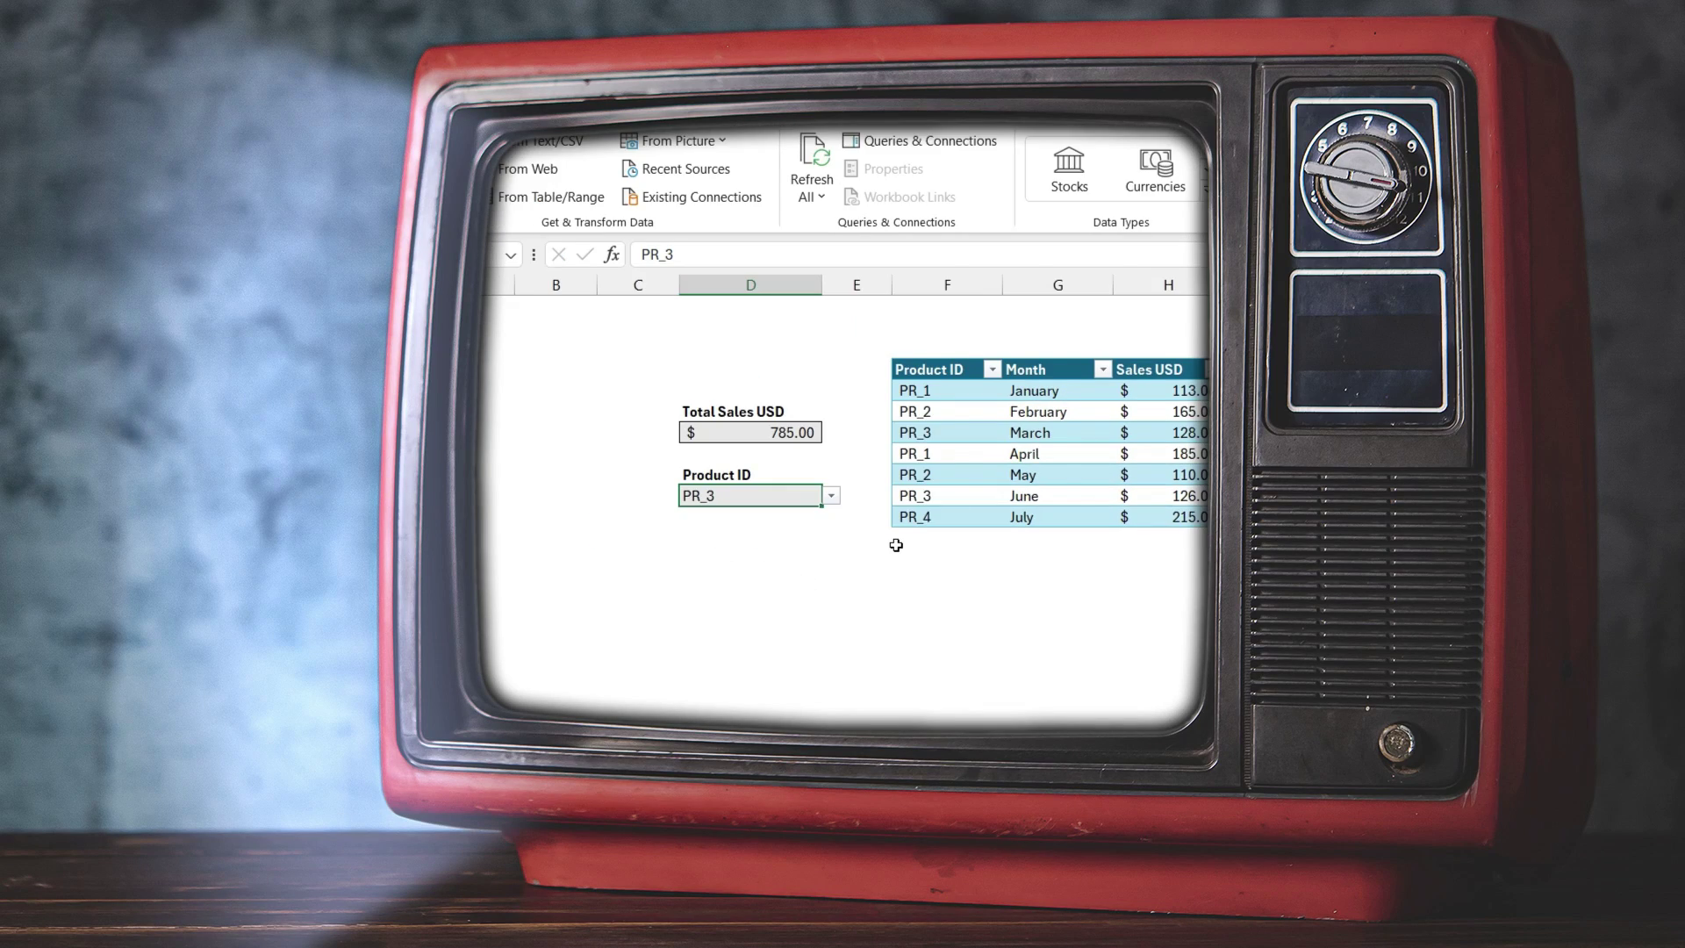
# Enter a test product row (april, 12) below the first sales table and check the Product ID drop-down.
pyautogui.click(896, 545)
pyautogui.write('test product')
pyautogui.press('Return')
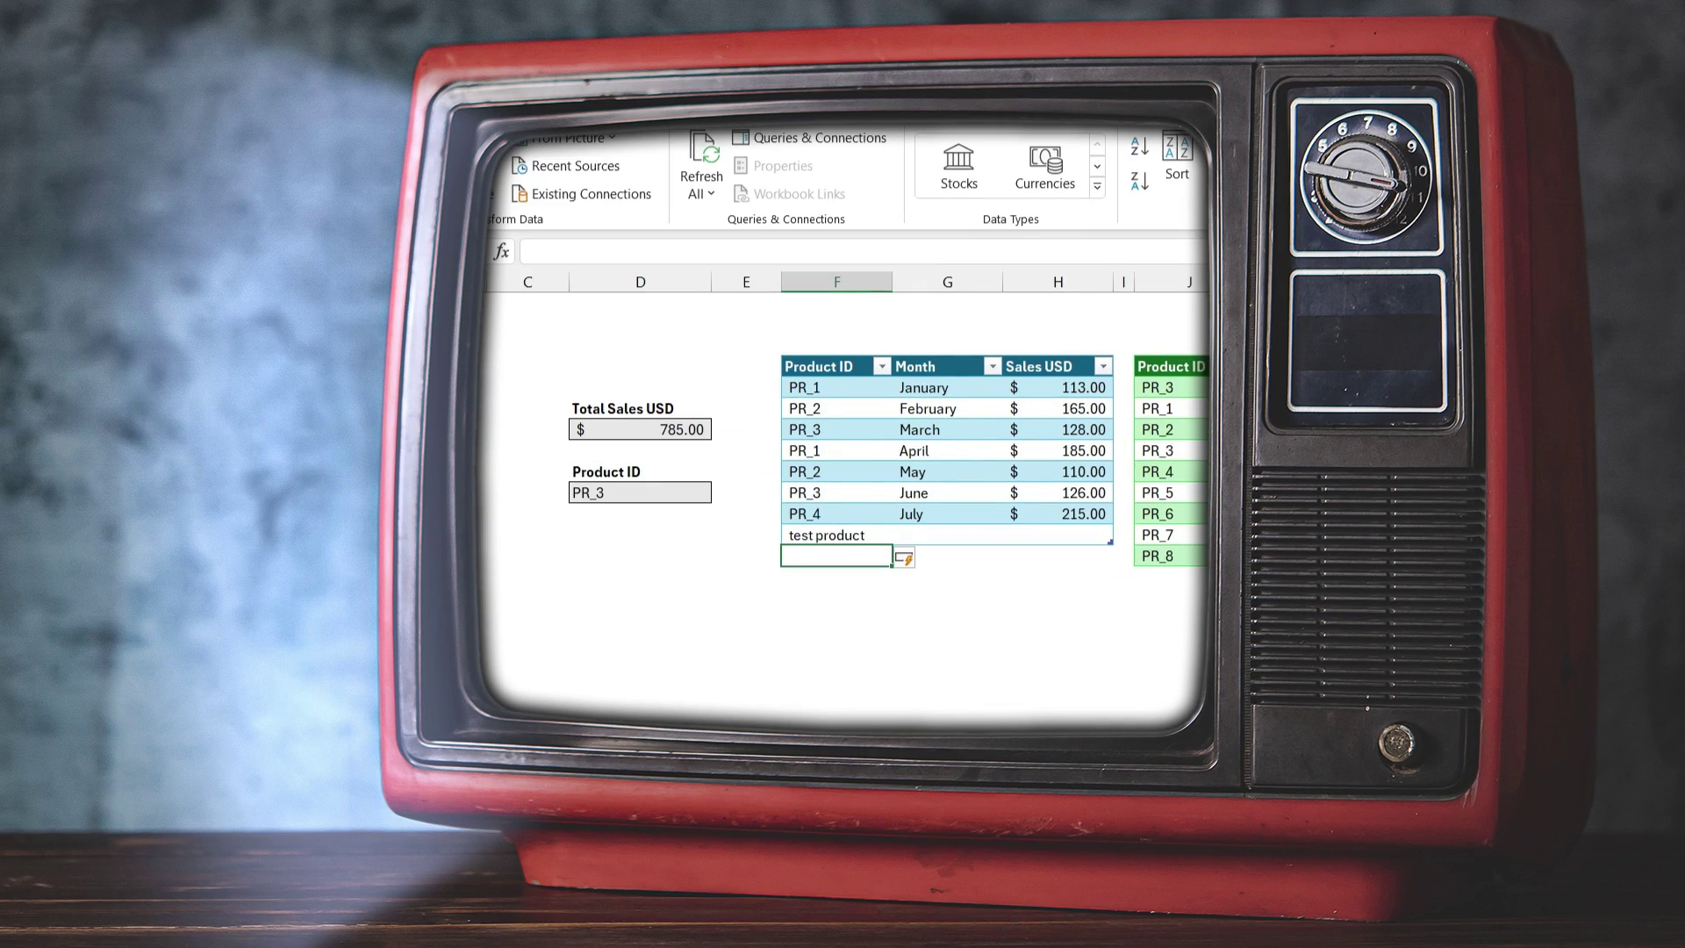
pyautogui.click(931, 534)
pyautogui.write('april')
pyautogui.press('Tab')
pyautogui.write('12')
pyautogui.click(640, 492)
pyautogui.click(719, 493)
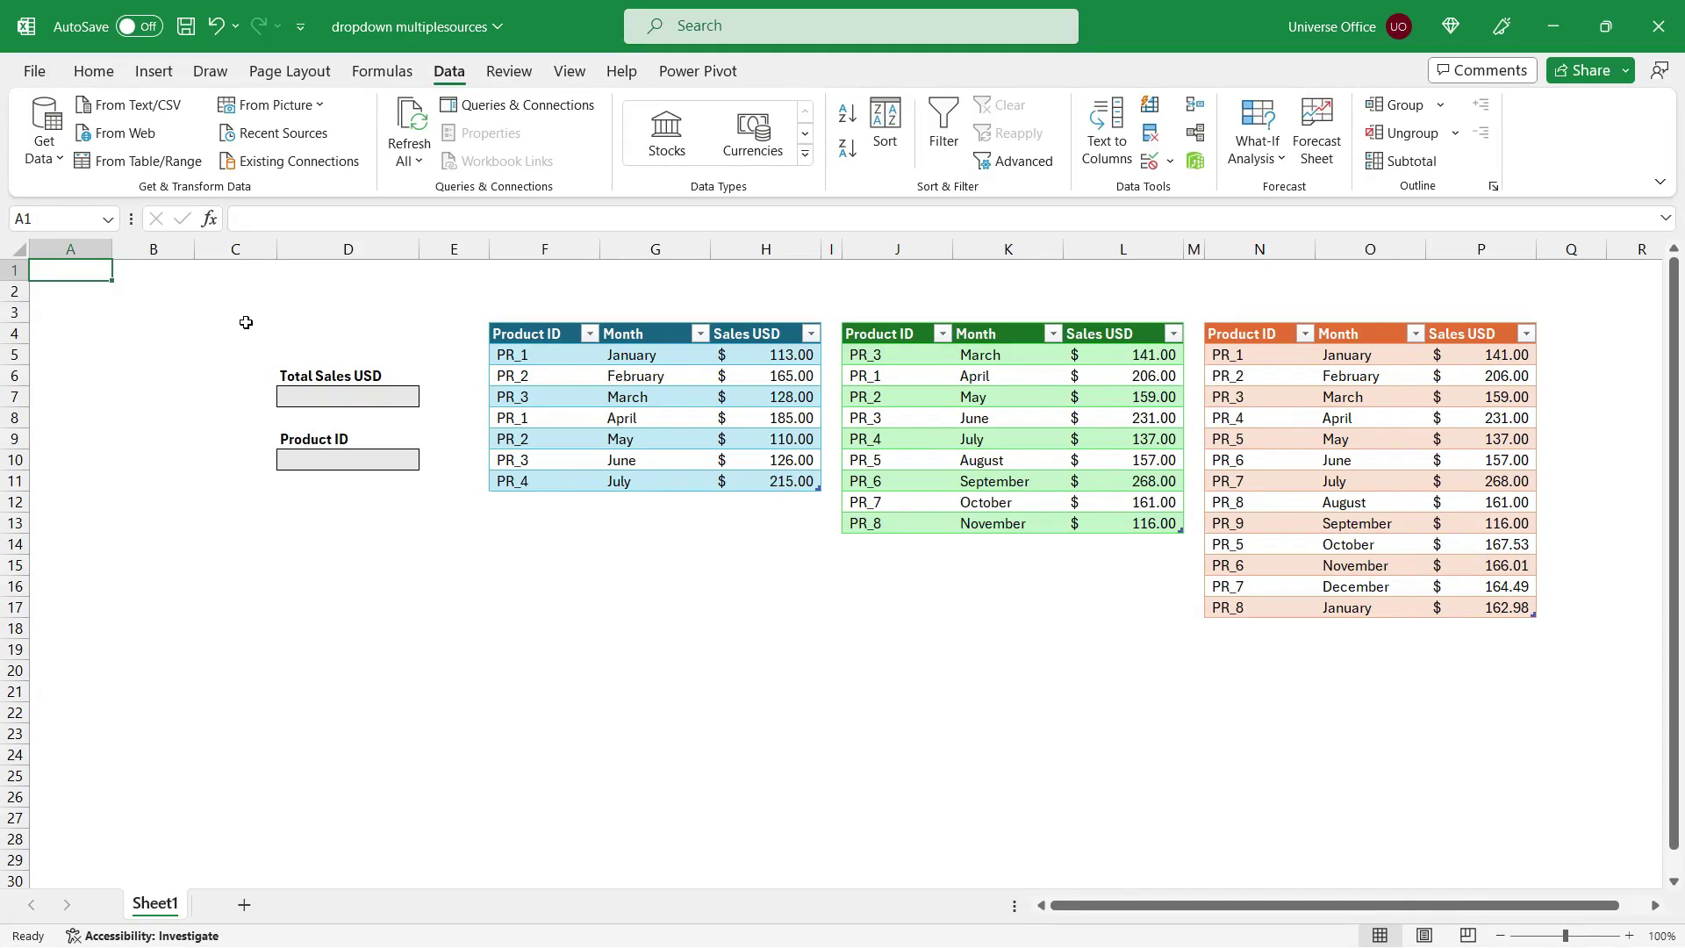
pyautogui.click(542, 333)
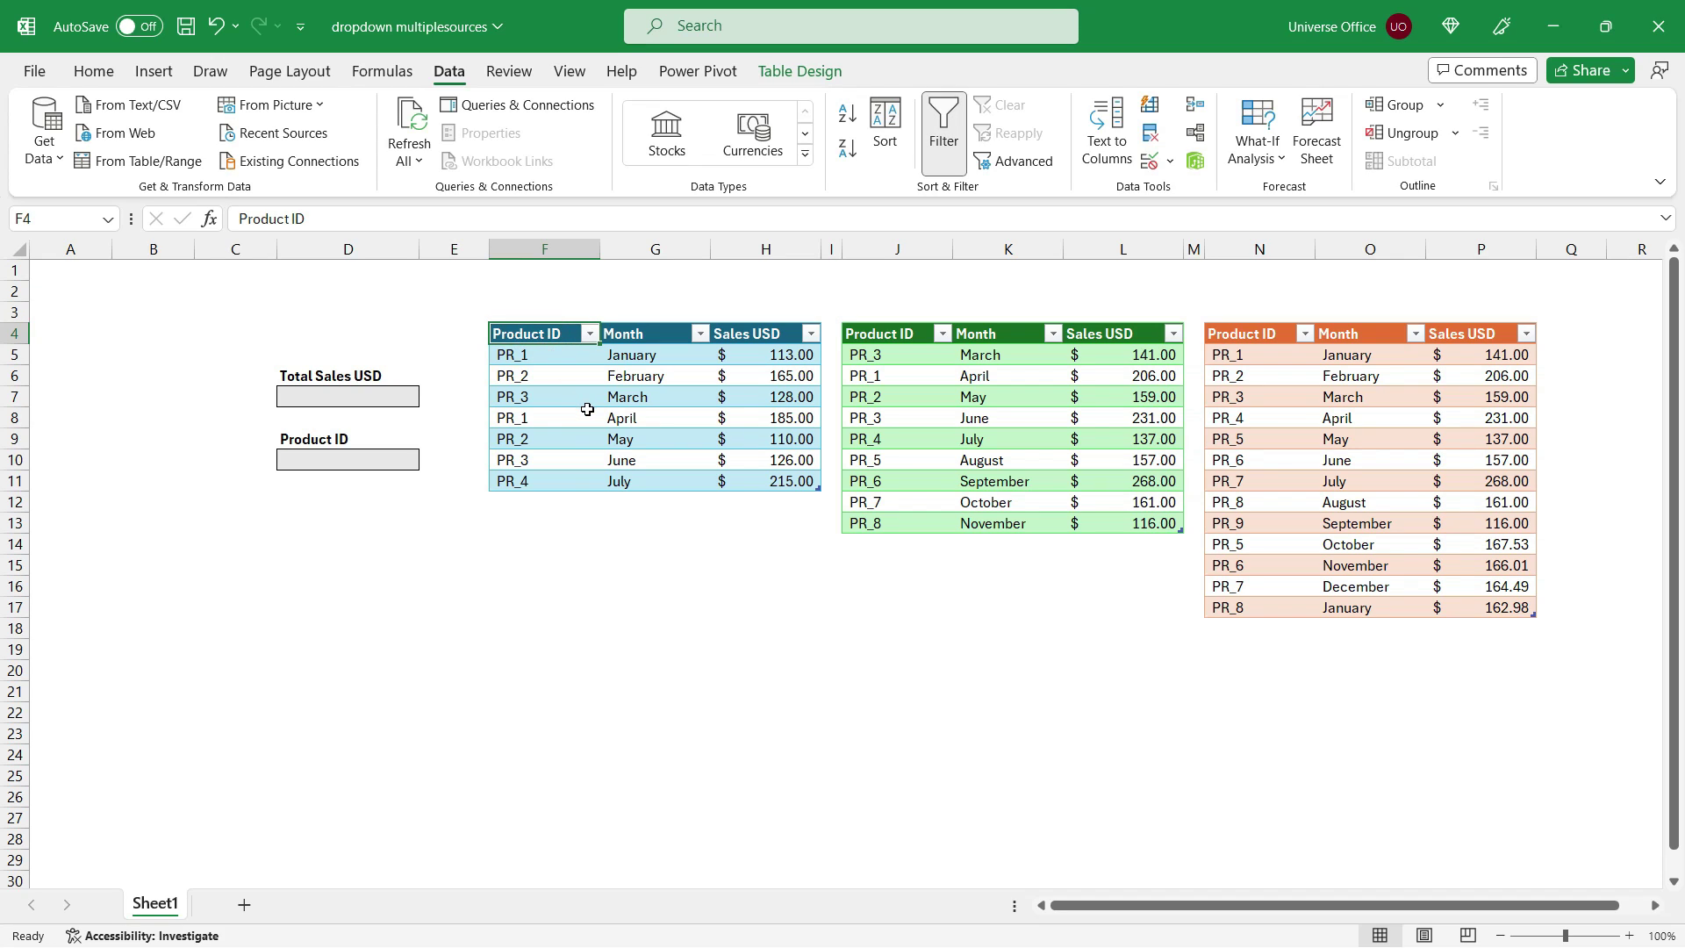
pyautogui.click(1313, 439)
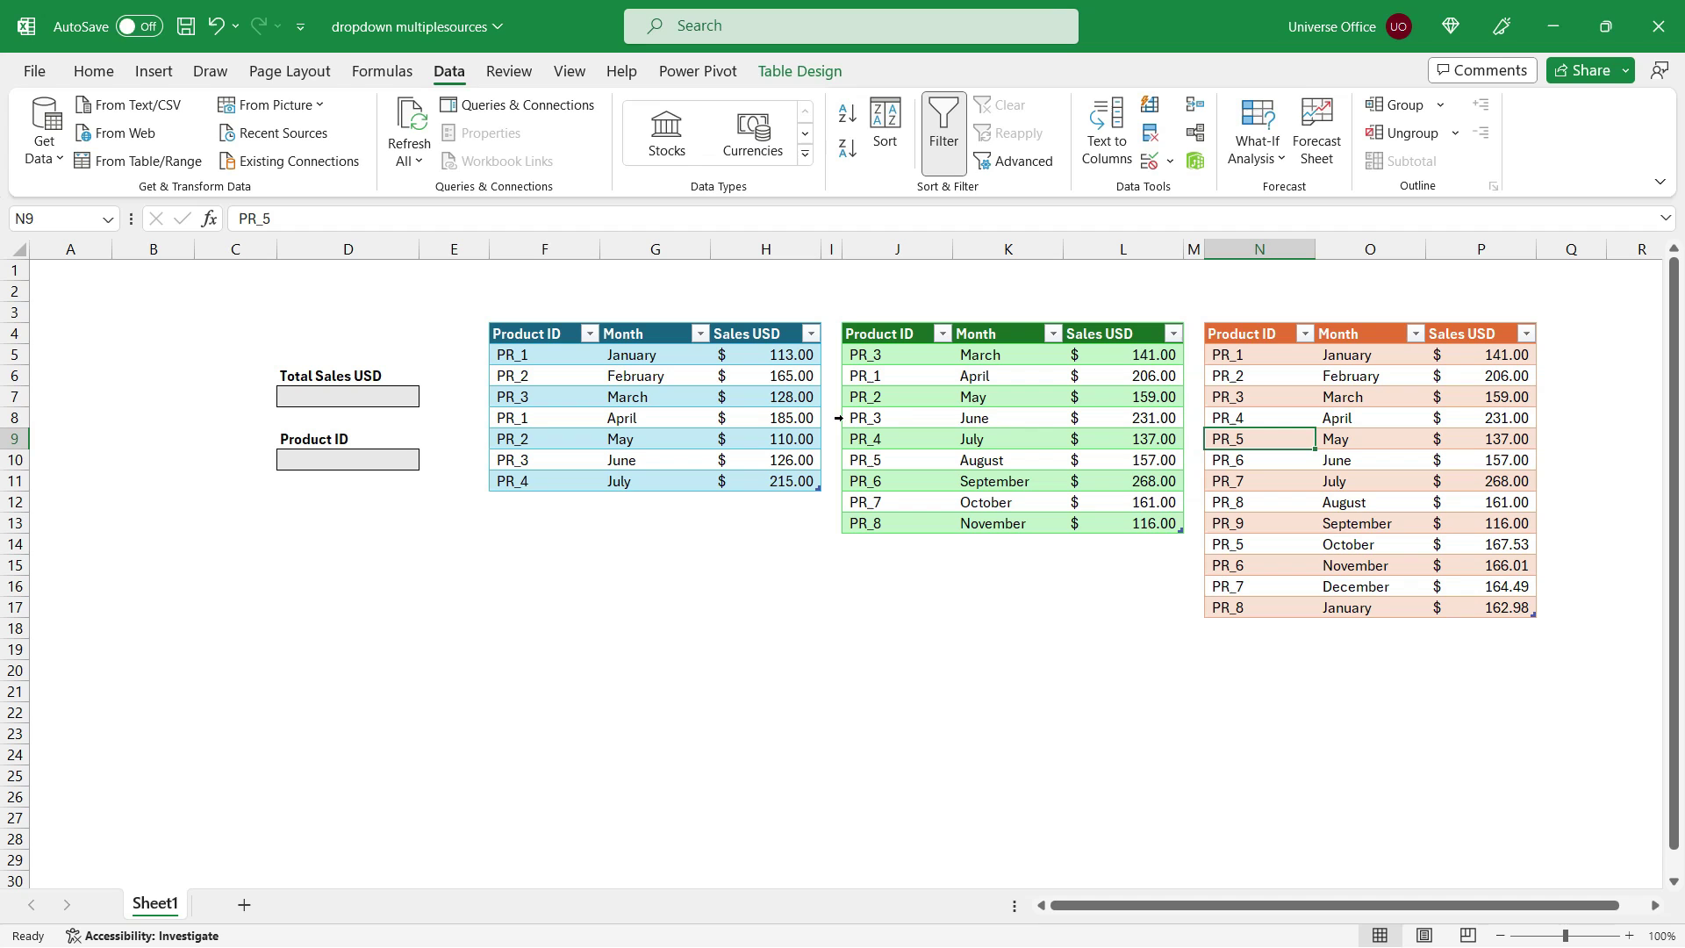
pyautogui.moveTo(544, 338); pyautogui.dragTo(552, 479)
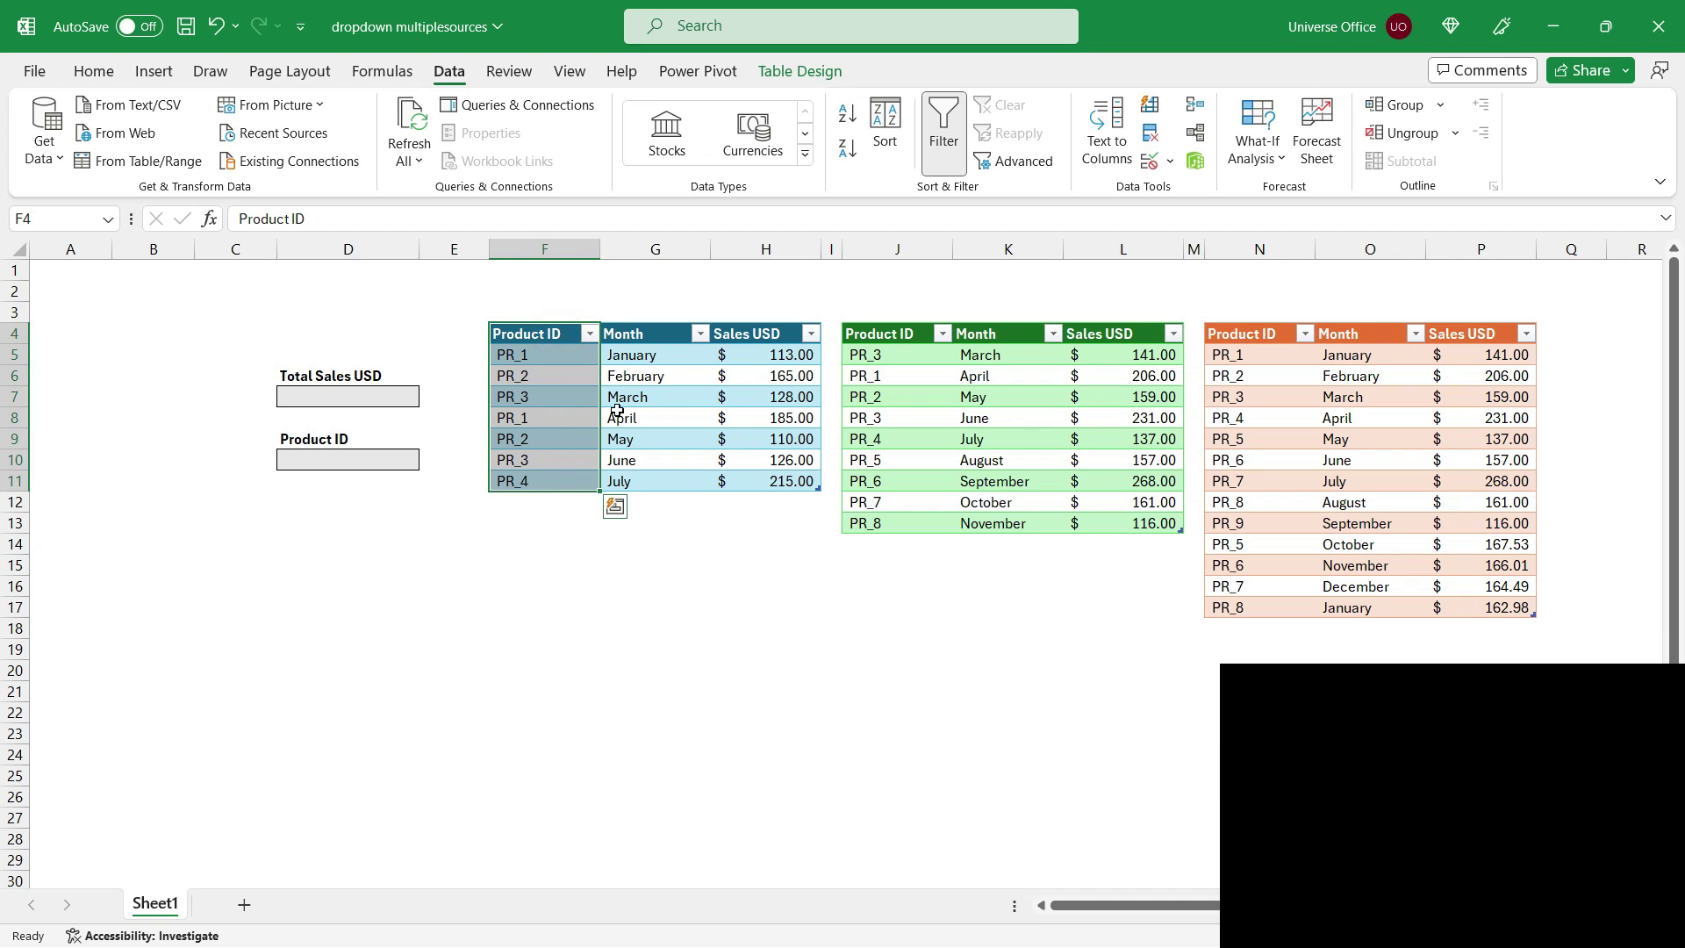
pyautogui.moveTo(642, 344); pyautogui.dragTo(654, 460)
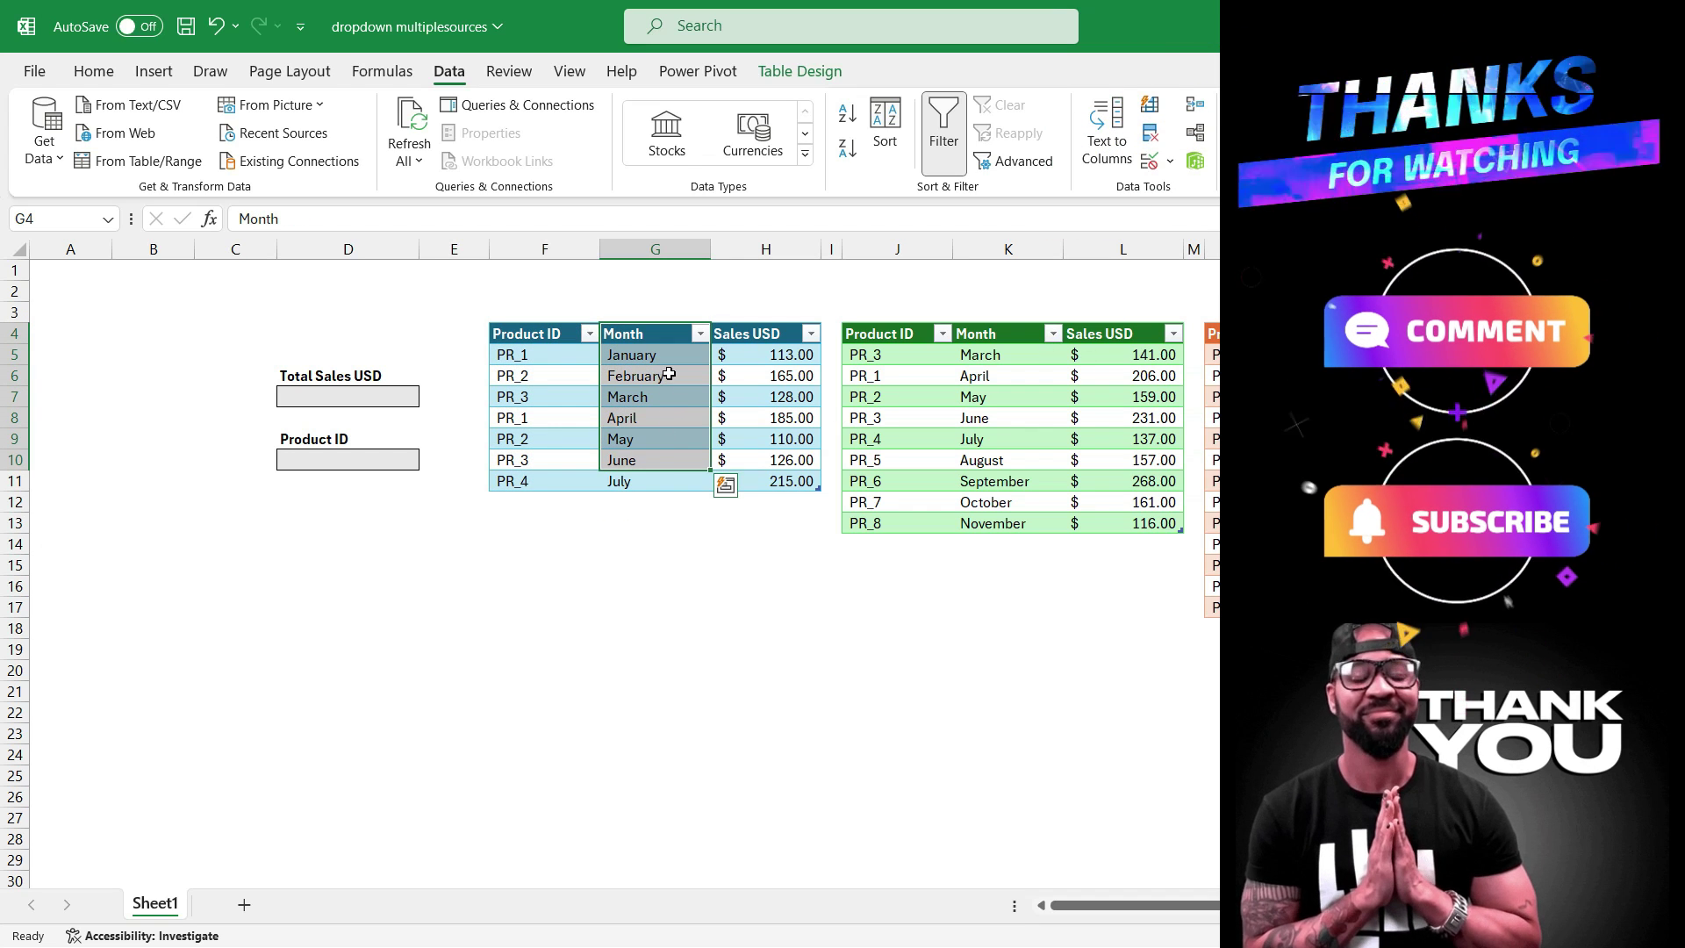
pyautogui.moveTo(764, 338); pyautogui.dragTo(769, 485)
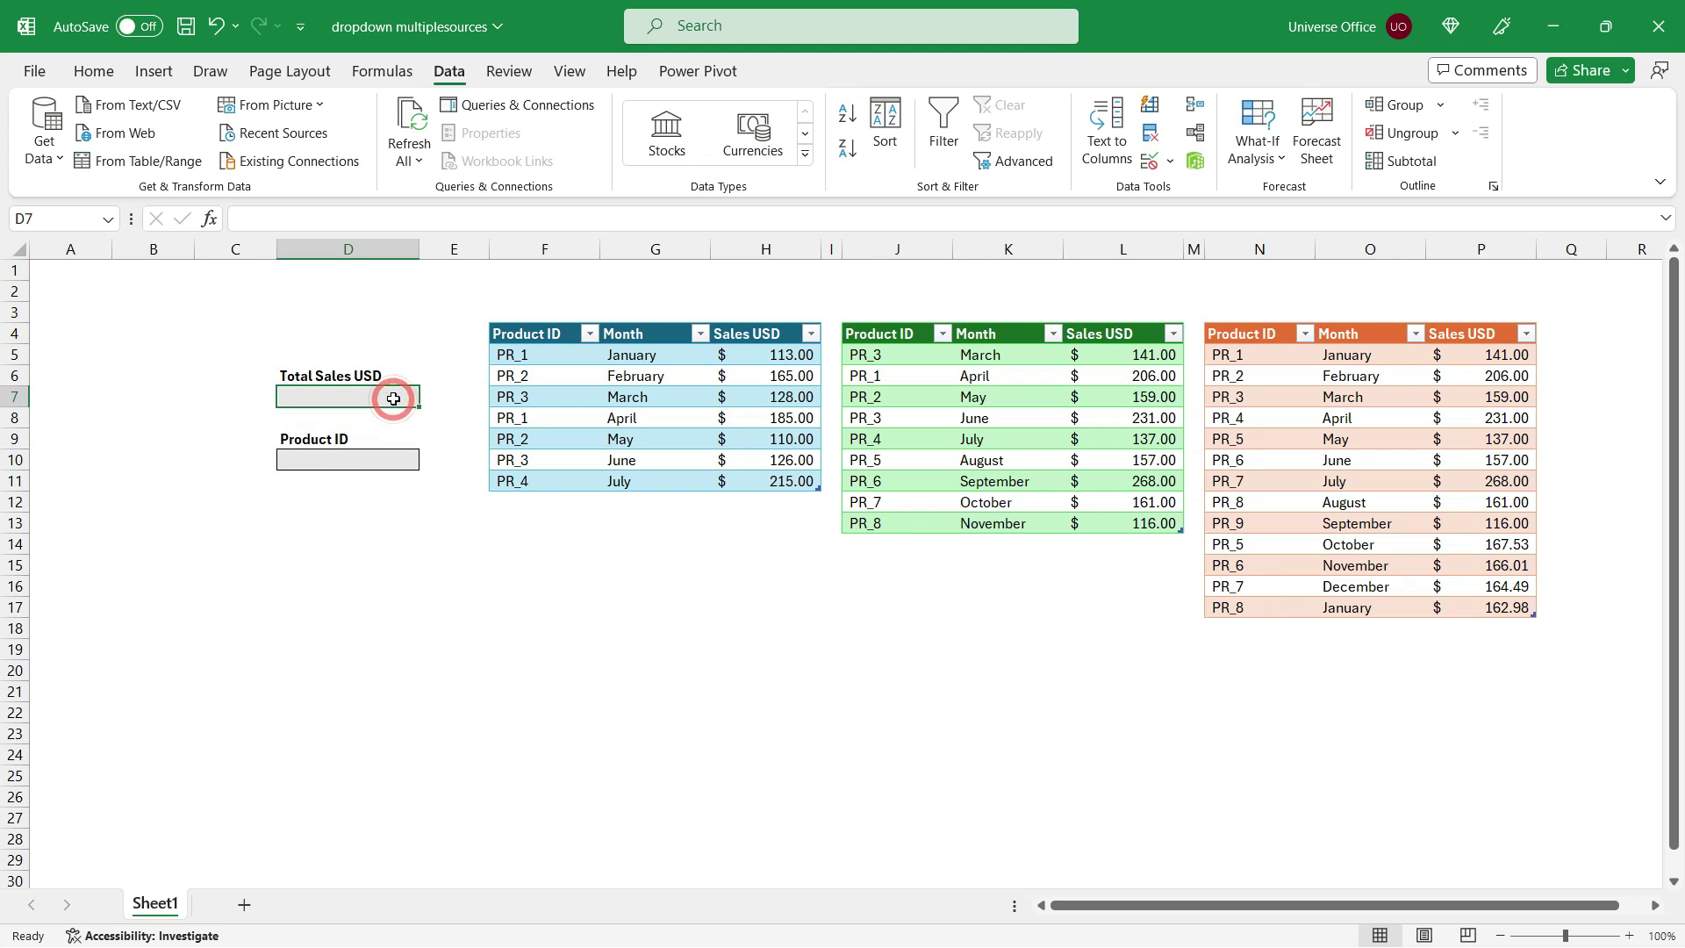
# Enter =SUMIFS(Table1[Sales USD],Table1[Product ID],D10) in the Total Sales USD cell.
pyautogui.write('=')
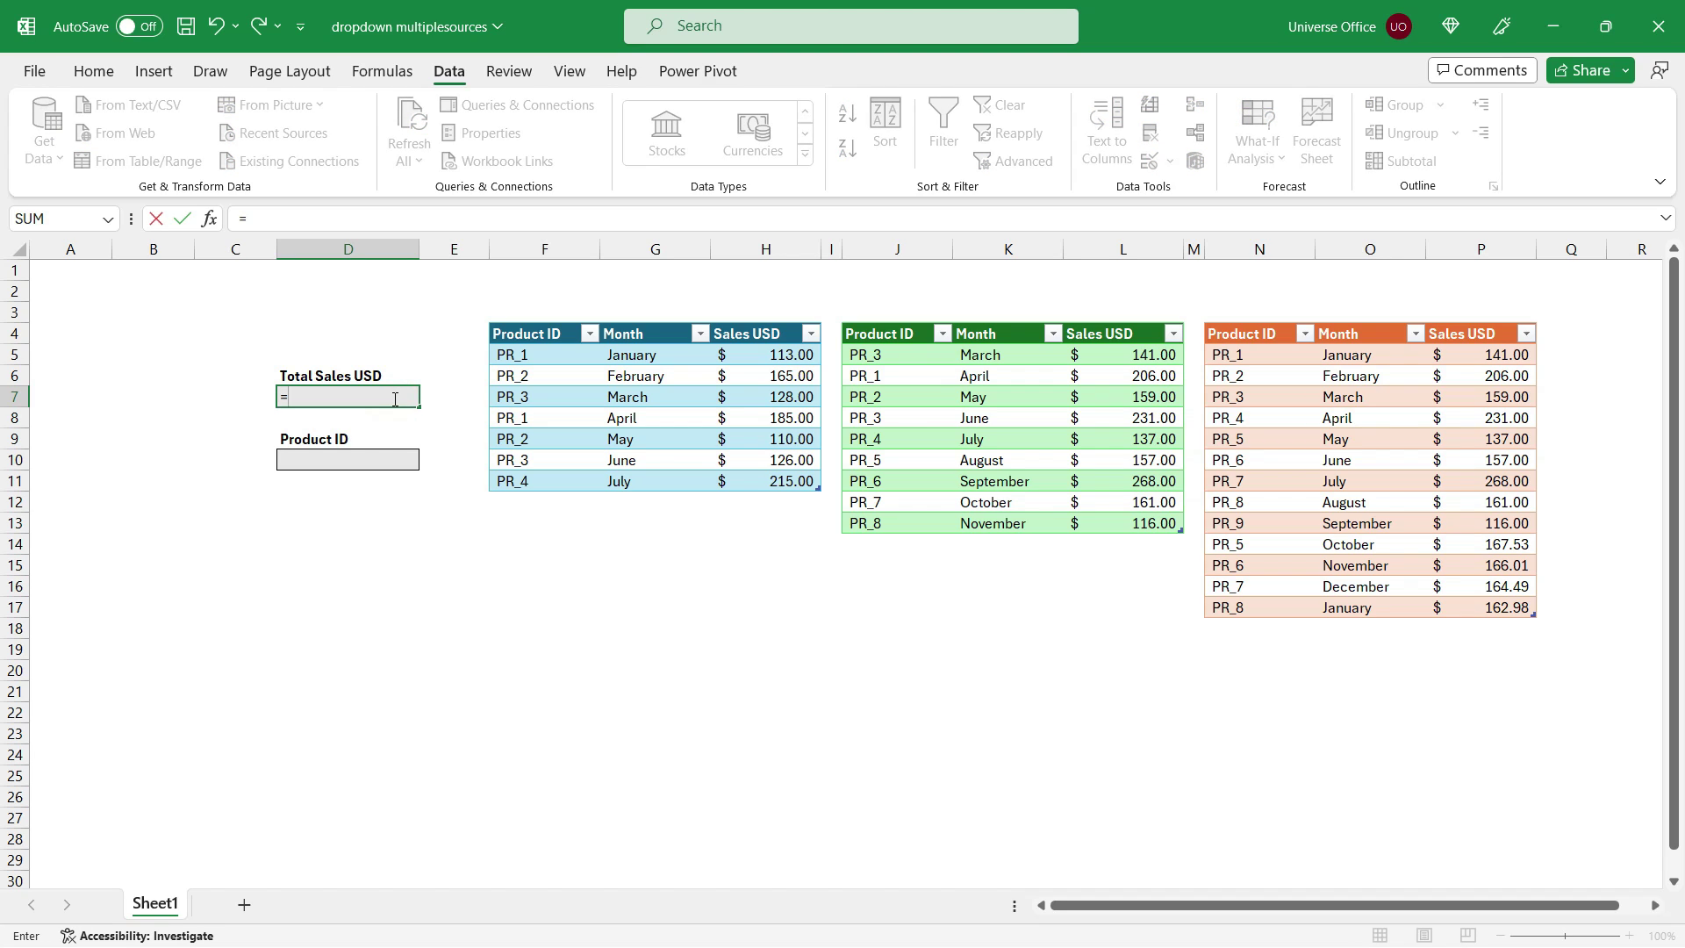
pyautogui.write('SUMIFS(')
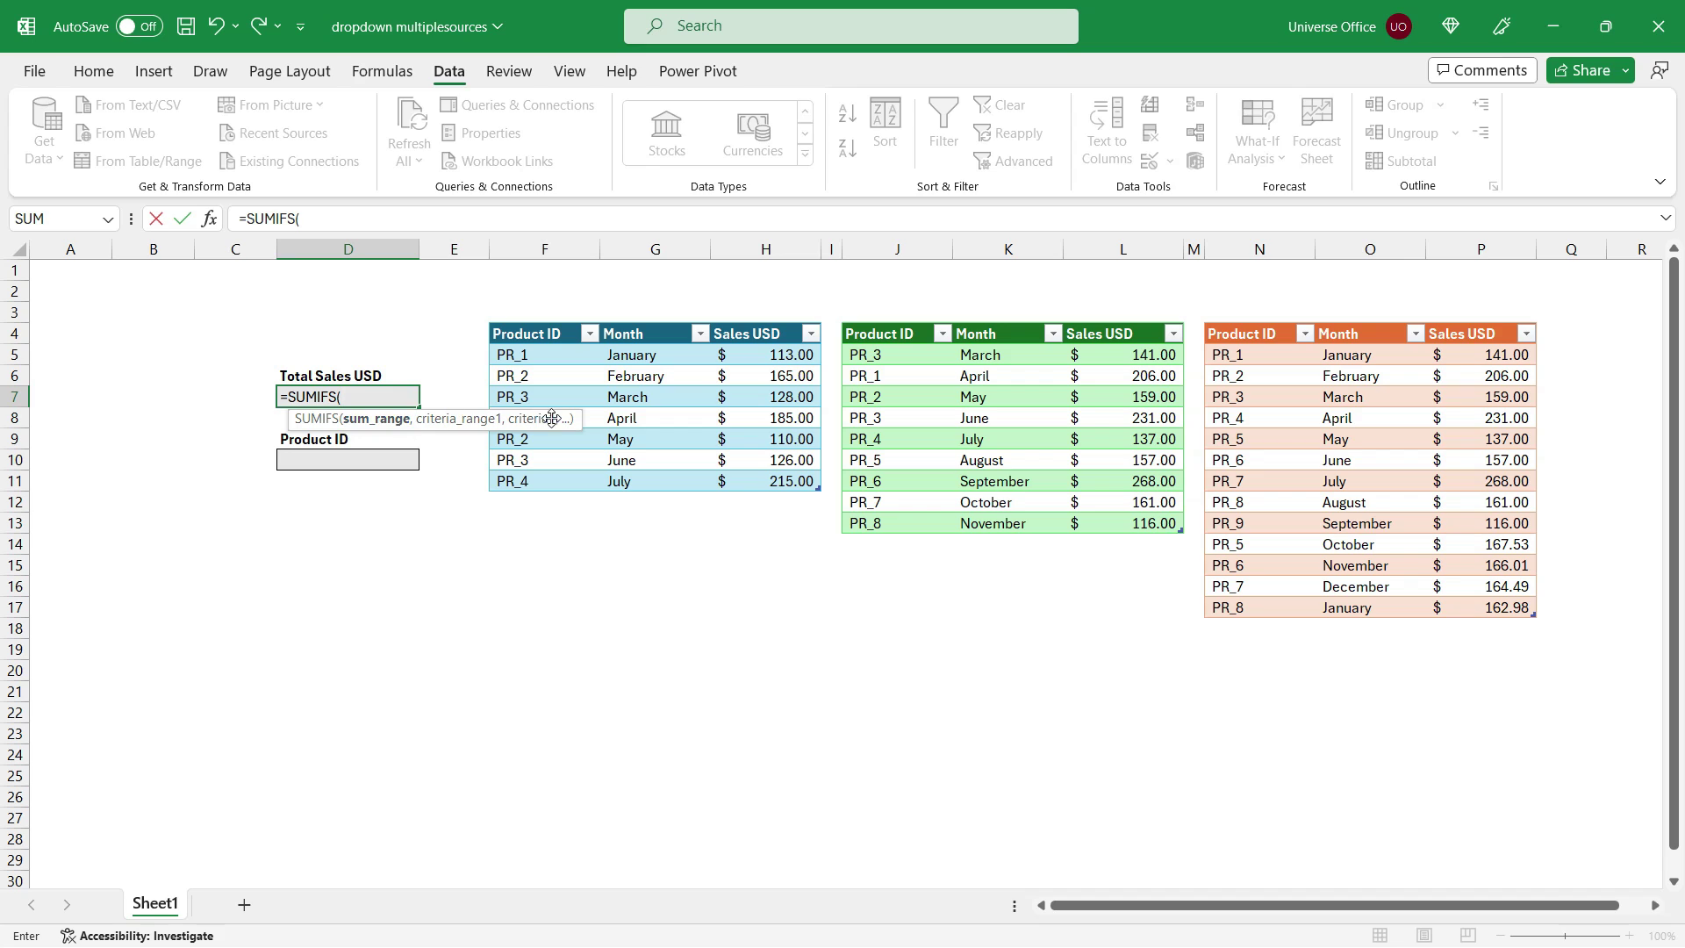
pyautogui.moveTo(759, 354); pyautogui.dragTo(751, 474)
pyautogui.write(',')
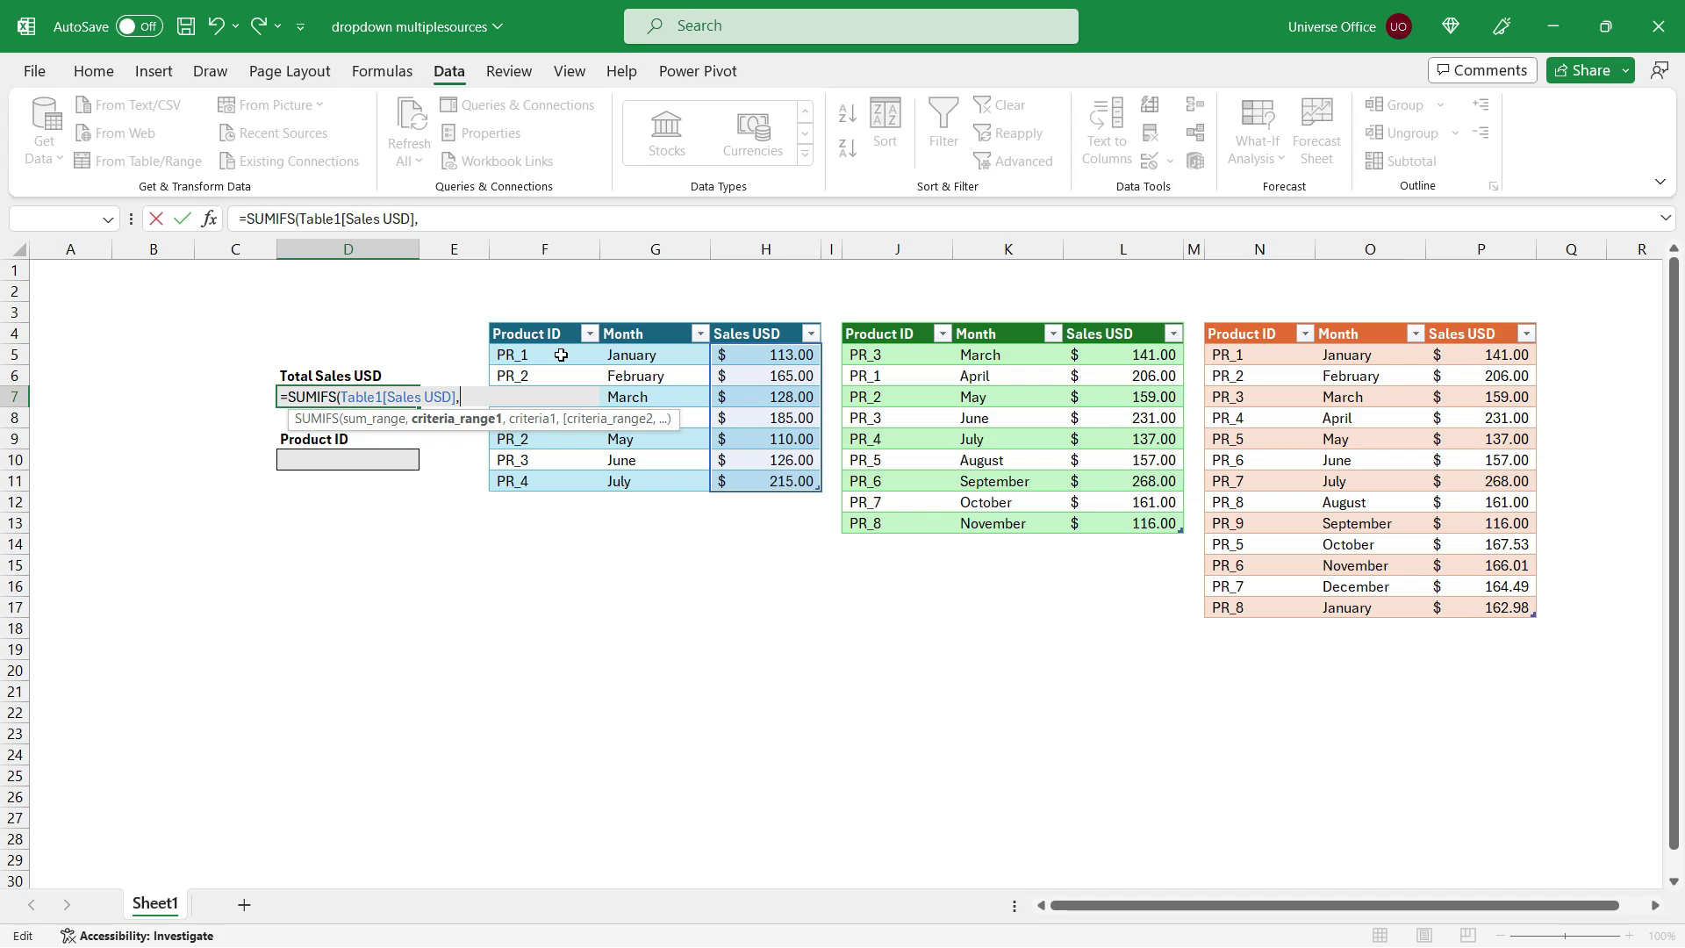
pyautogui.moveTo(560, 355); pyautogui.dragTo(561, 477)
pyautogui.write(',')
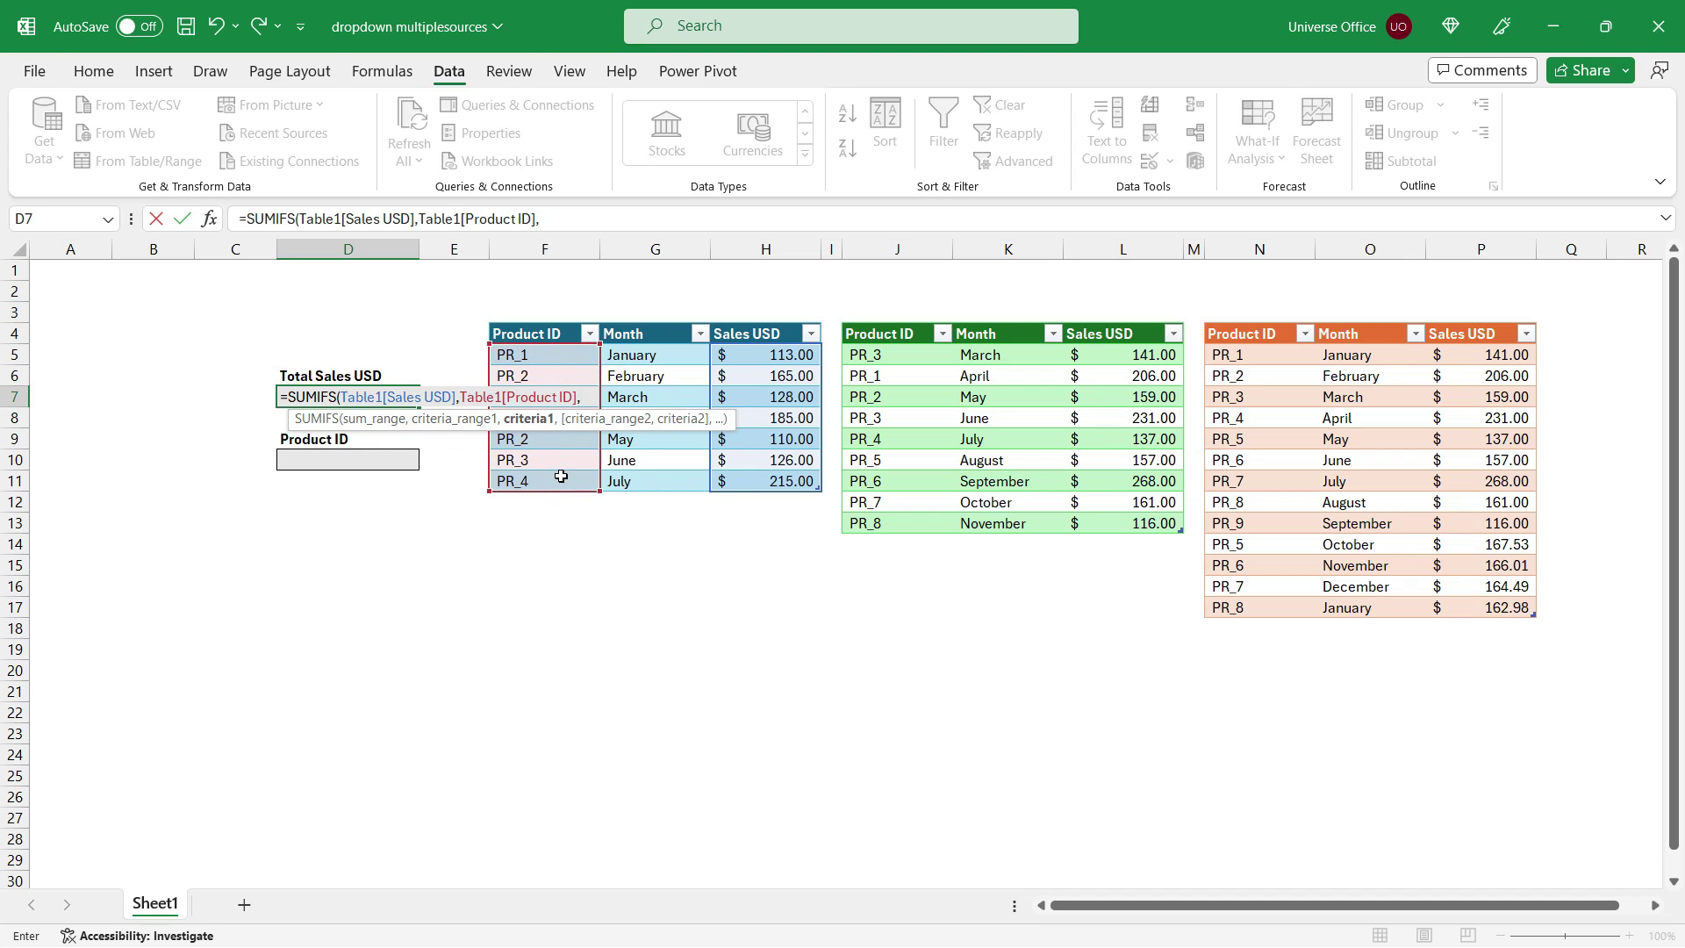
pyautogui.click(398, 458)
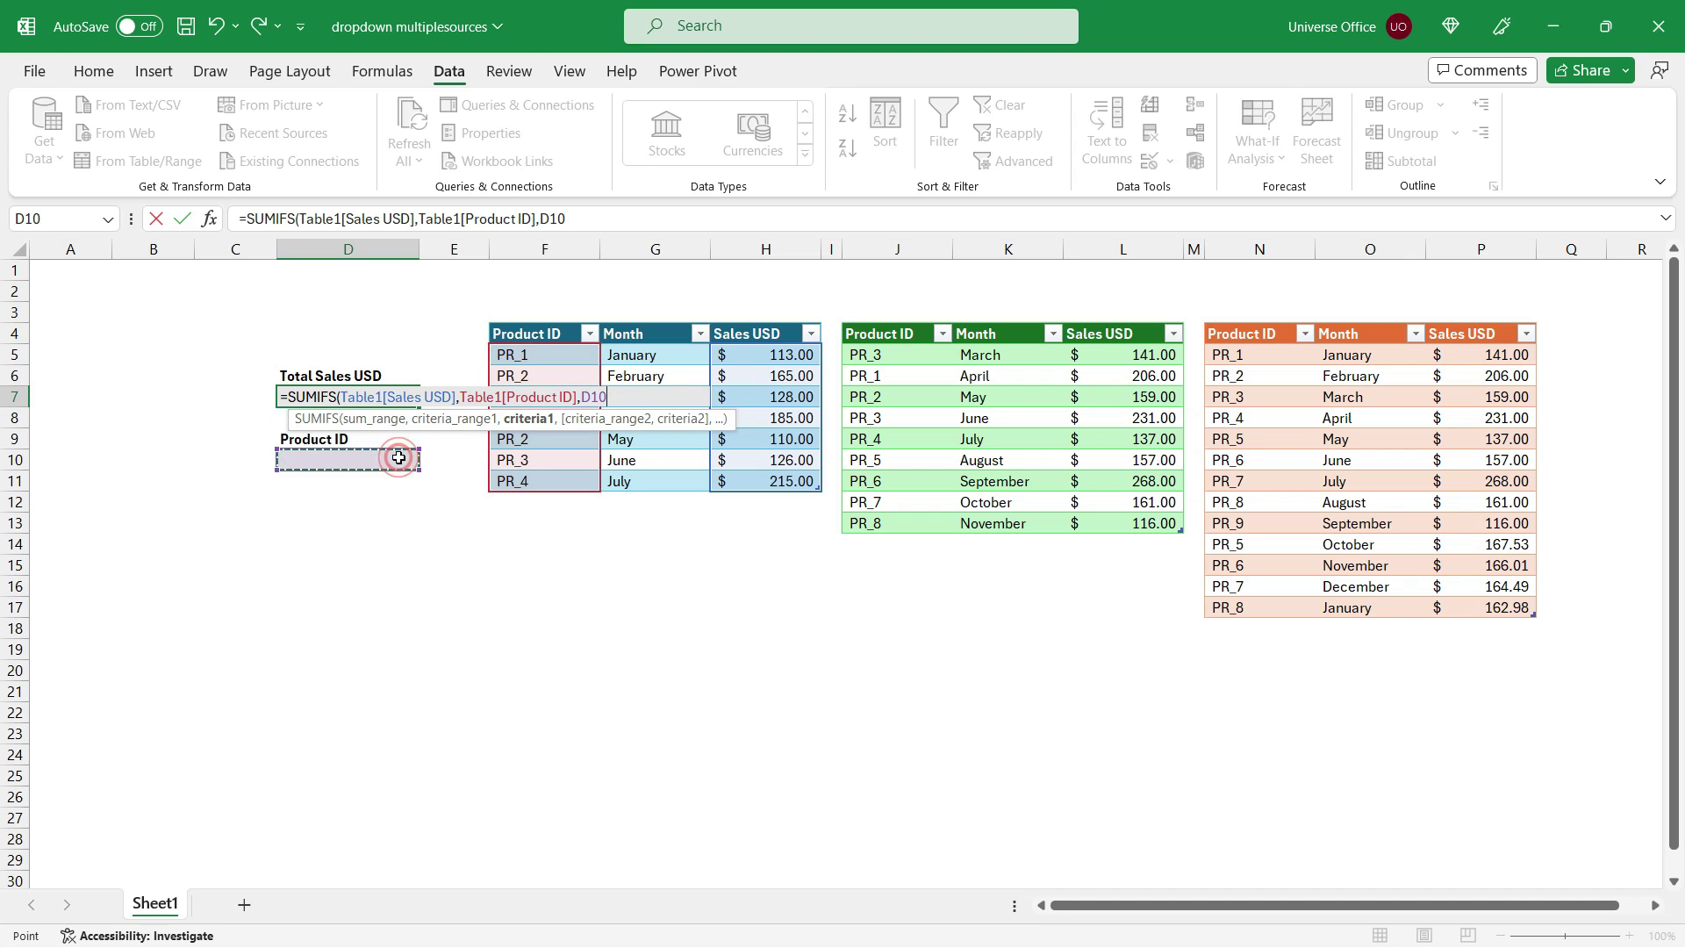
pyautogui.write(')')
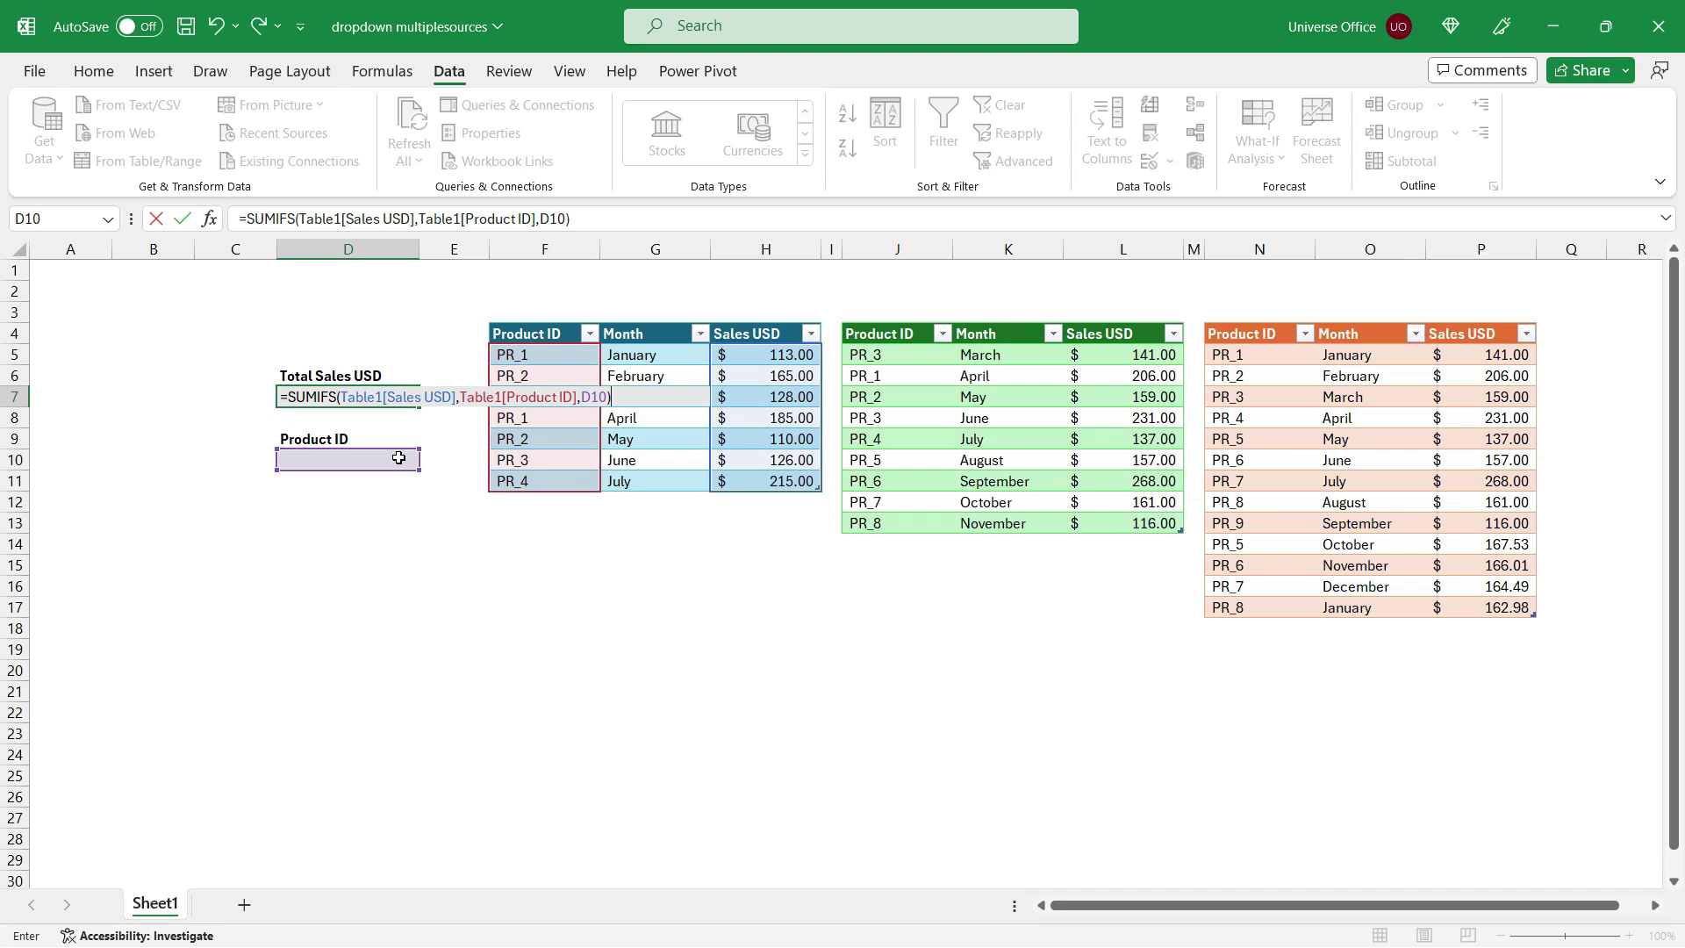
pyautogui.press('Return')
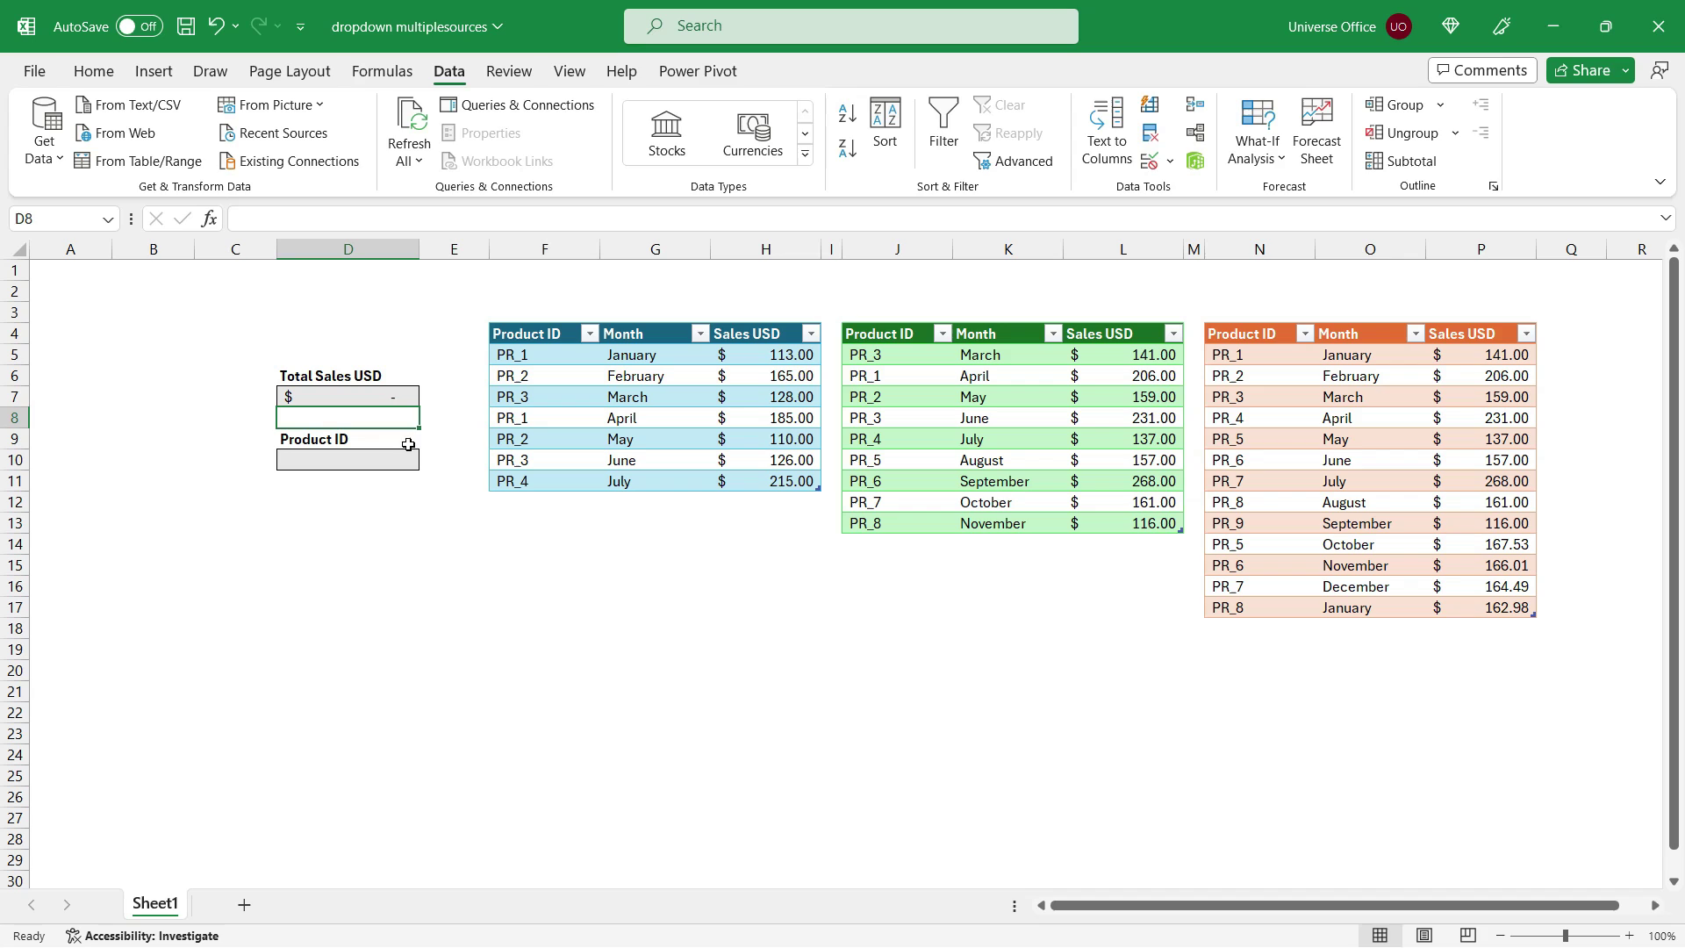
# Extend the Total Sales formula with two more copies of the SUMIFS joined by plus signs.
pyautogui.click(404, 399)
pyautogui.doubleClick(404, 400)
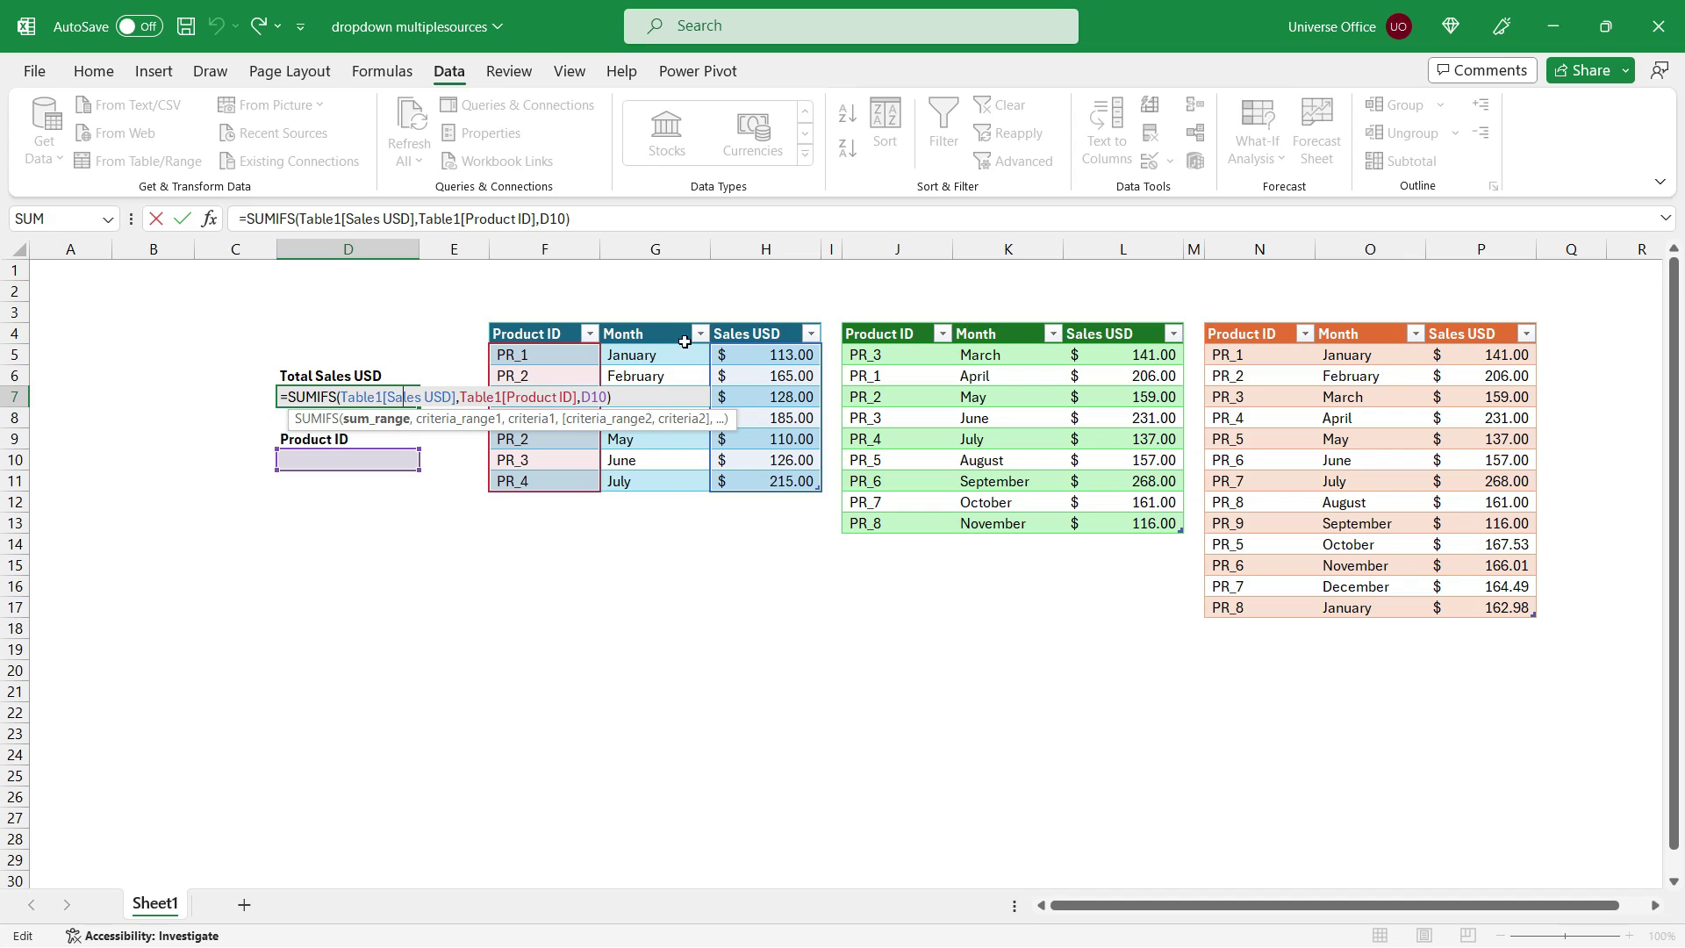
pyautogui.moveTo(662, 219); pyautogui.dragTo(252, 212)
pyautogui.hotkey('ctrl', 'c')
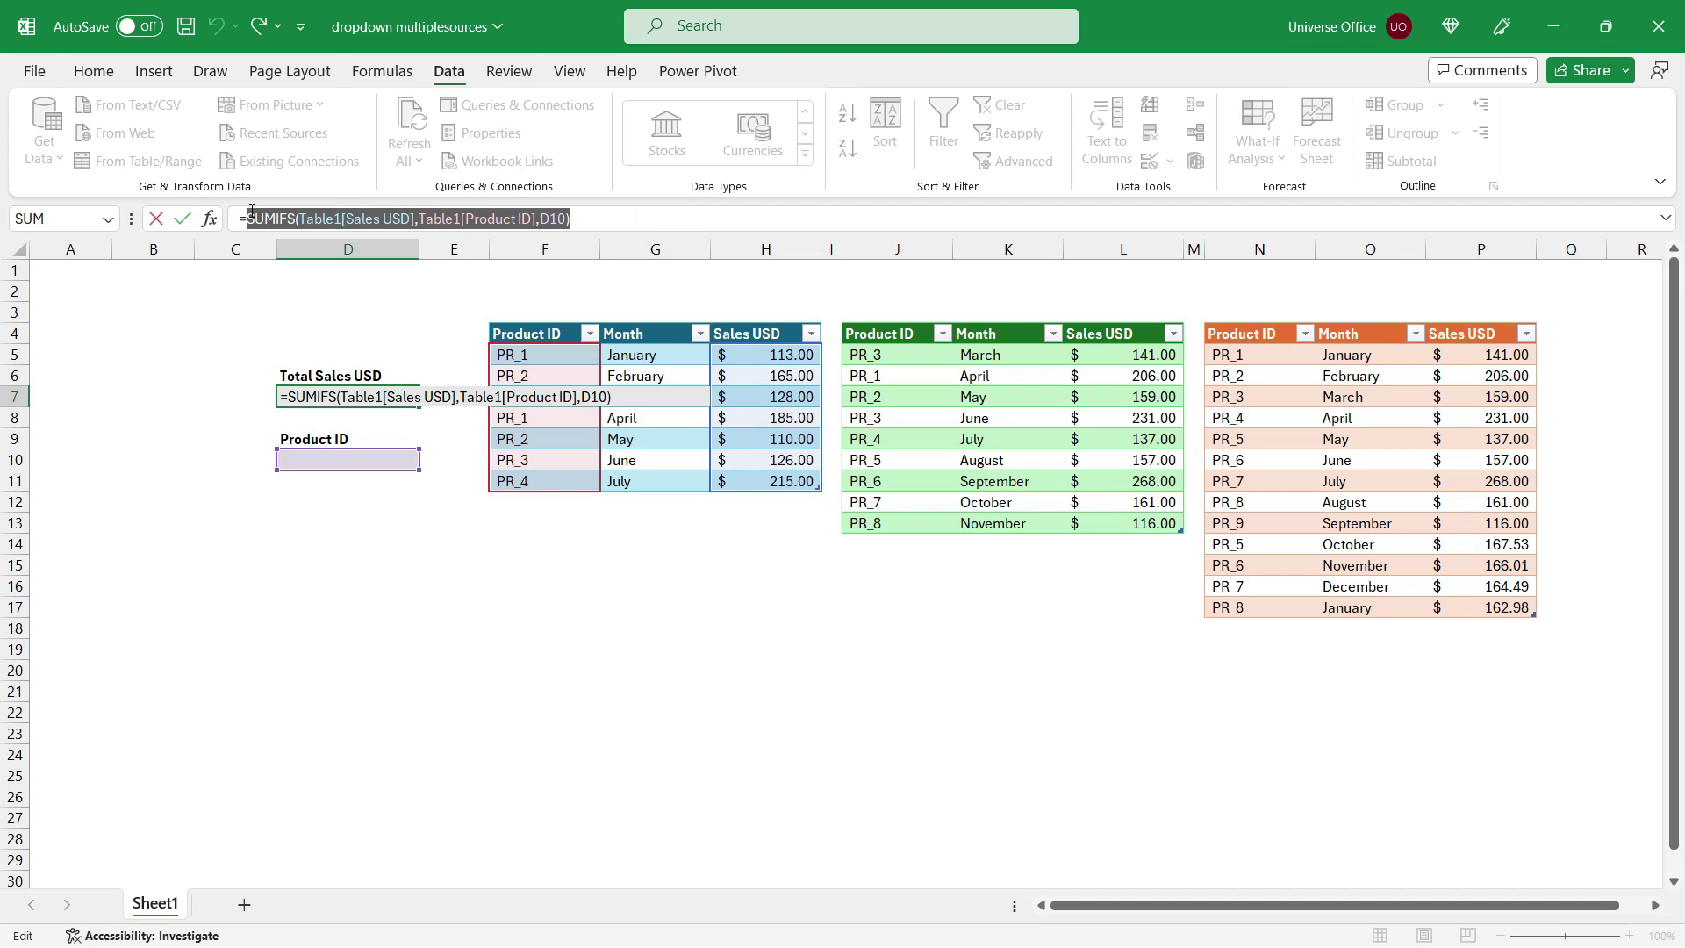
pyautogui.click(645, 215)
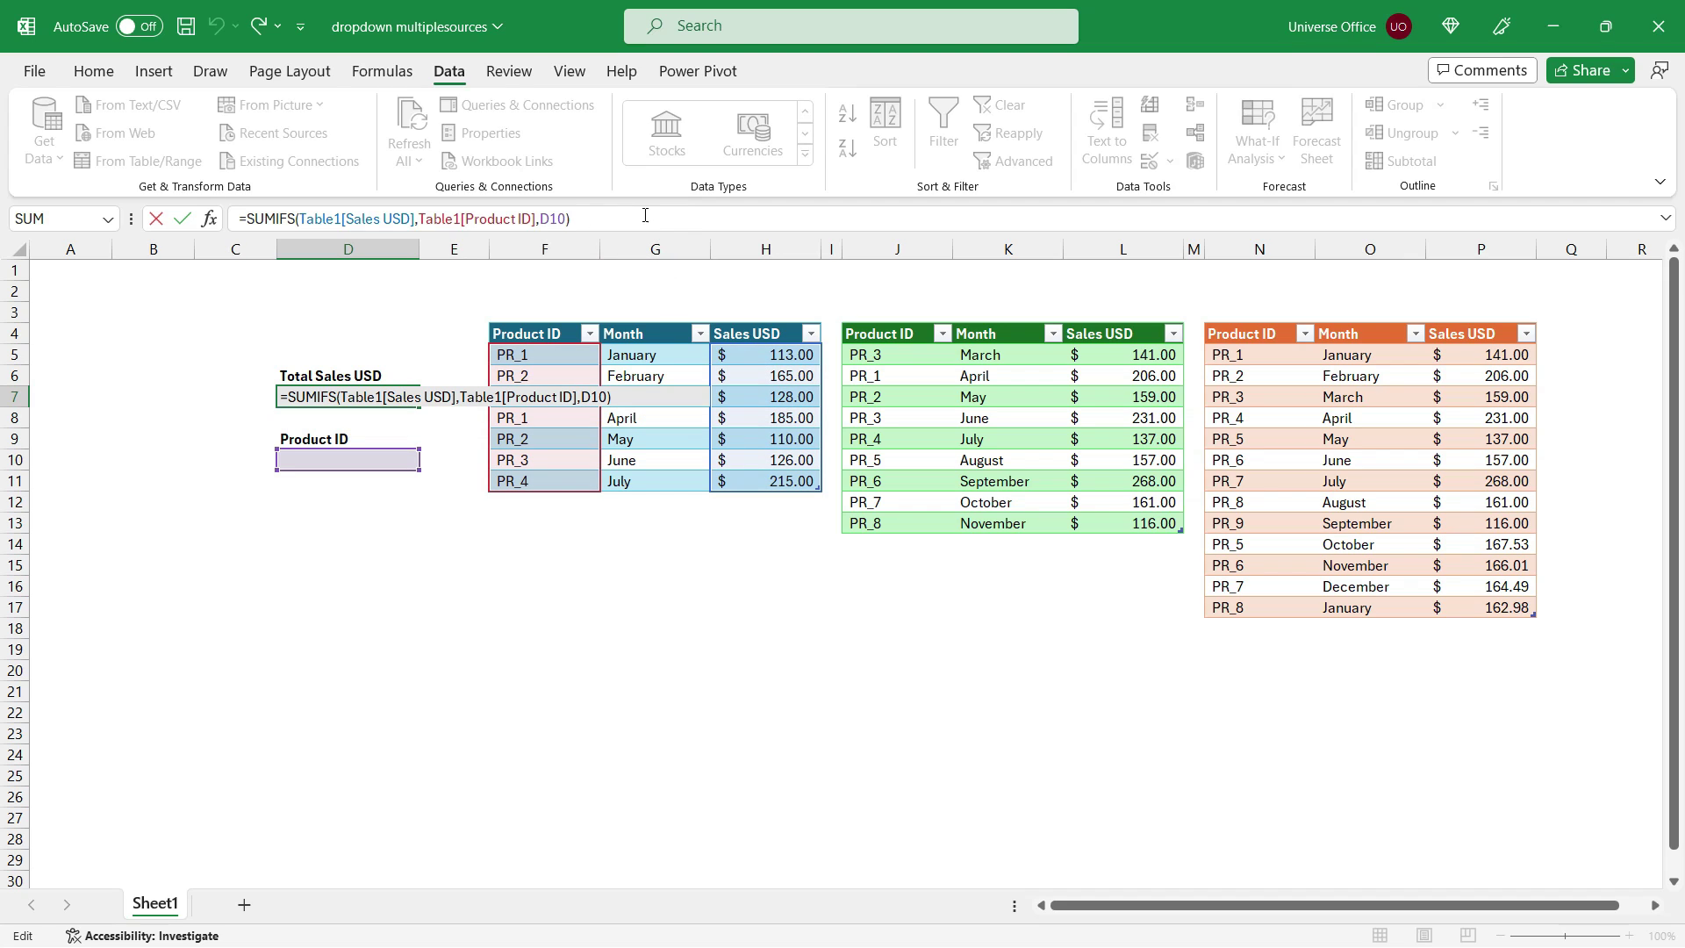
pyautogui.write('+')
pyautogui.hotkey('ctrl', 'v')
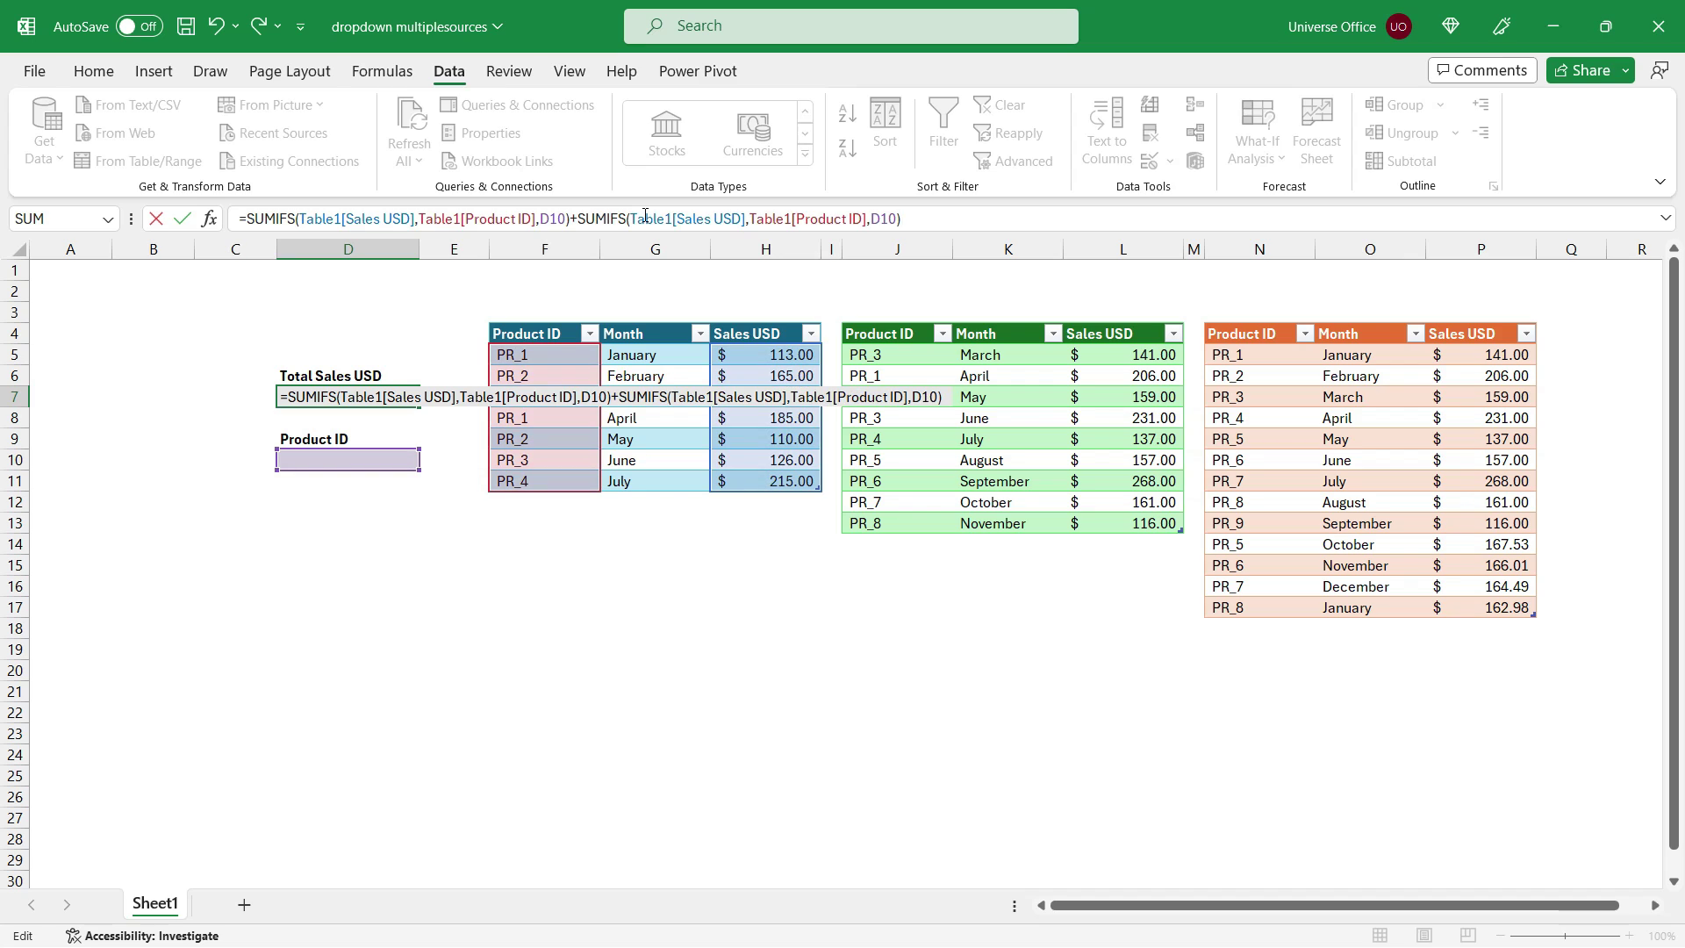
pyautogui.write('+')
pyautogui.hotkey('ctrl', 'v')
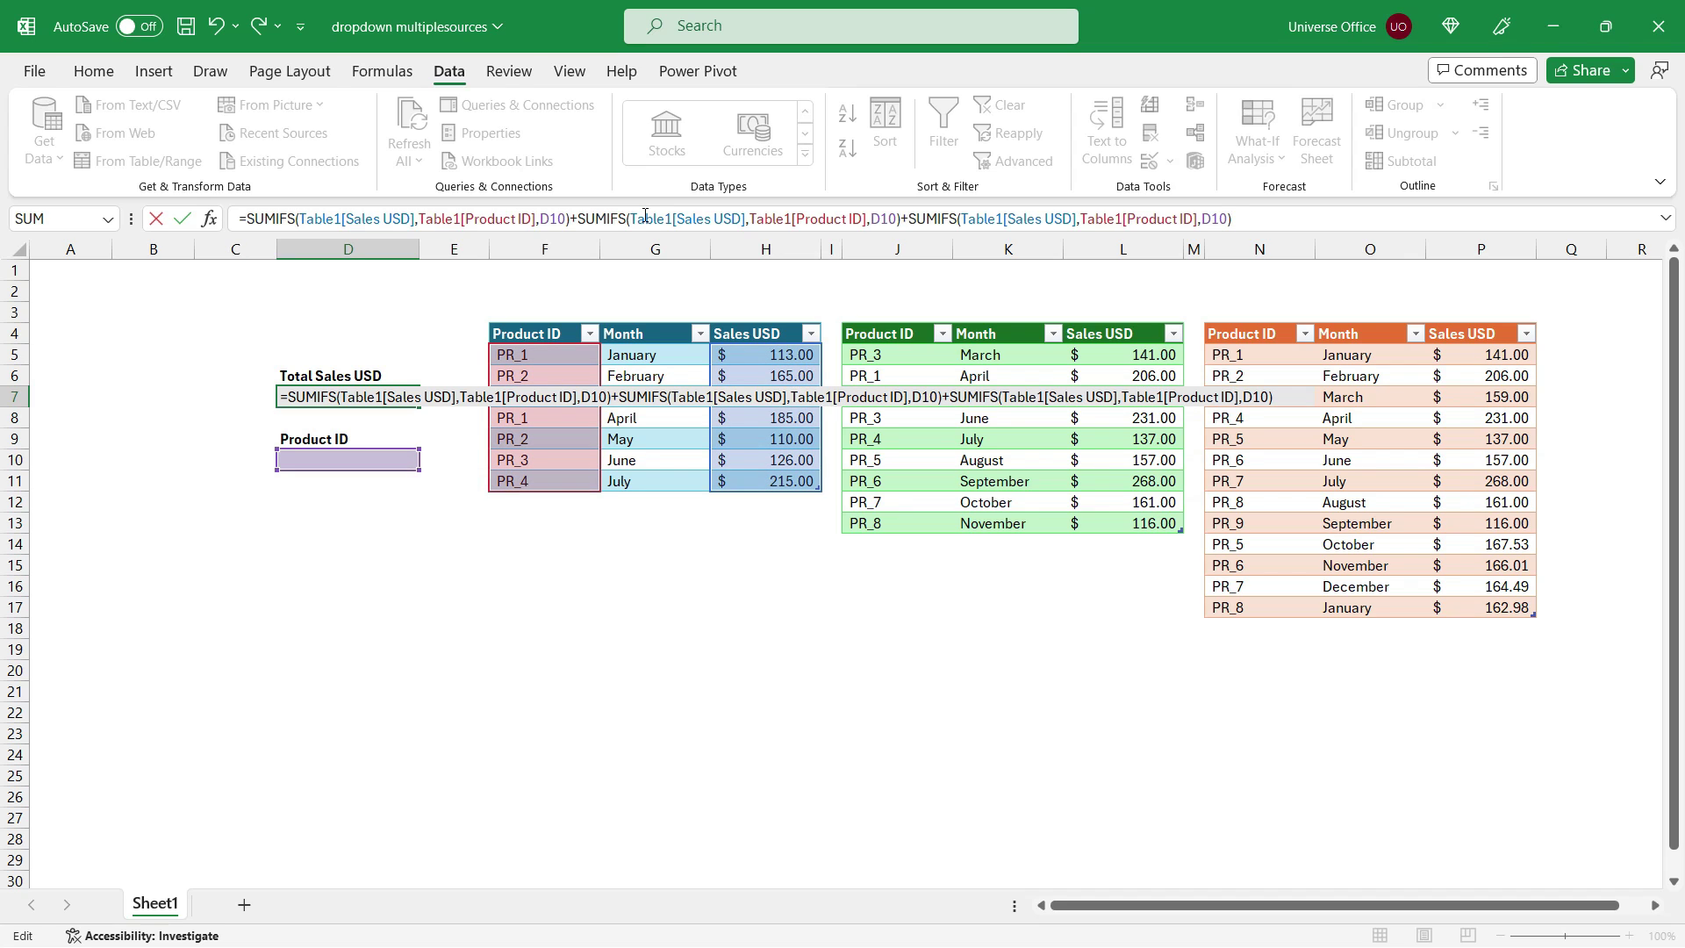
# Point the second SUMIFS at Table2 and the third at Table3, then commit the formula.
pyautogui.click(672, 220)
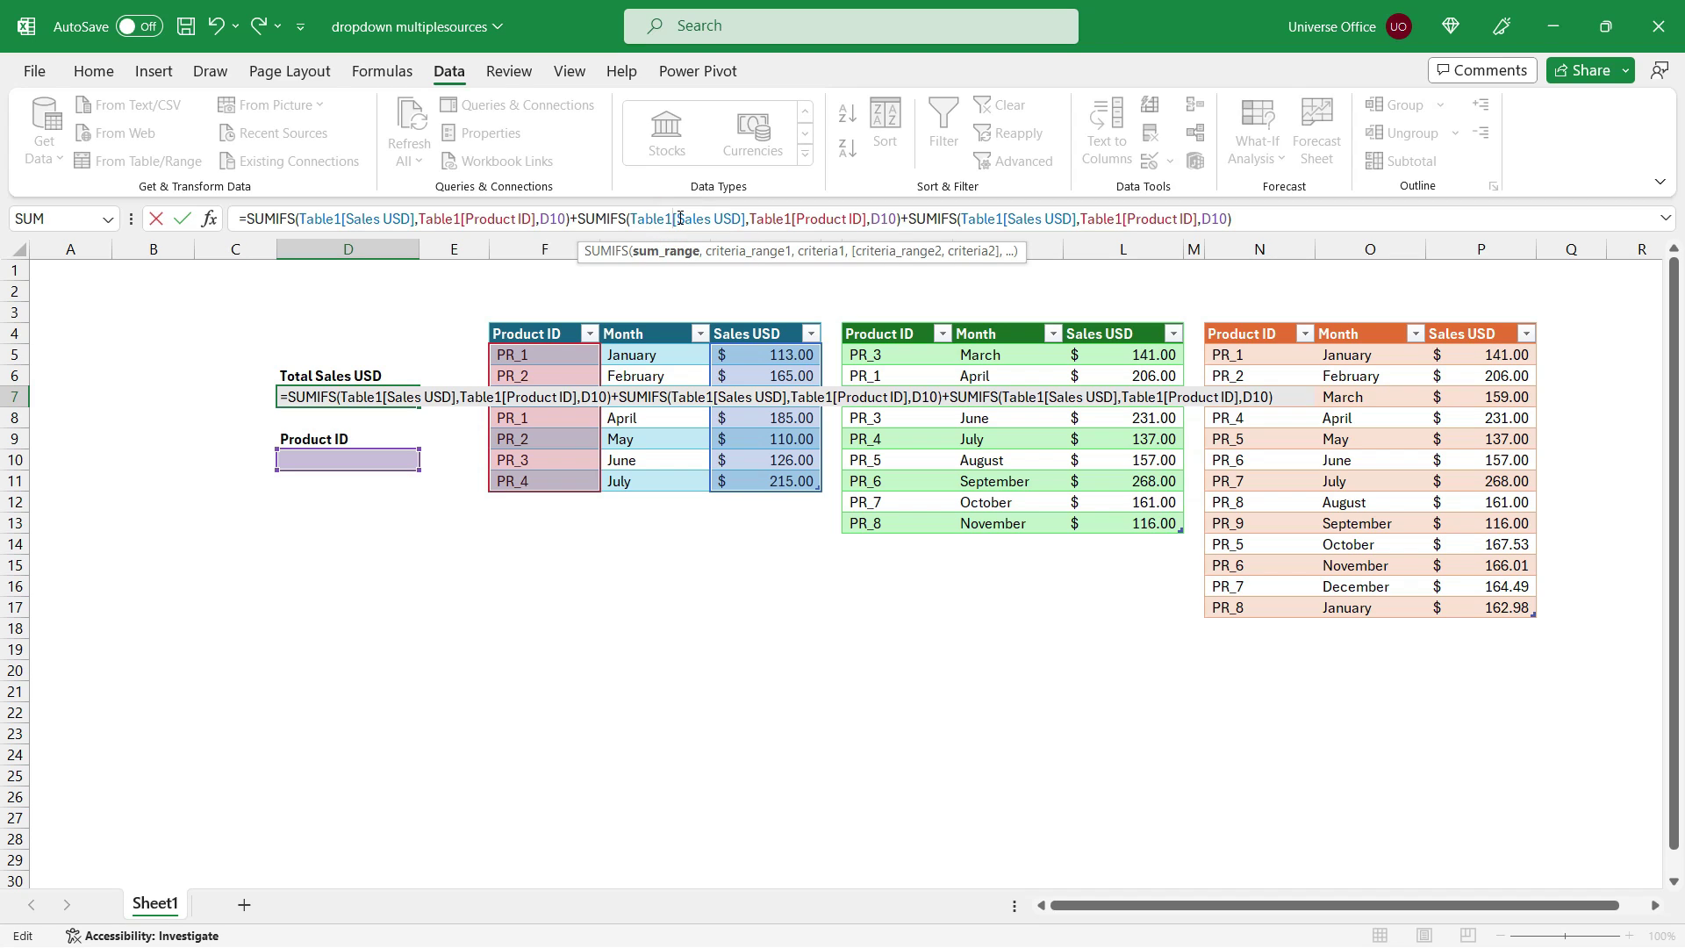
pyautogui.press('BackSpace')
pyautogui.write('2')
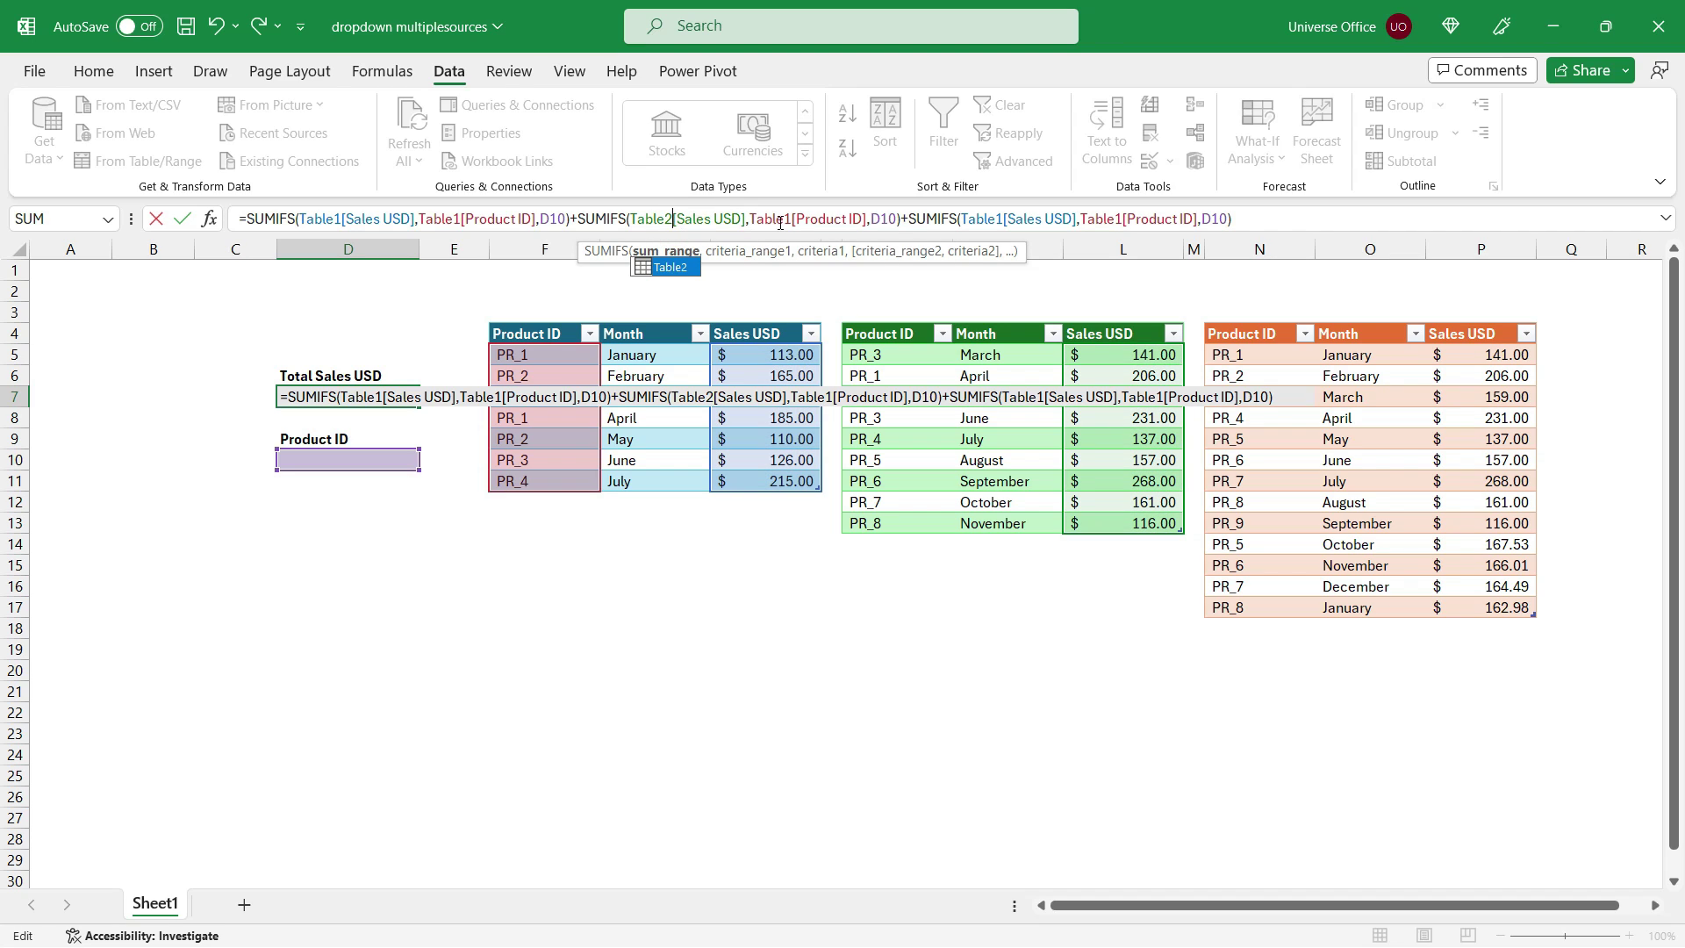
pyautogui.click(791, 217)
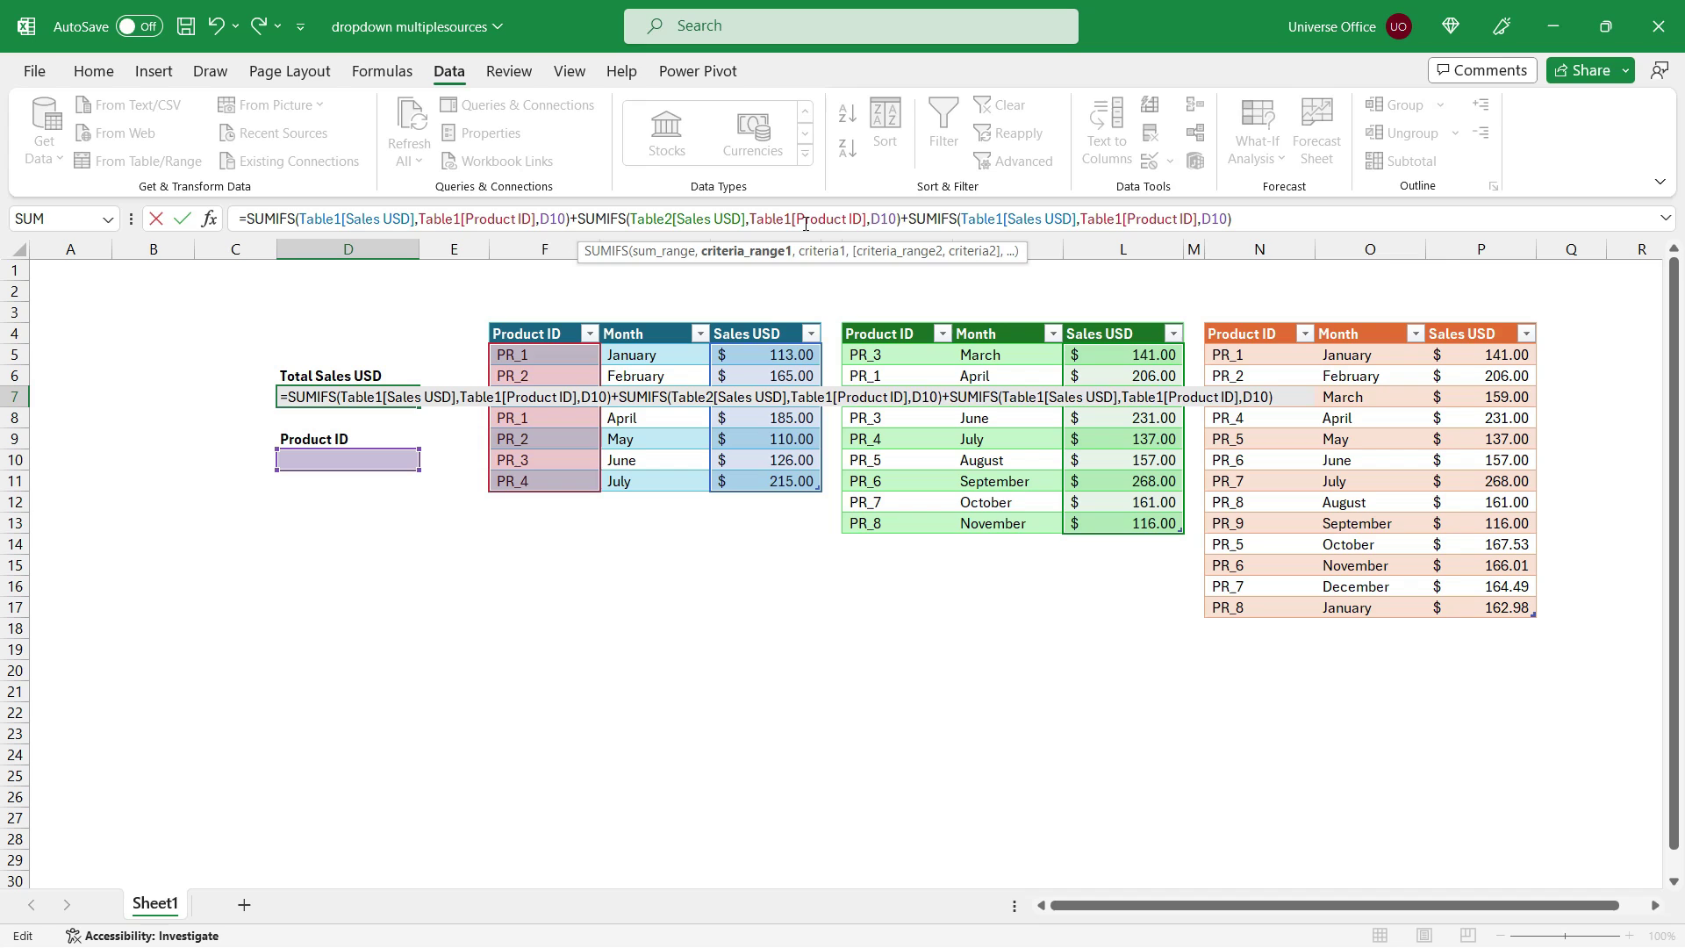
pyautogui.press('BackSpace')
pyautogui.write('2')
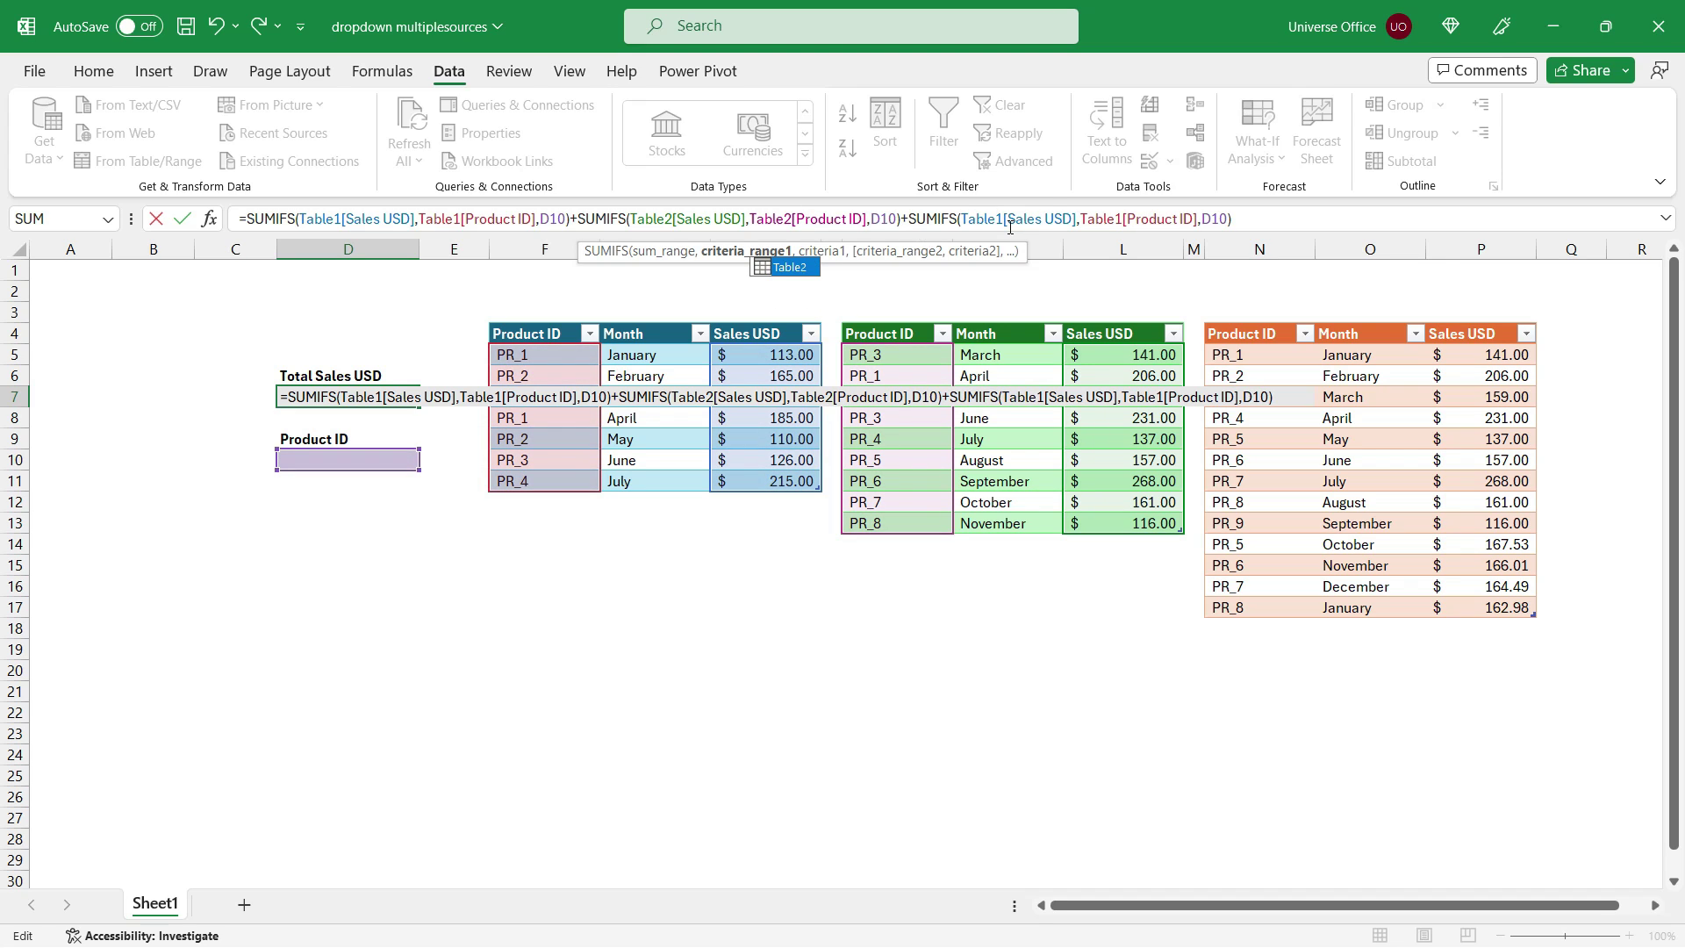
pyautogui.click(1010, 223)
pyautogui.press('BackSpace')
pyautogui.write('3')
pyautogui.click(1134, 218)
pyautogui.press('BackSpace')
pyautogui.write('3')
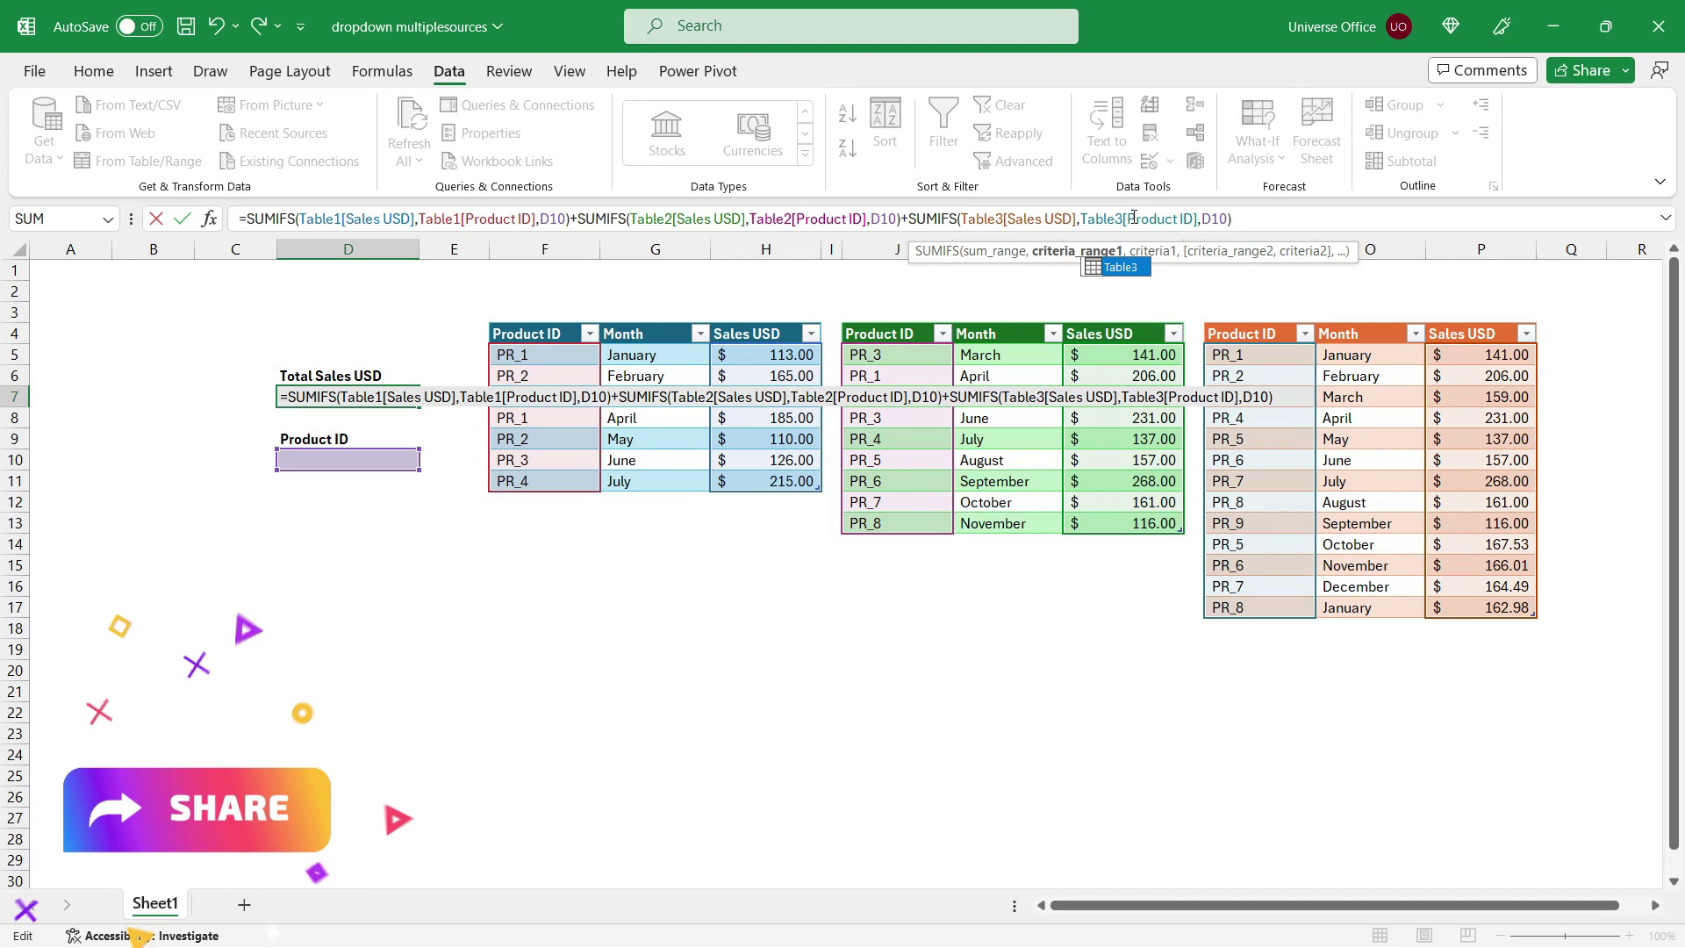
pyautogui.click(1324, 225)
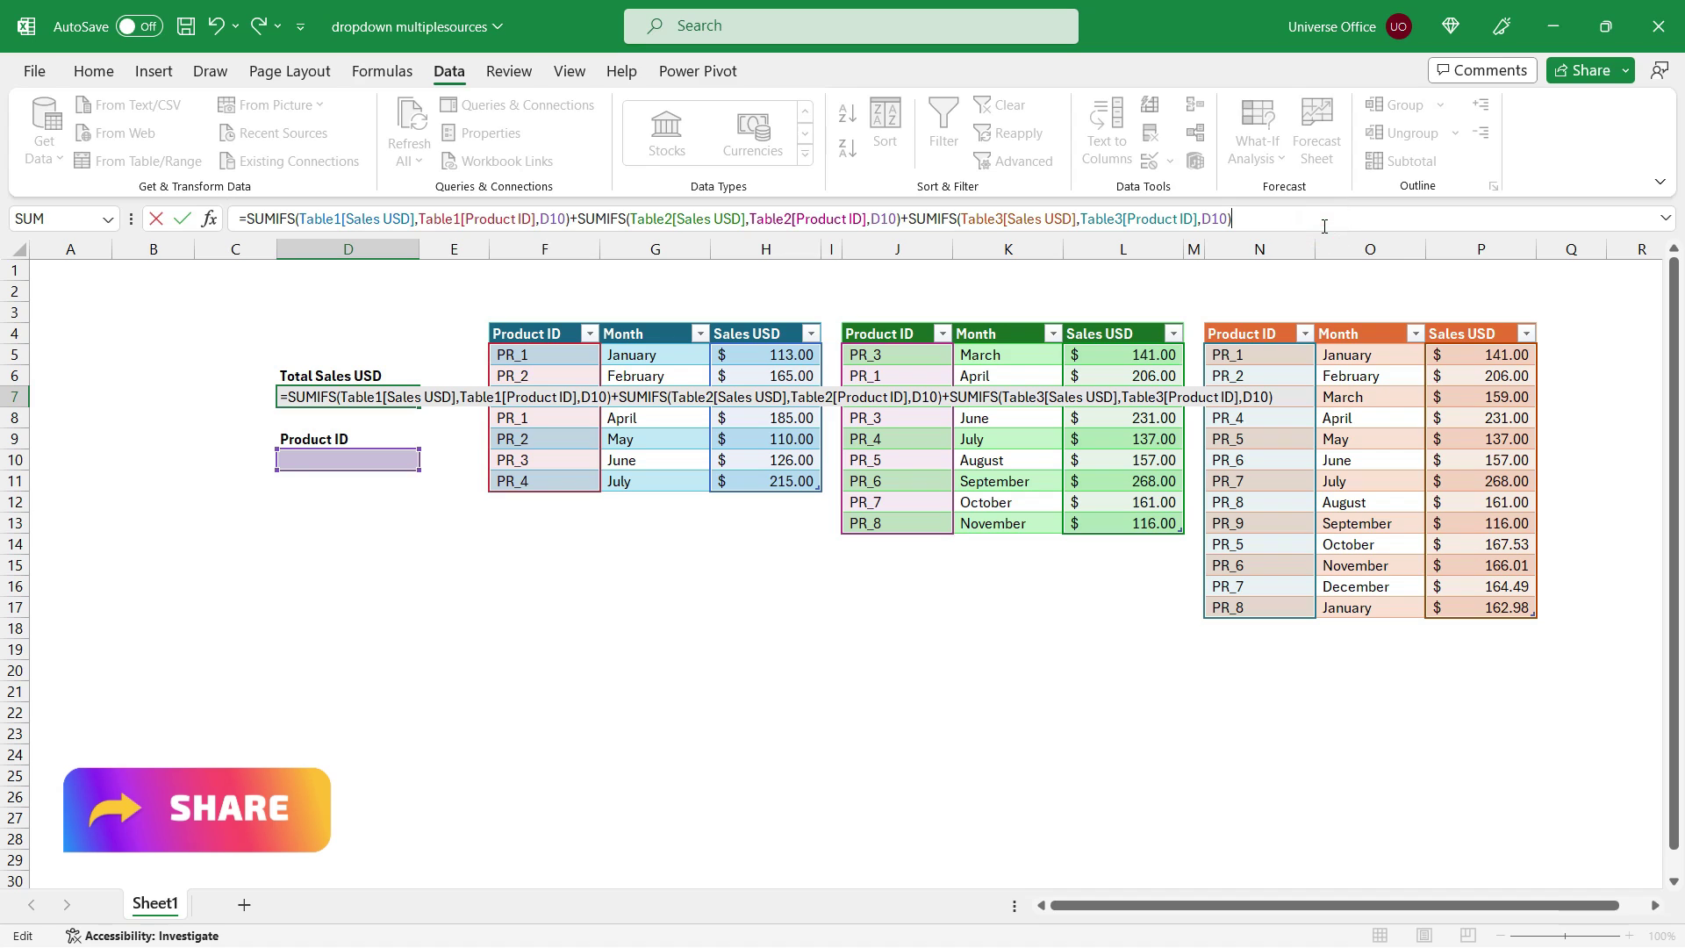
pyautogui.press('Return')
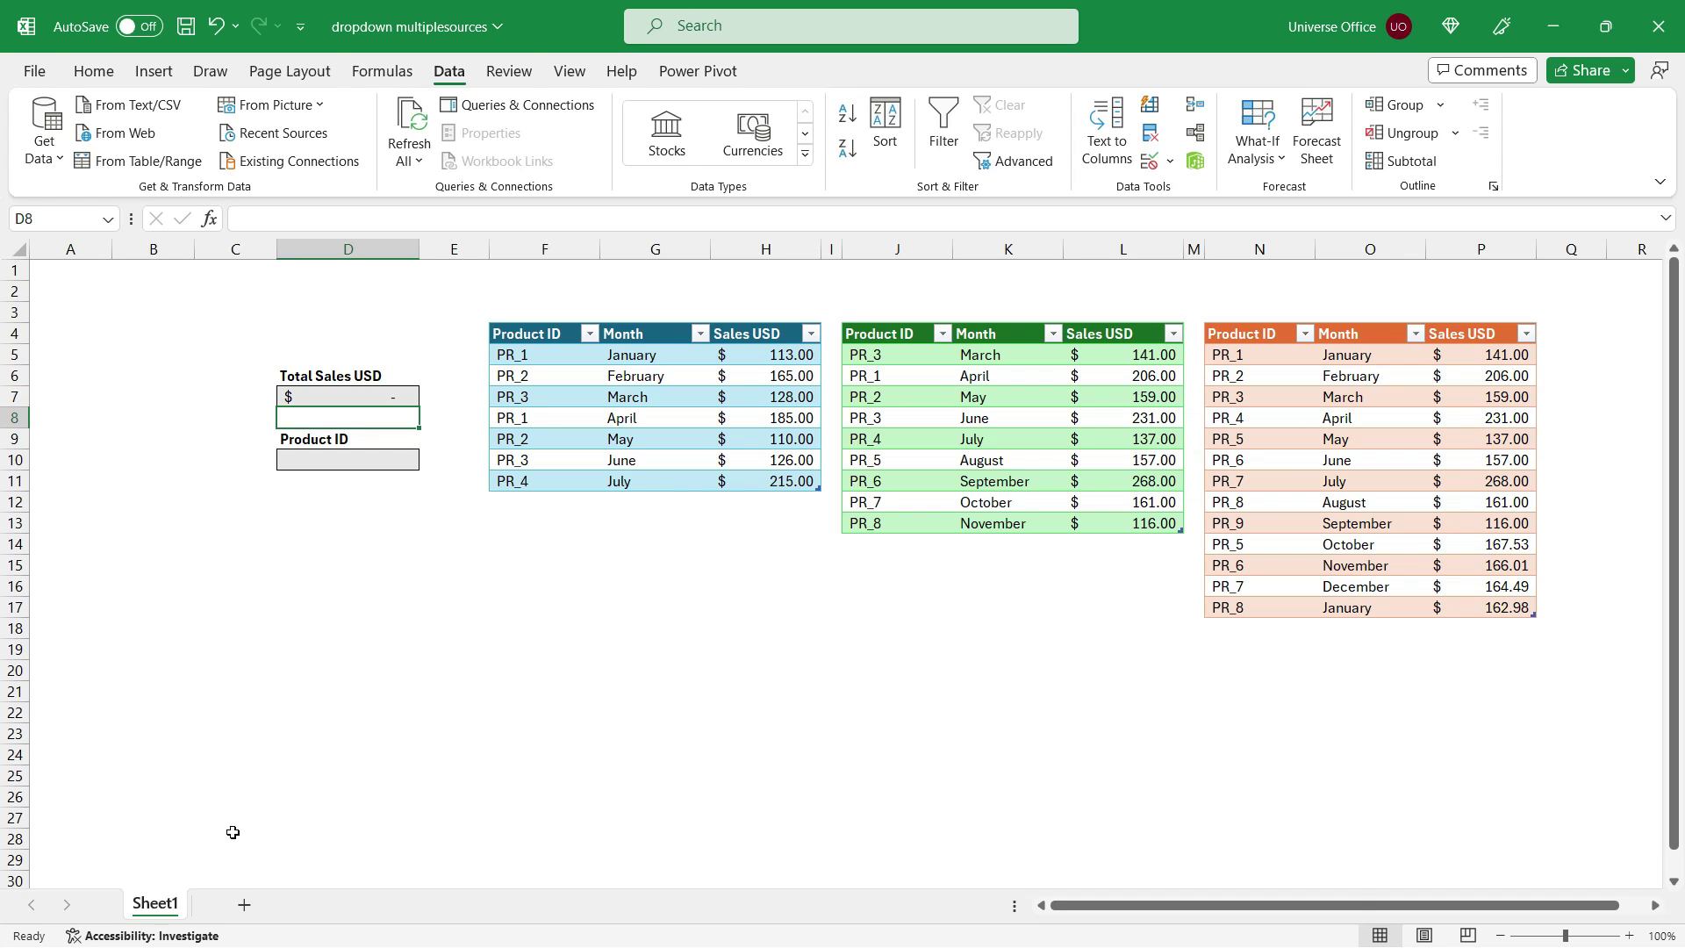
# Add a new sheet, Sheet3, and start a =VSTACK formula in it.
pyautogui.click(244, 904)
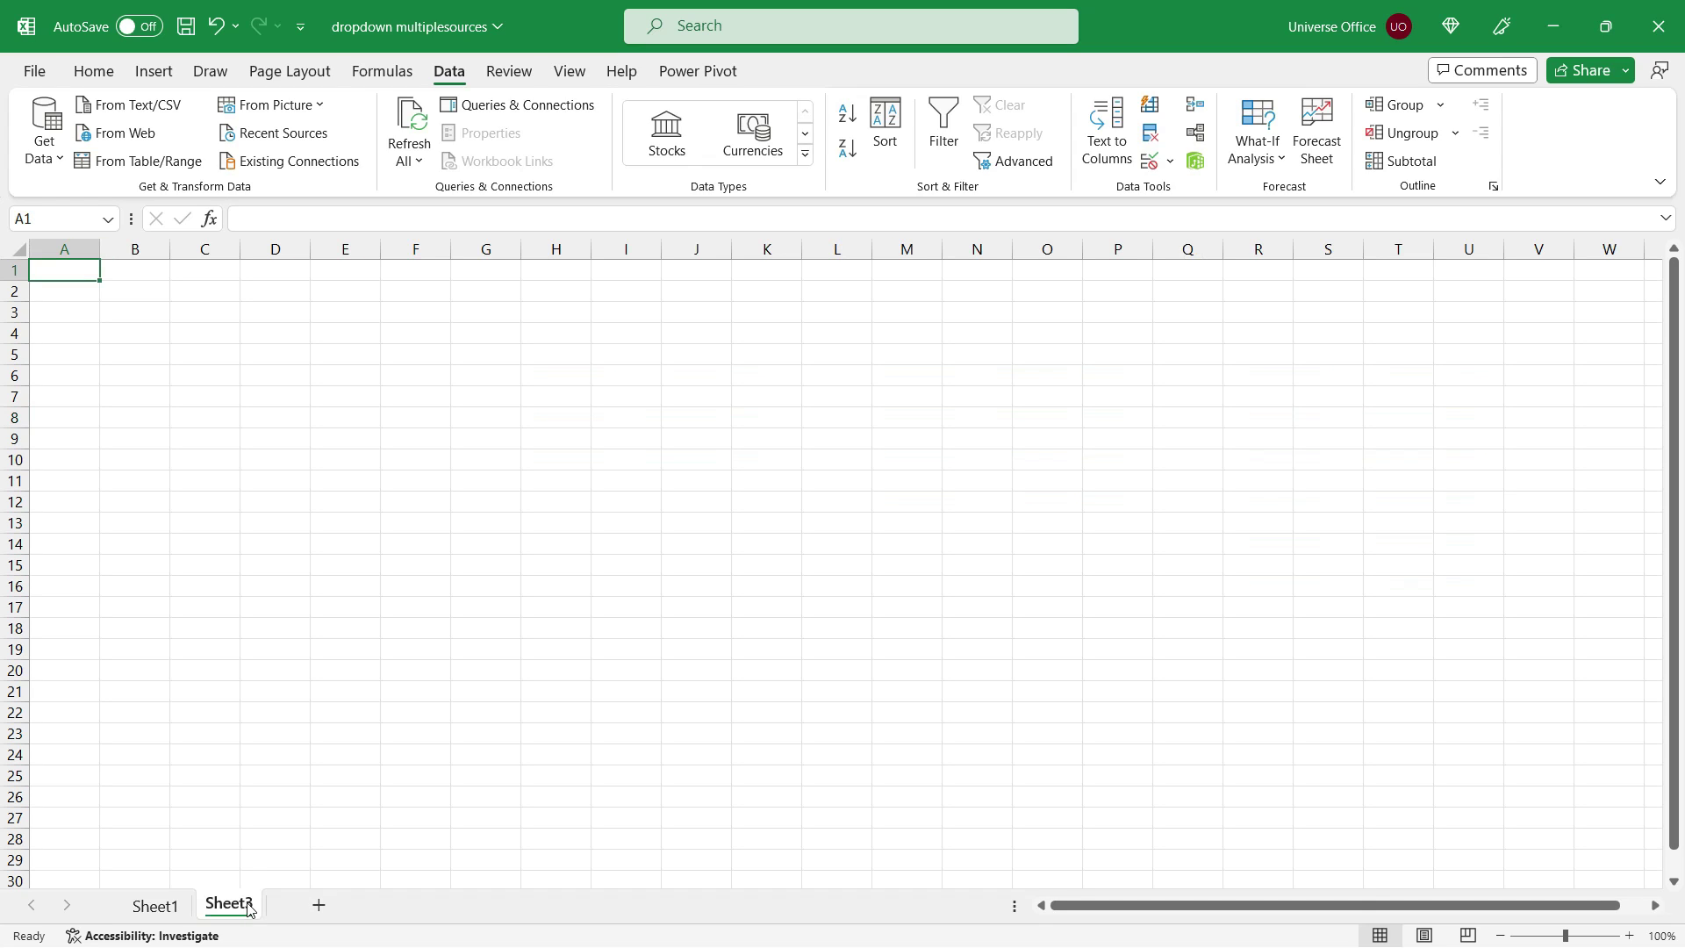
pyautogui.write('=')
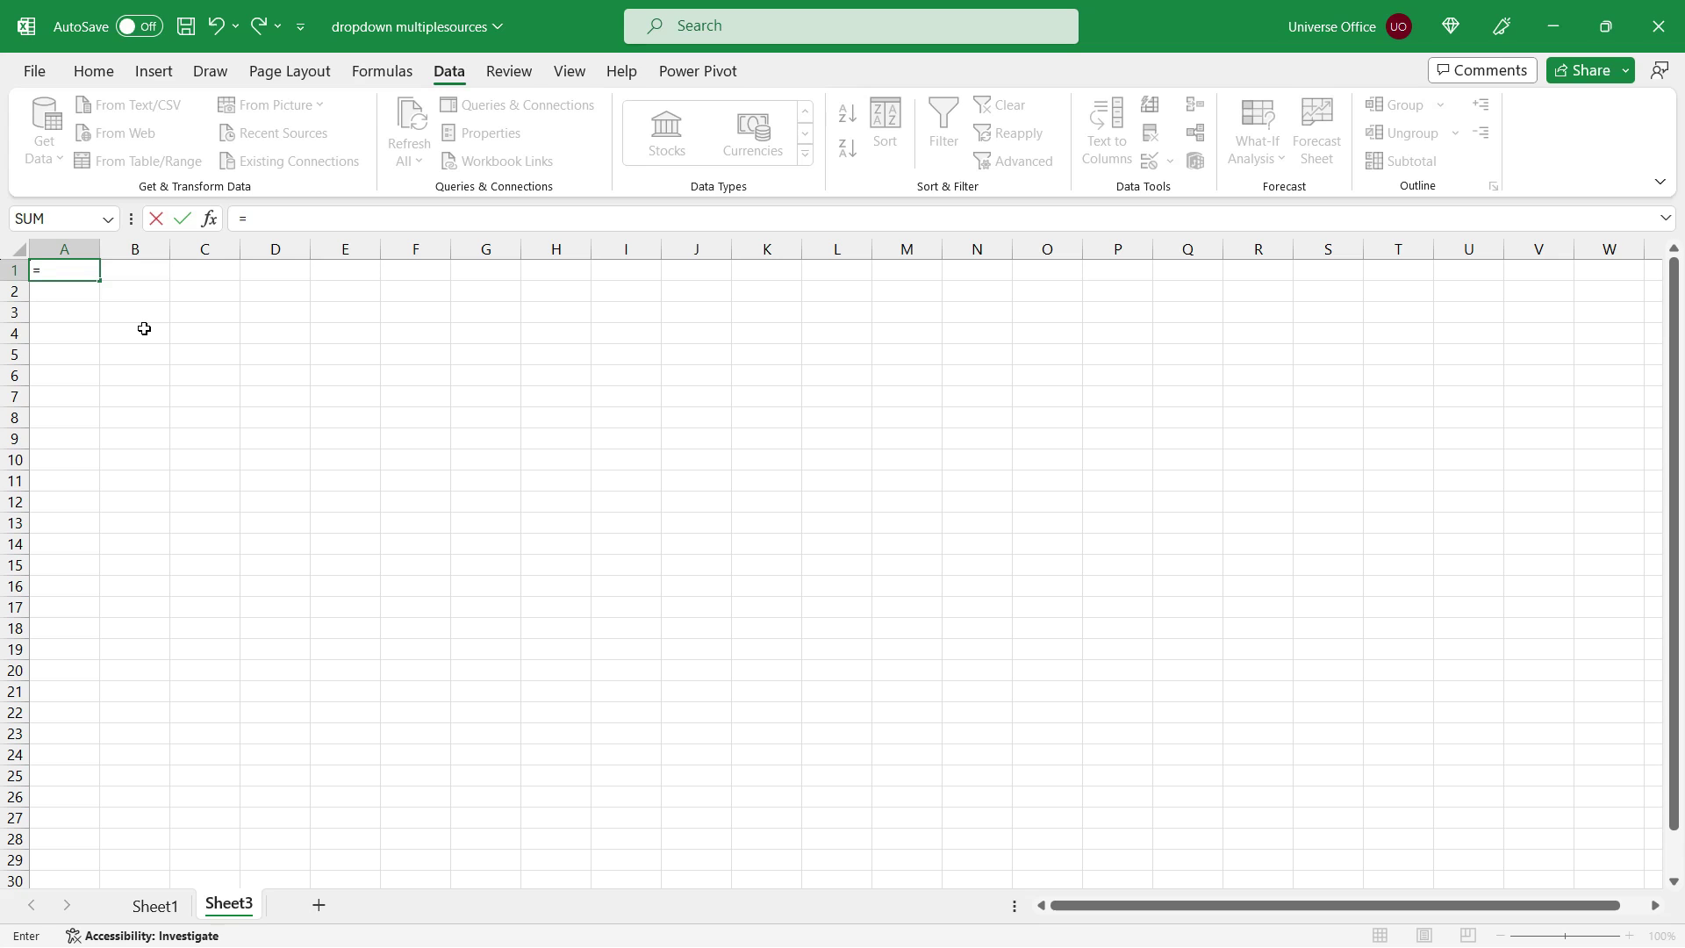
pyautogui.write('VSTA')
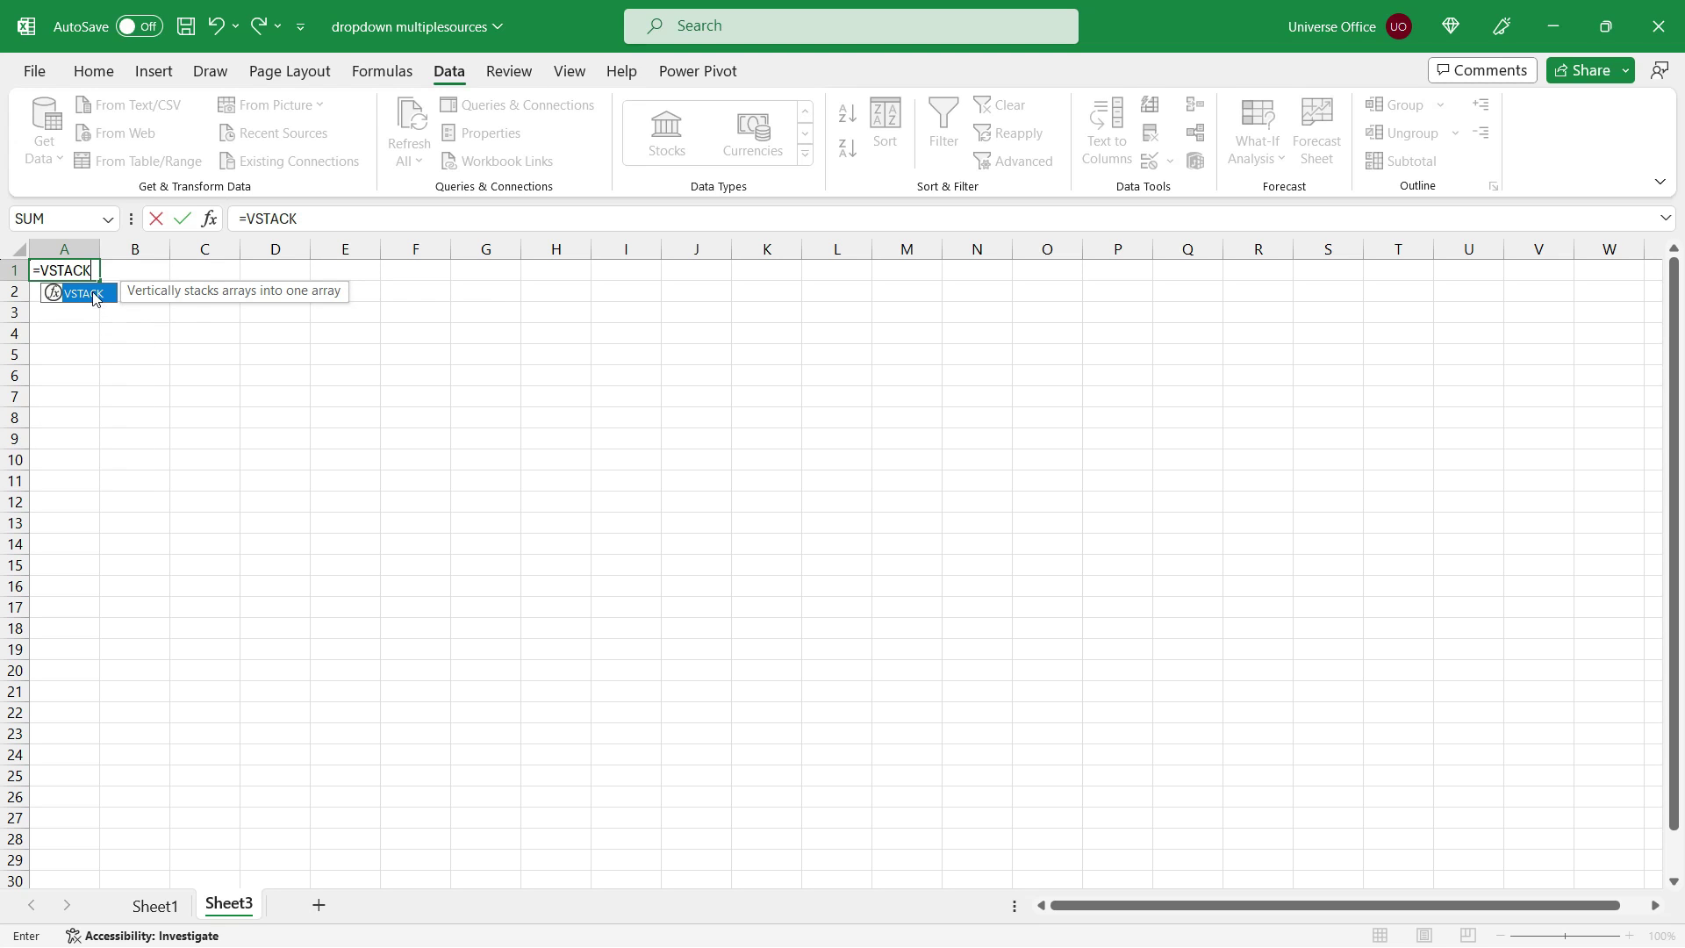
pyautogui.write('CK')
pyautogui.doubleClick(96, 295)
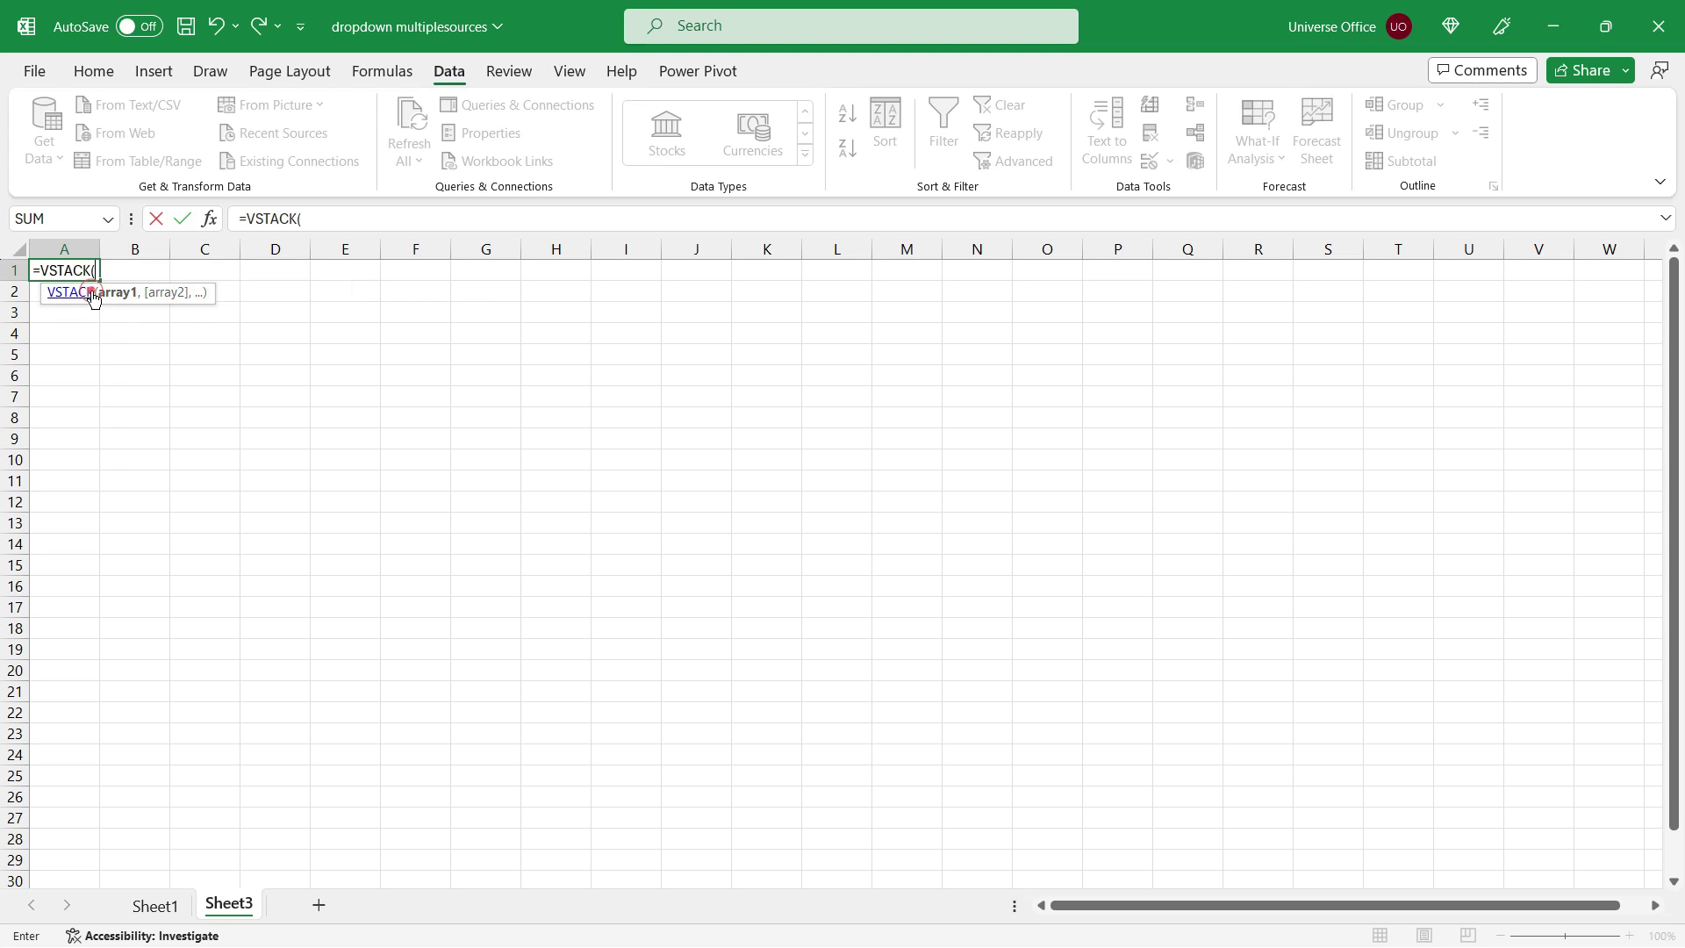
pyautogui.click(167, 906)
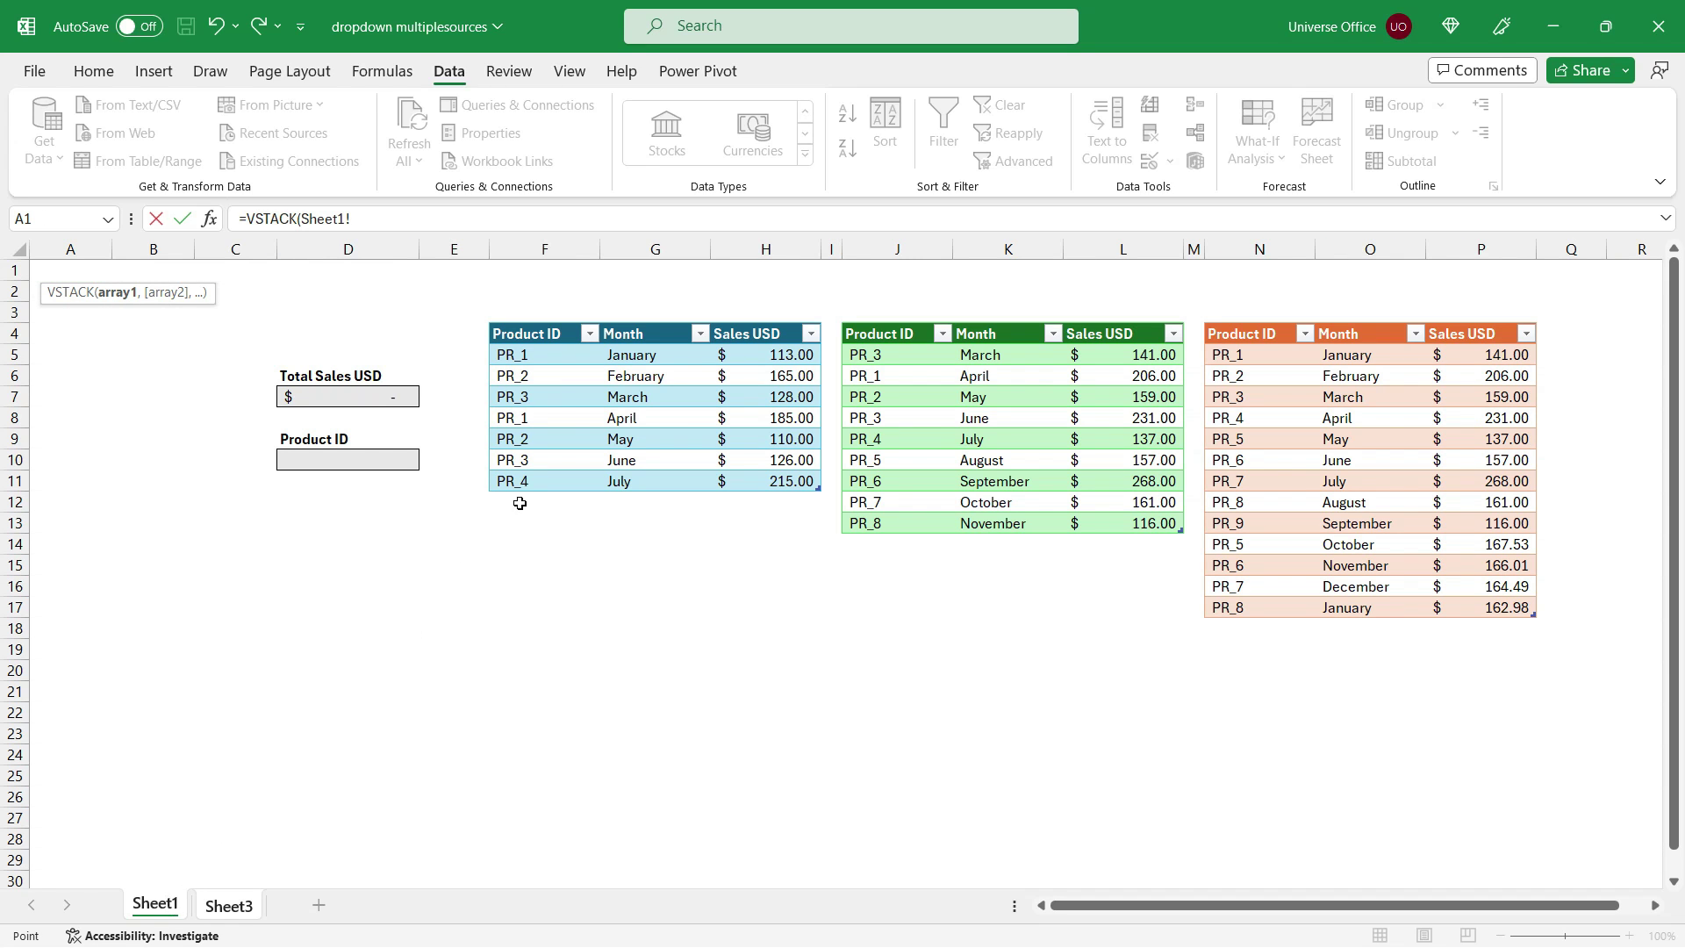
# Stack the Product ID columns of Table1, Table2 and Table3 in the VSTACK formula.
pyautogui.moveTo(559, 357); pyautogui.dragTo(550, 480)
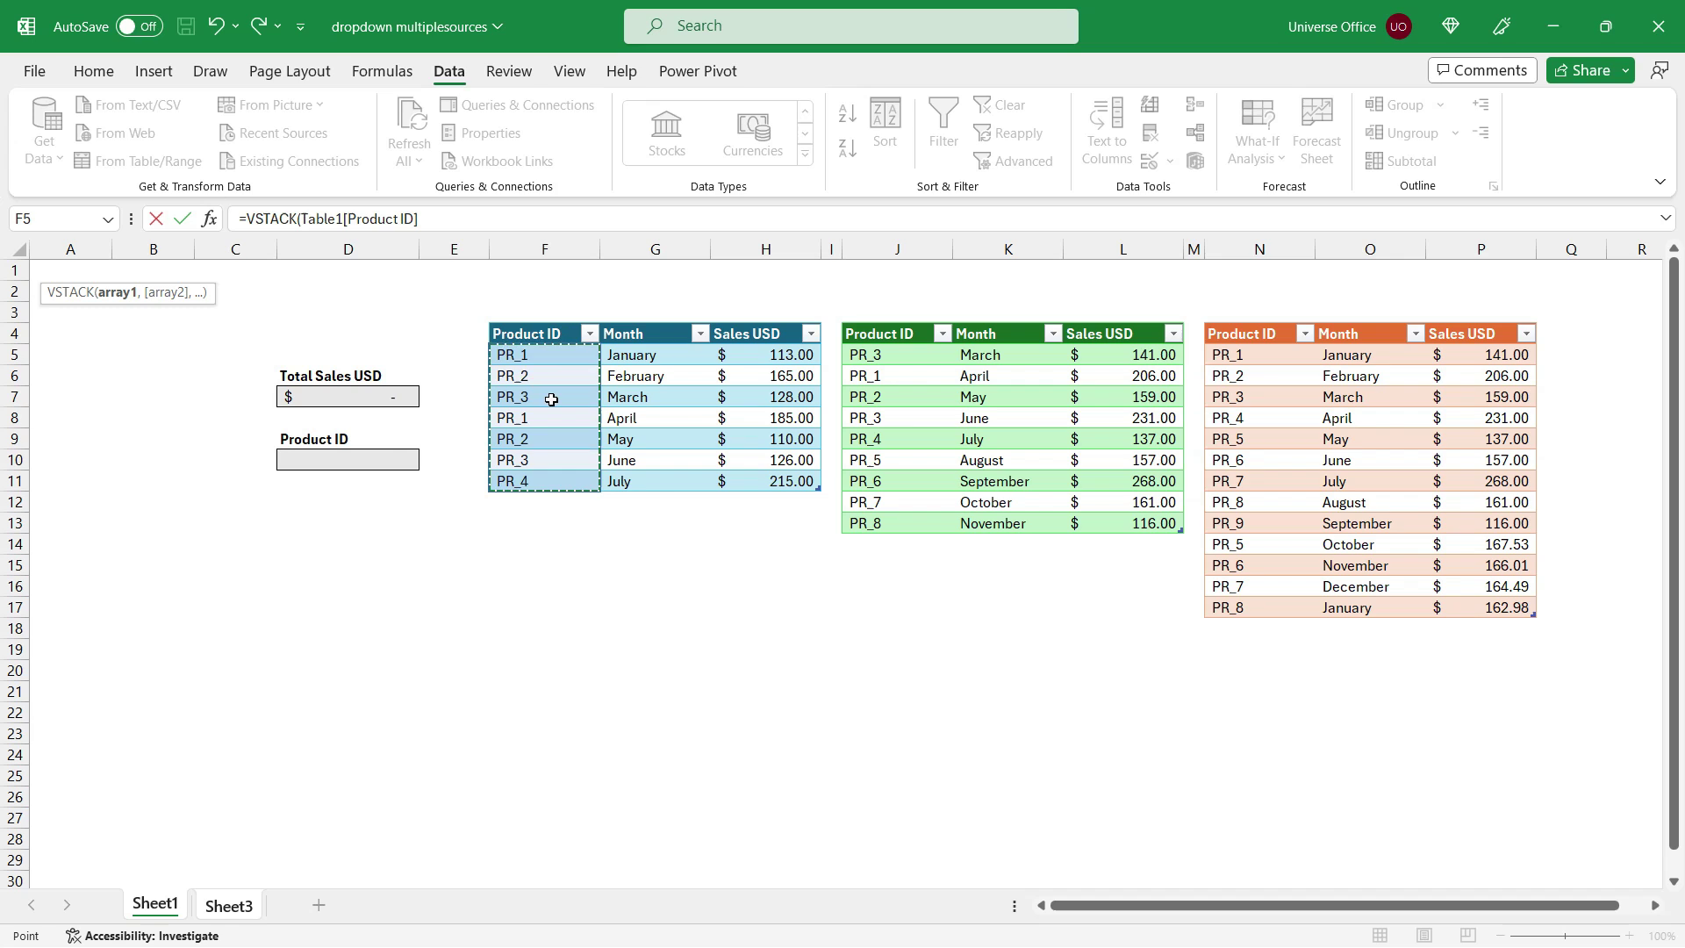
pyautogui.write(',')
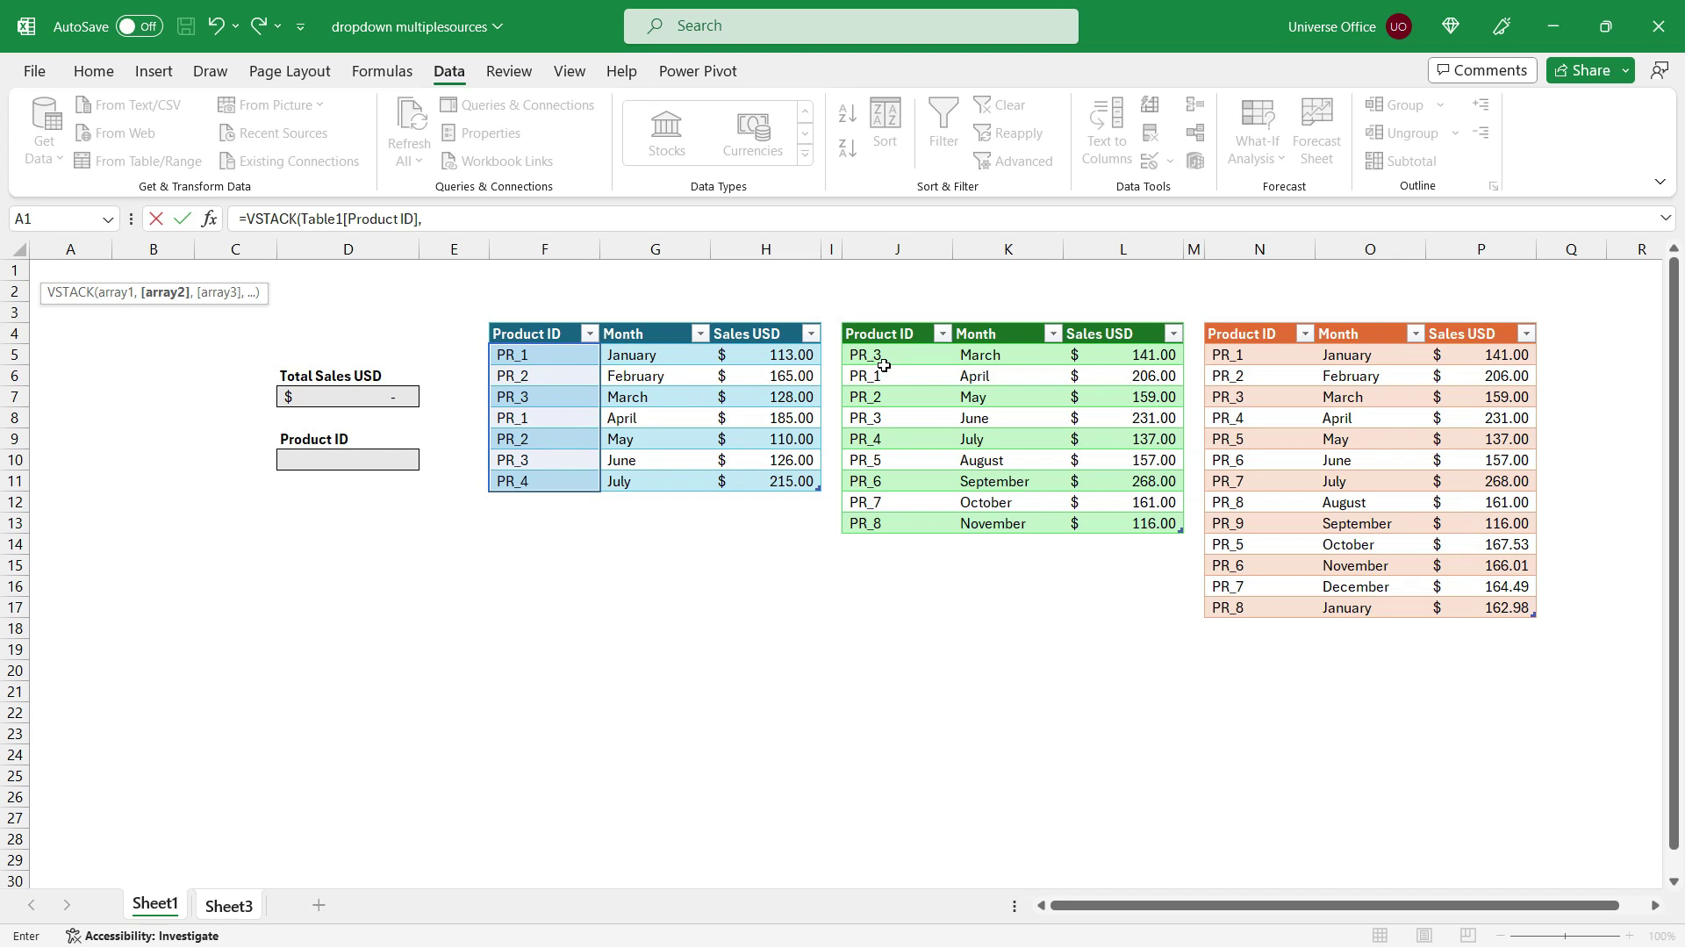
pyautogui.moveTo(883, 357); pyautogui.dragTo(889, 512)
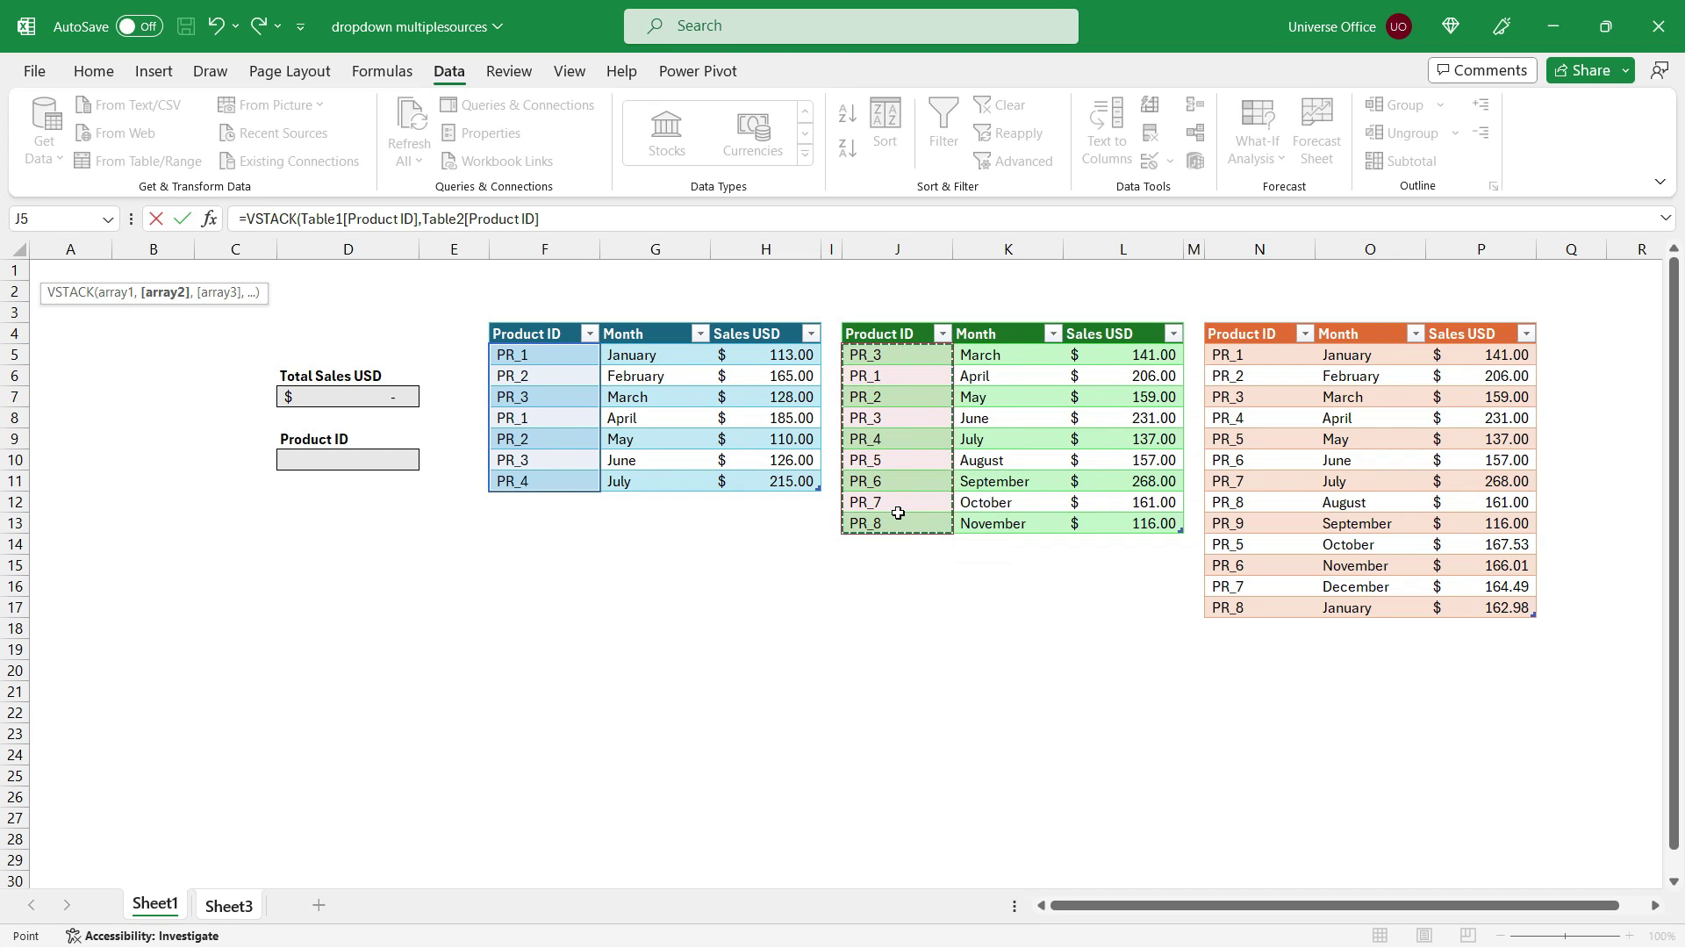
pyautogui.write(',')
pyautogui.moveTo(1244, 356); pyautogui.dragTo(1246, 602)
pyautogui.write(')')
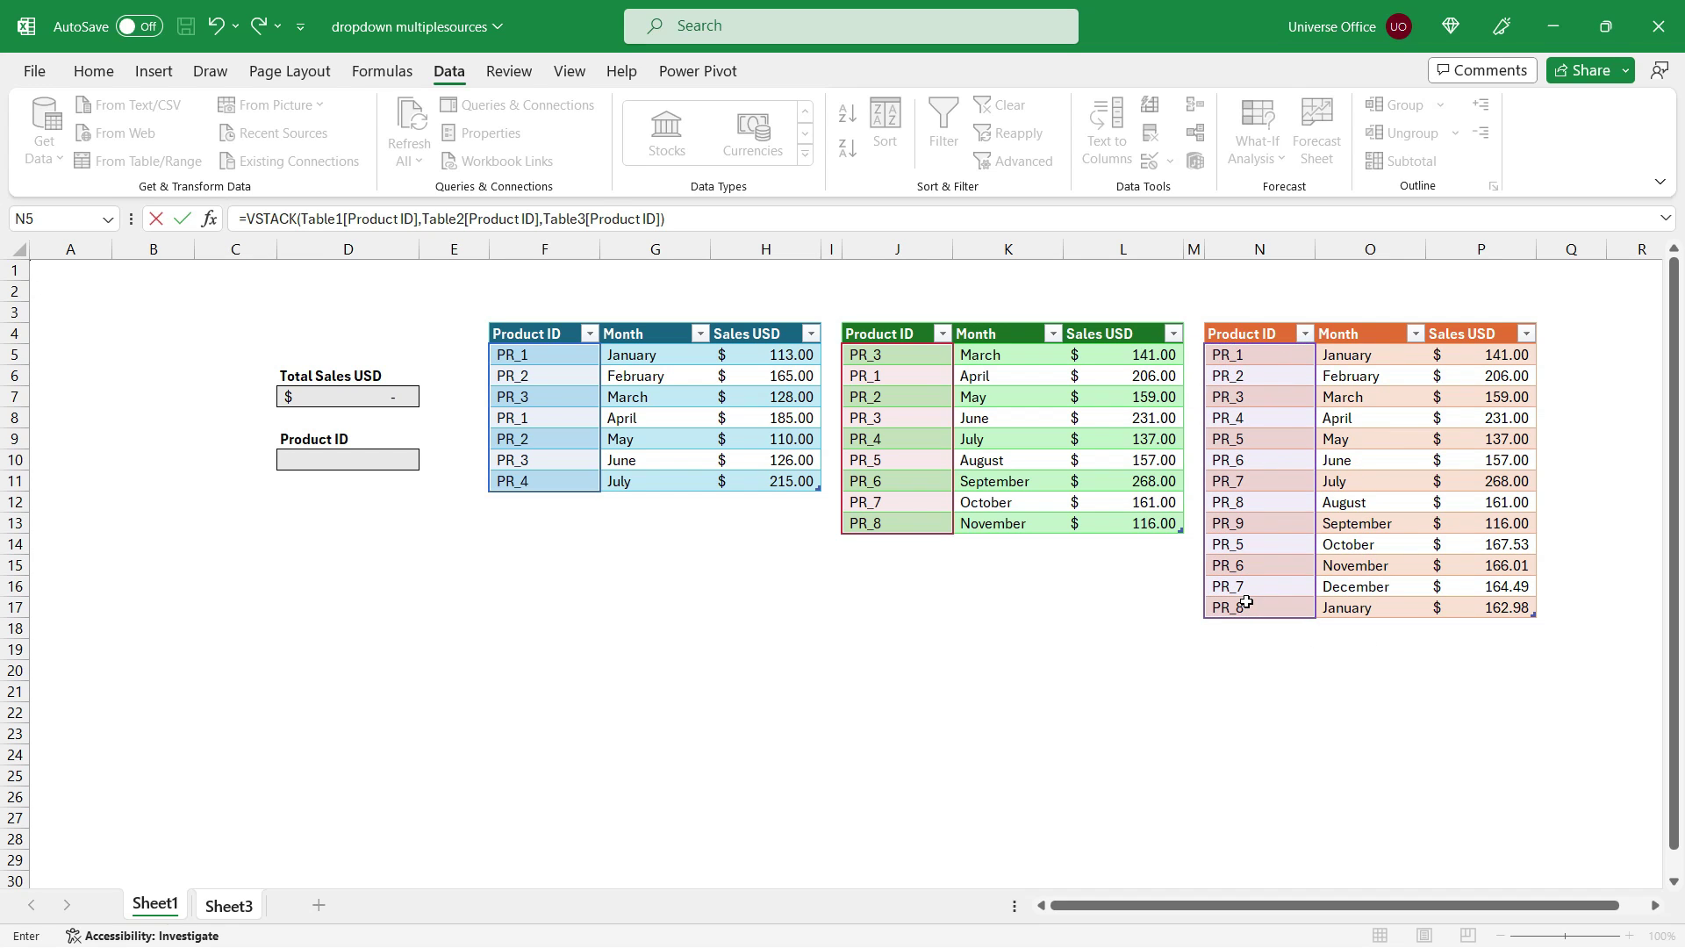
pyautogui.press('Return')
# Scroll through the 29 stacked Product IDs, then select all of column A.
pyautogui.scroll(6, 156, 329)
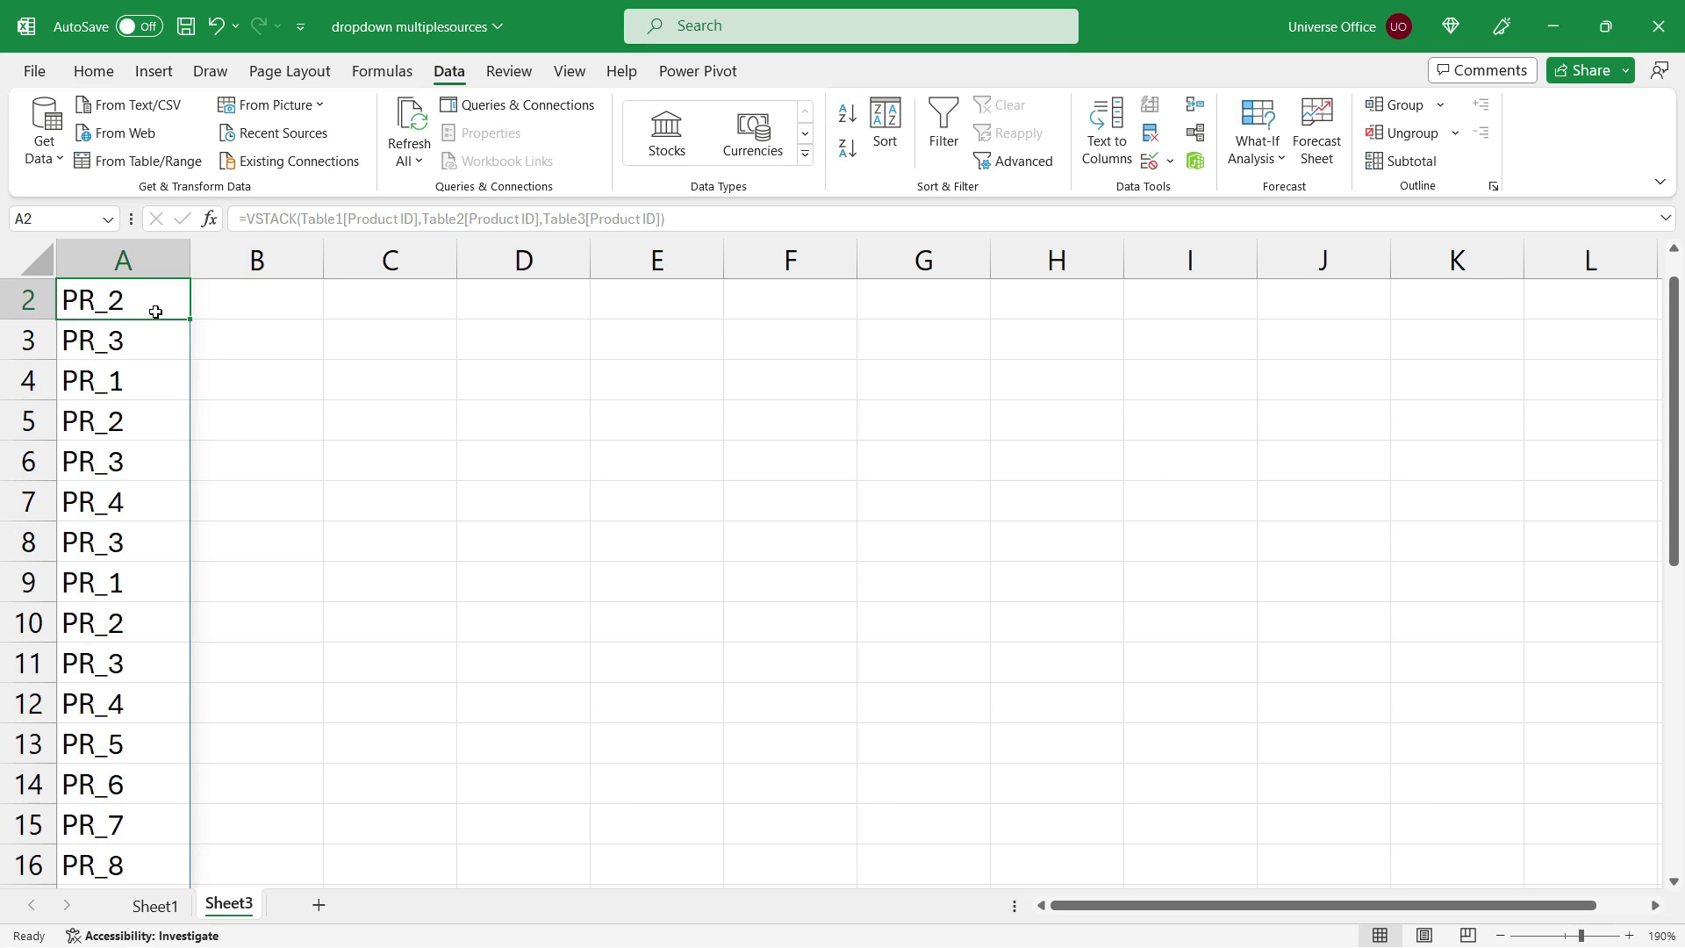
pyautogui.scroll(-8, 156, 313)
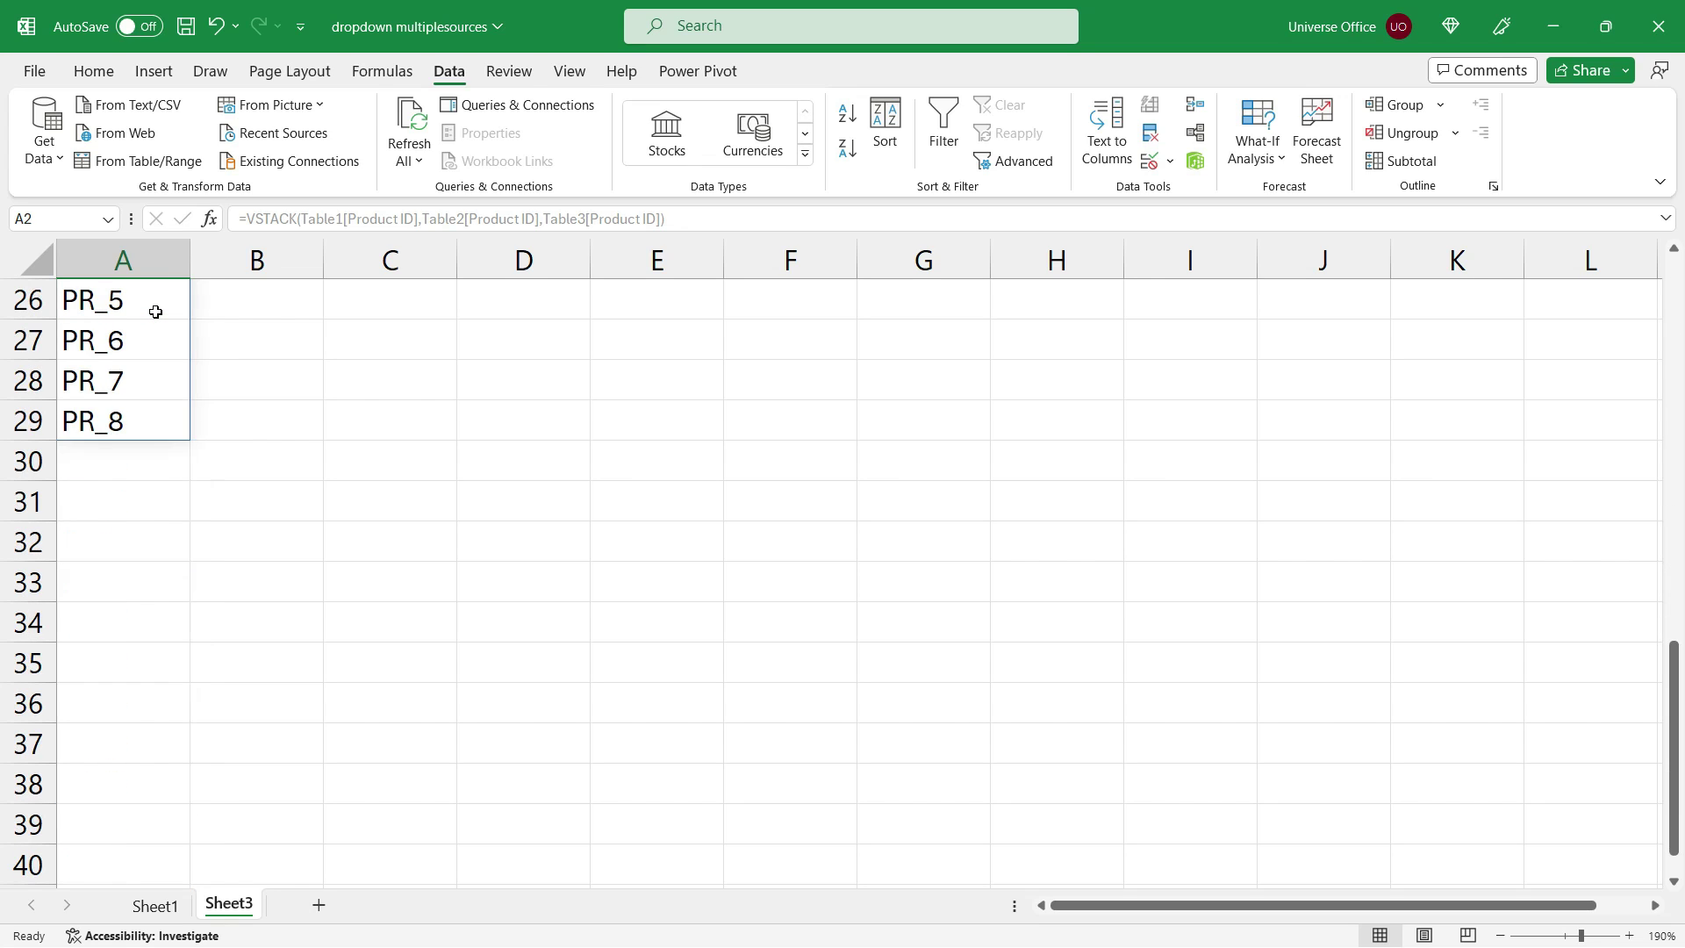
pyautogui.scroll(2, 156, 312)
pyautogui.scroll(6, 155, 312)
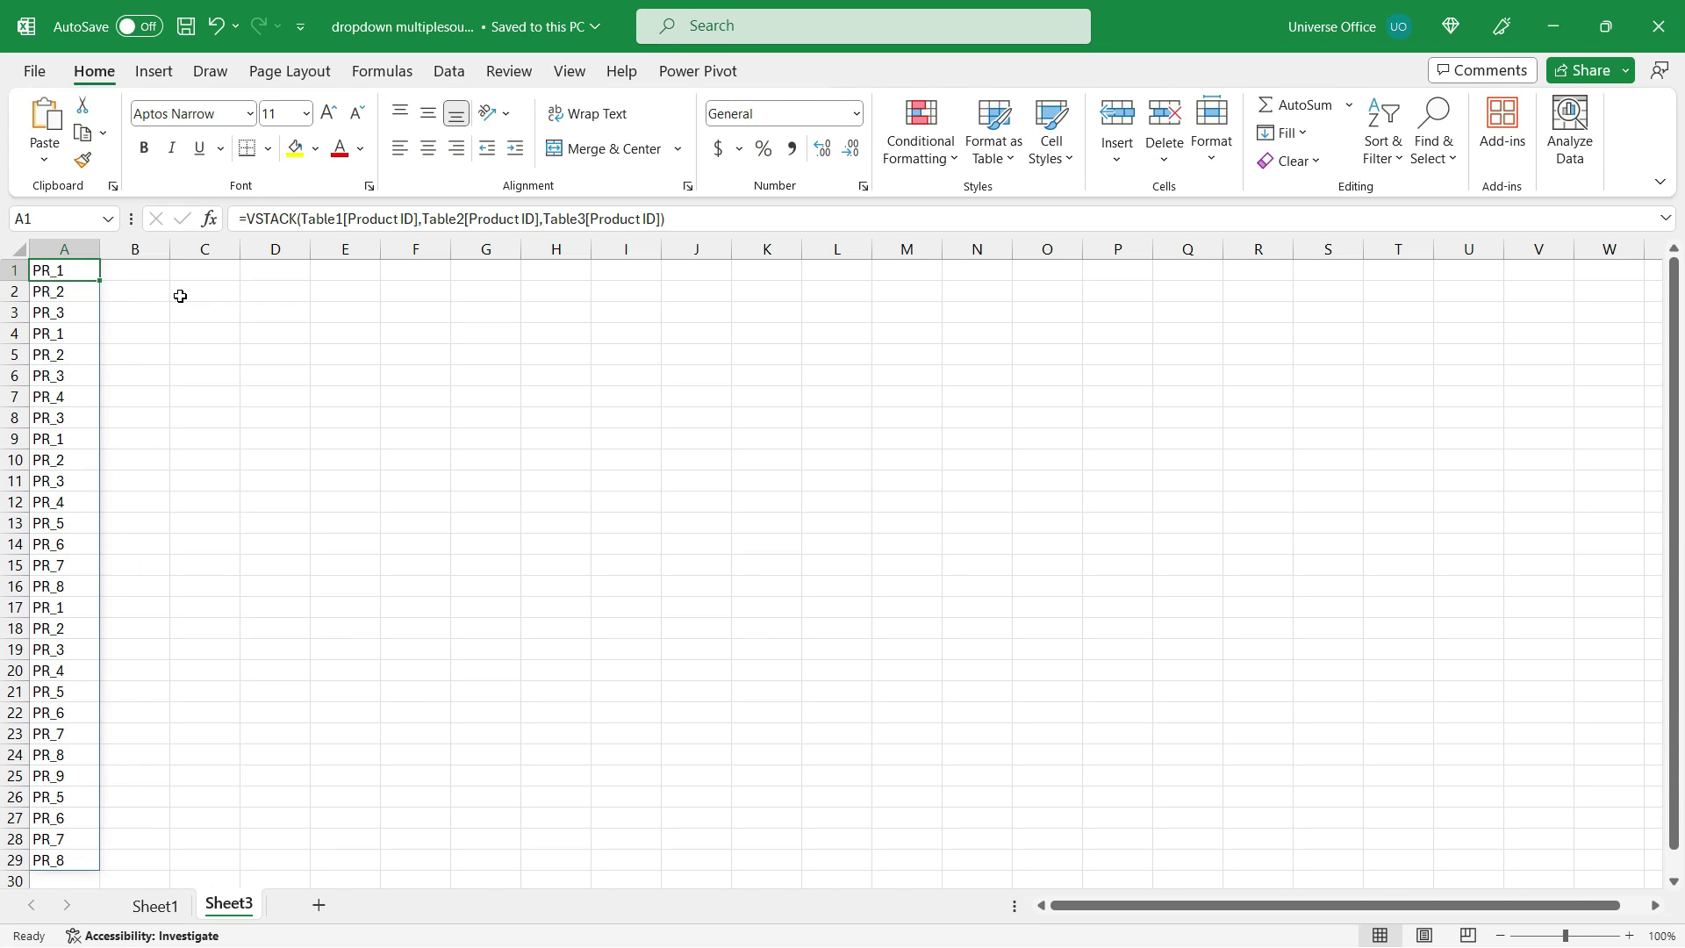
pyautogui.click(72, 243)
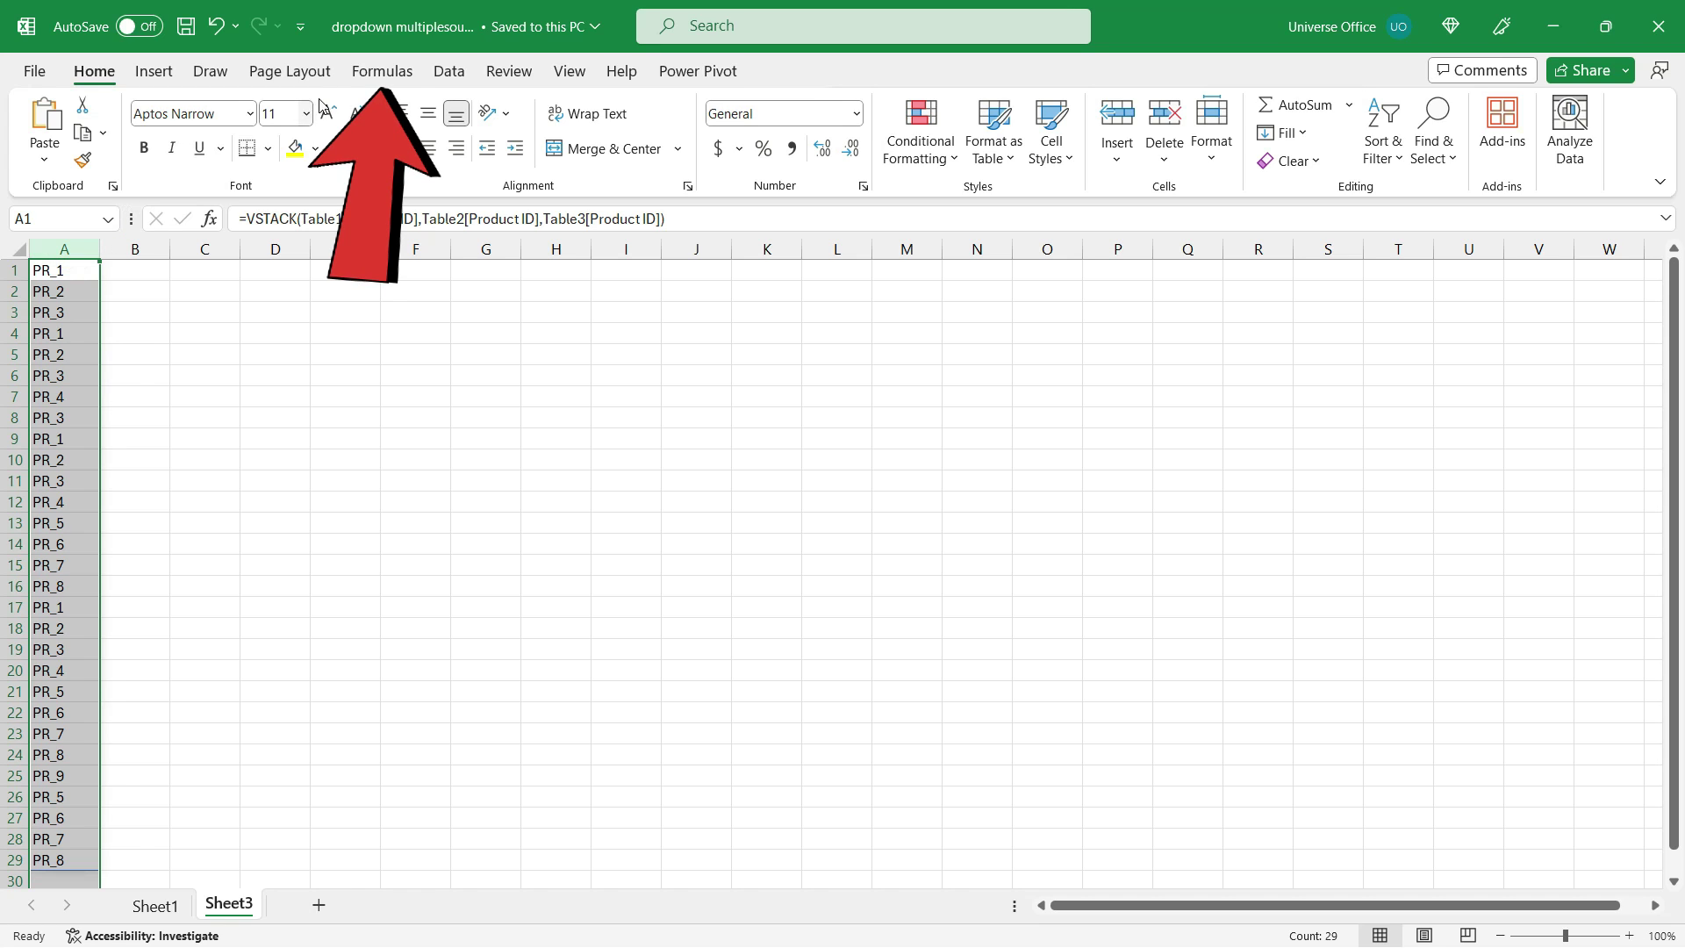
# Create the name dynamicprodid for Sheet3!$A$2:$A$29 in Name Manager.
pyautogui.click(370, 76)
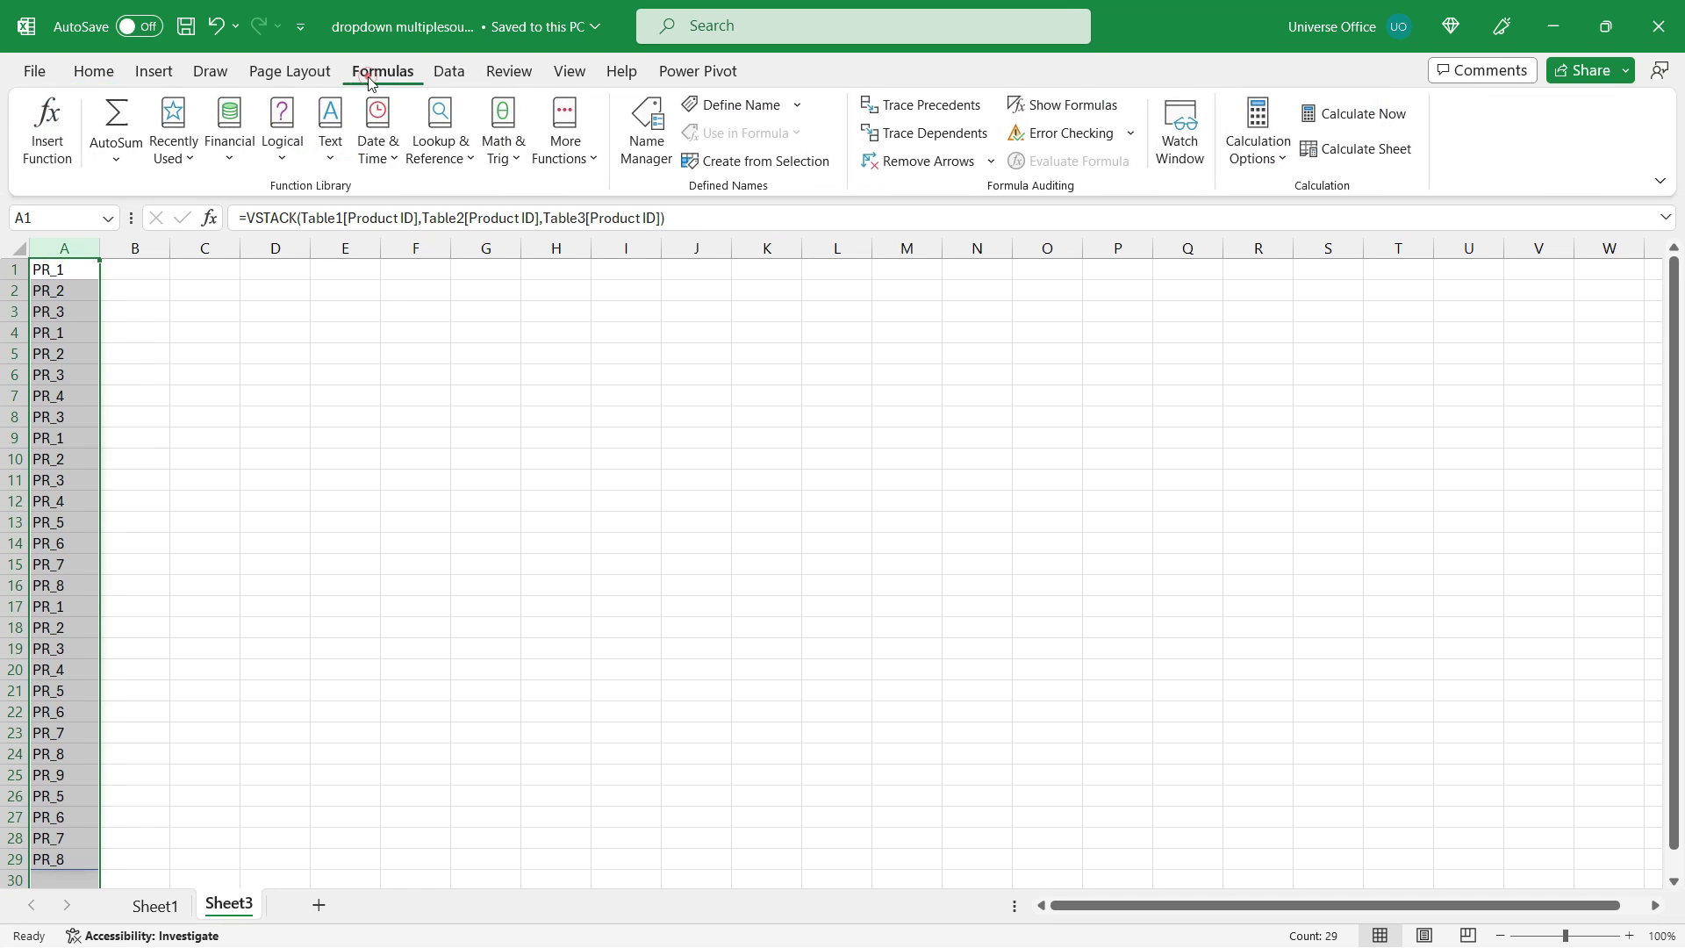
pyautogui.click(641, 140)
pyautogui.click(483, 434)
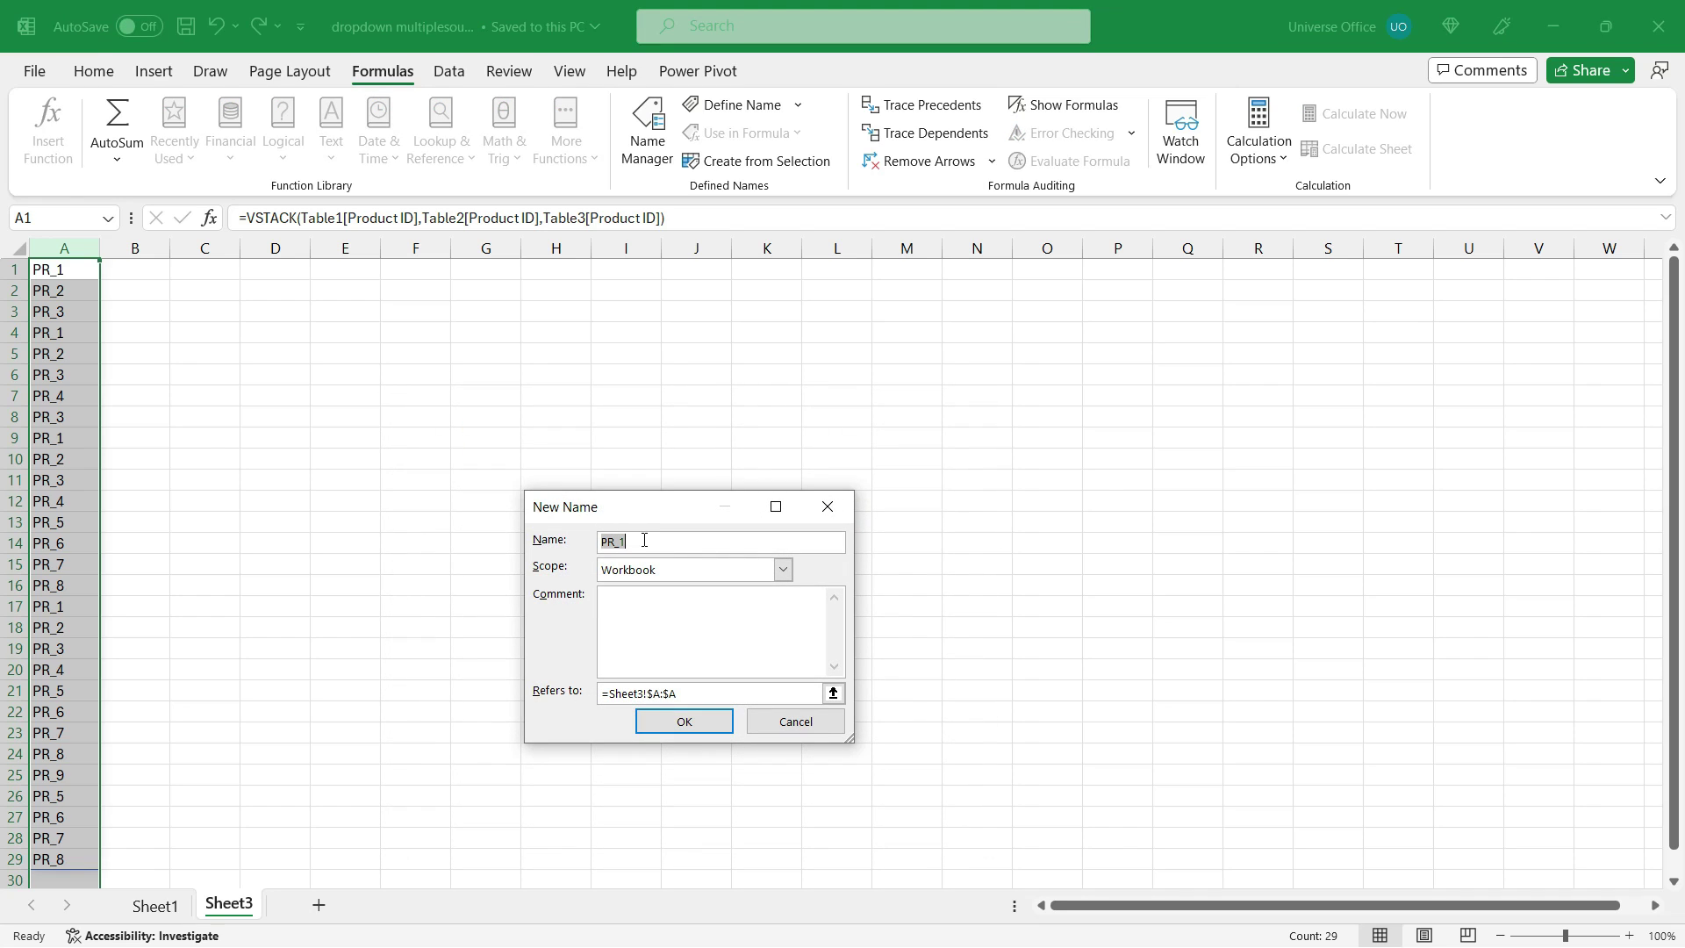
pyautogui.write('dynamicprodid')
pyautogui.click(672, 721)
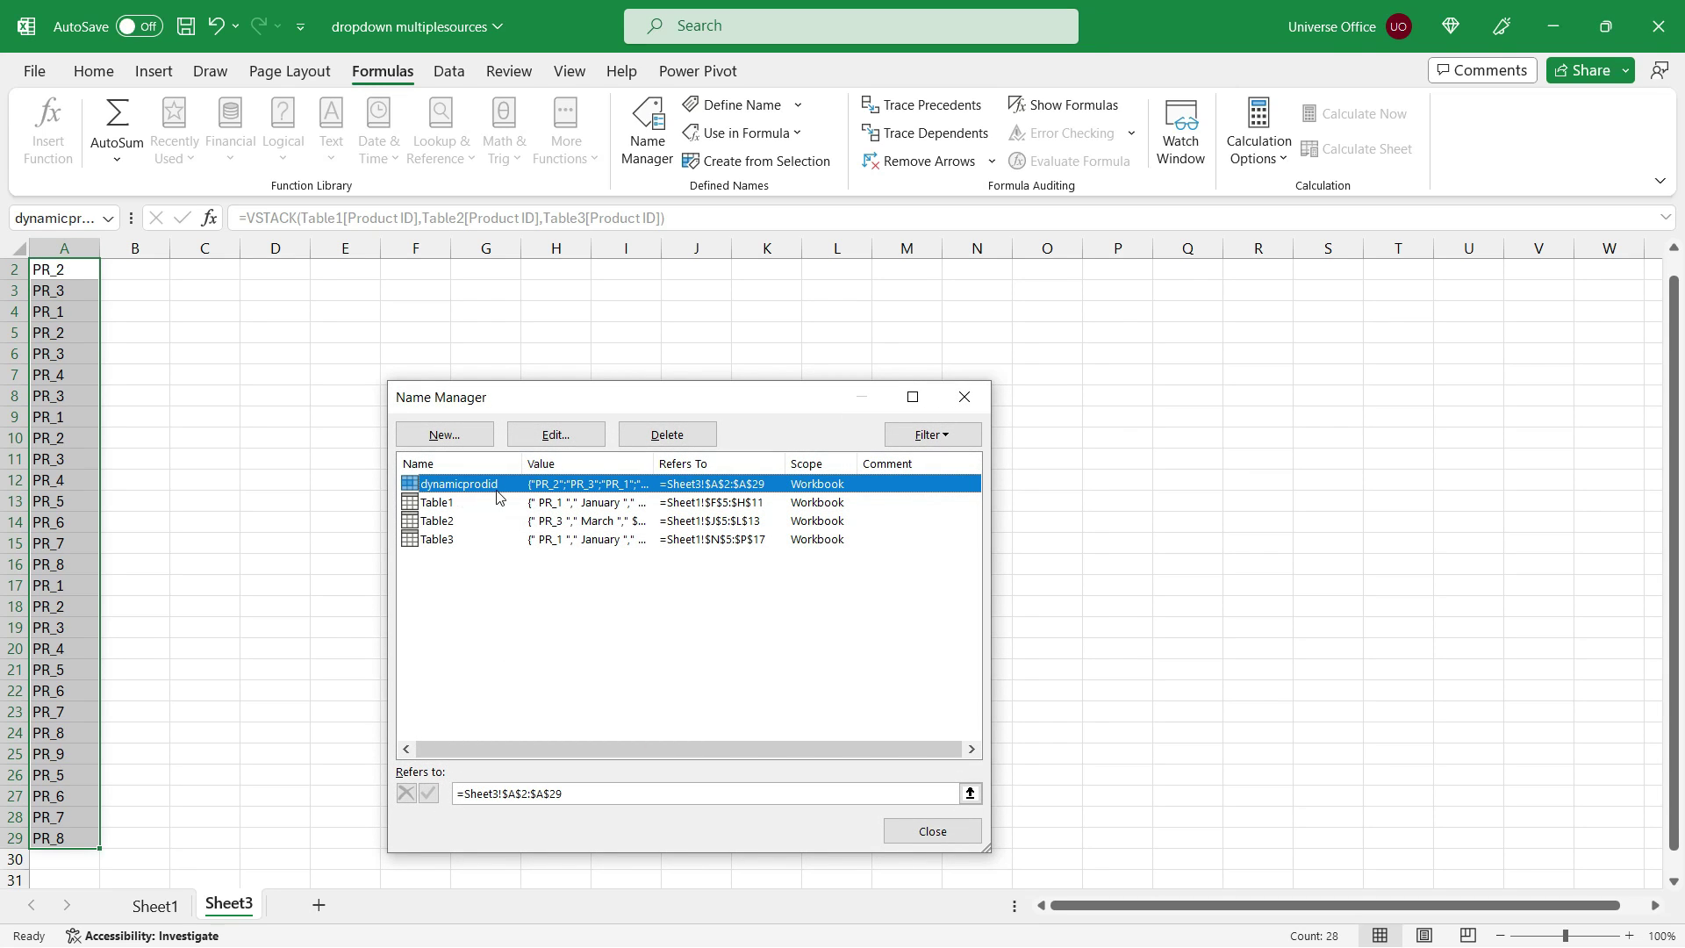
pyautogui.click(961, 401)
# Hide Sheet3 and give D10 list validation with source =INDIRECT("dynamicprodid").
pyautogui.rightClick(228, 913)
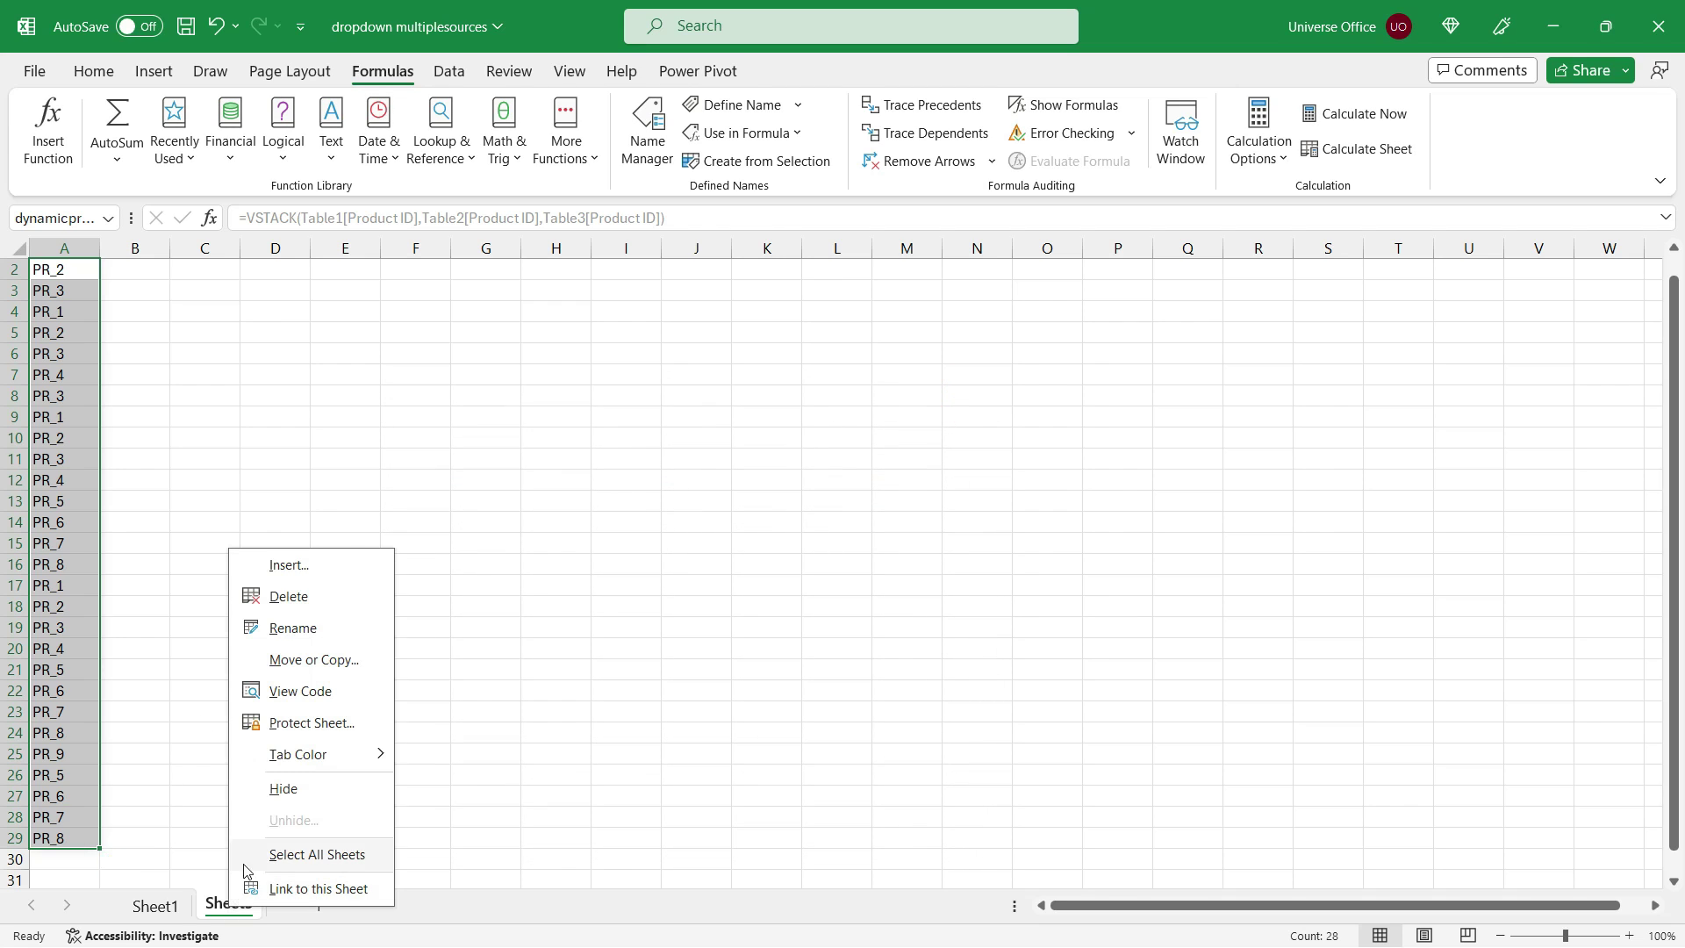
pyautogui.click(290, 794)
pyautogui.click(384, 460)
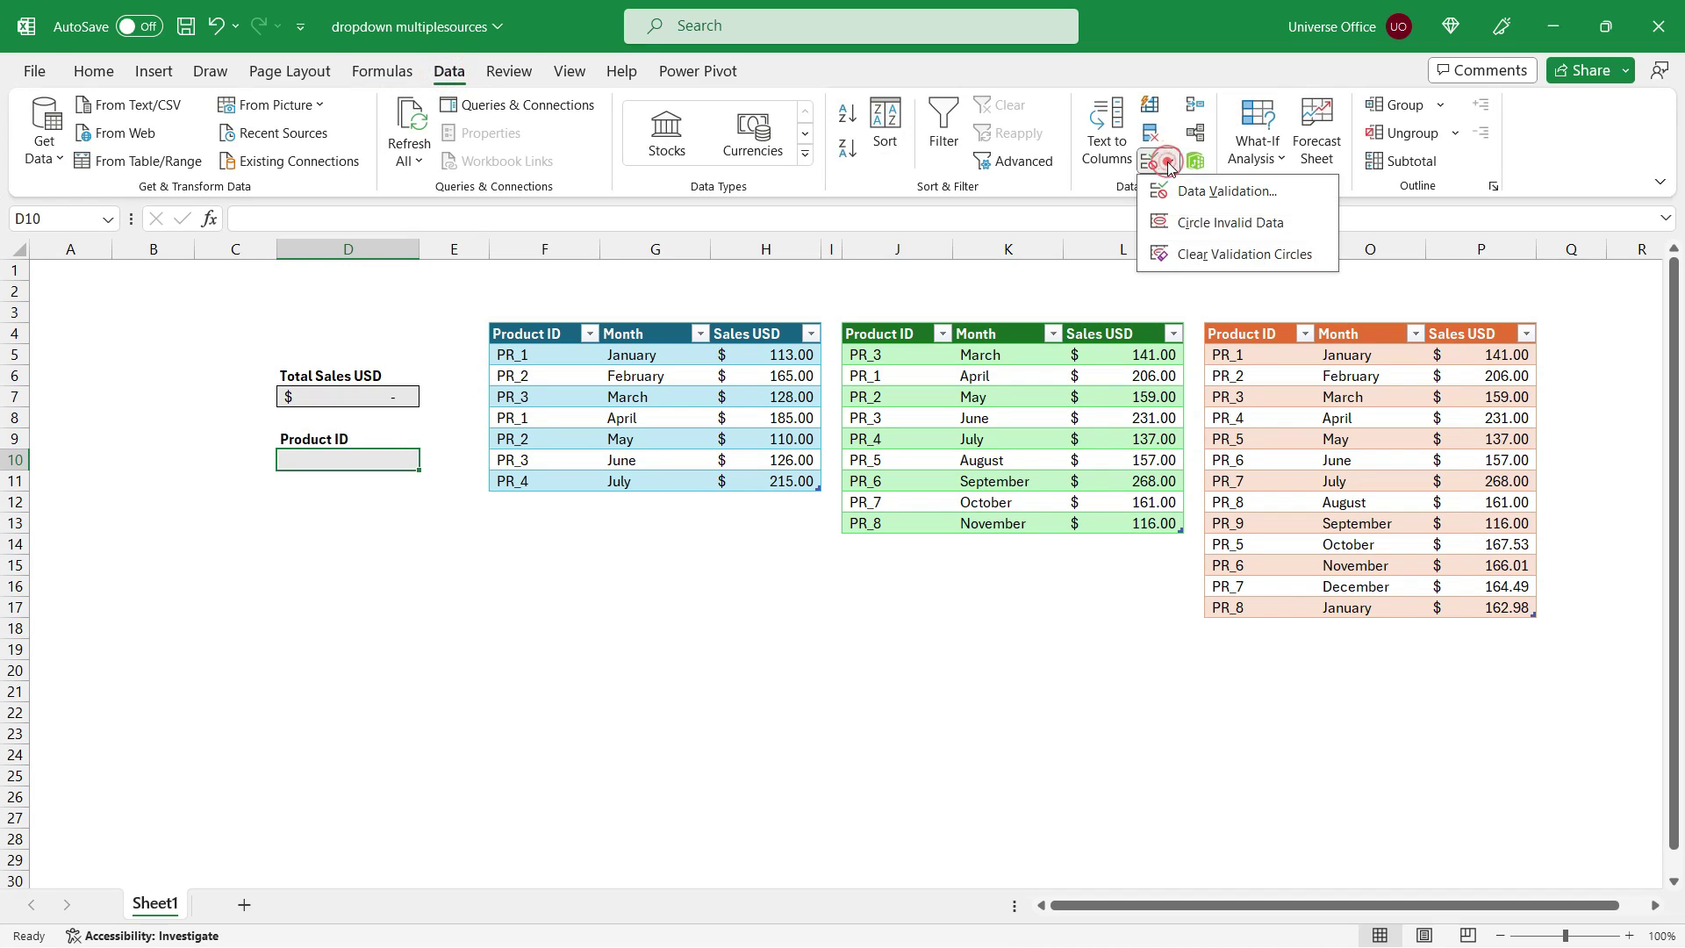
pyautogui.click(1215, 188)
pyautogui.click(617, 567)
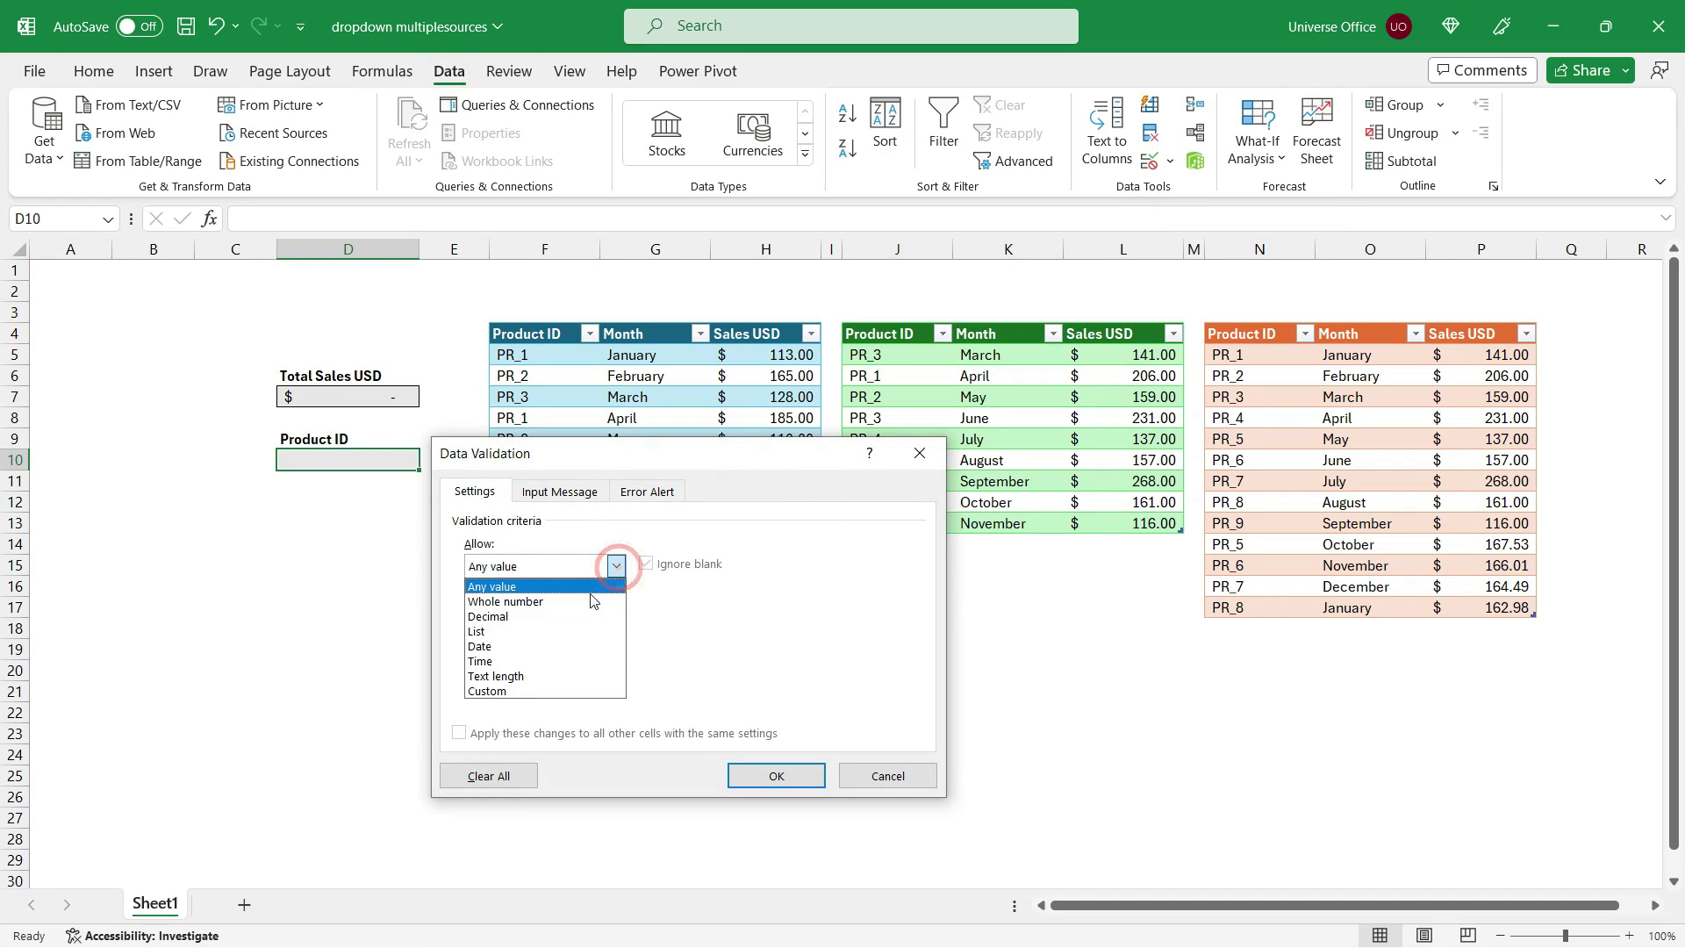
pyautogui.click(491, 631)
pyautogui.click(562, 657)
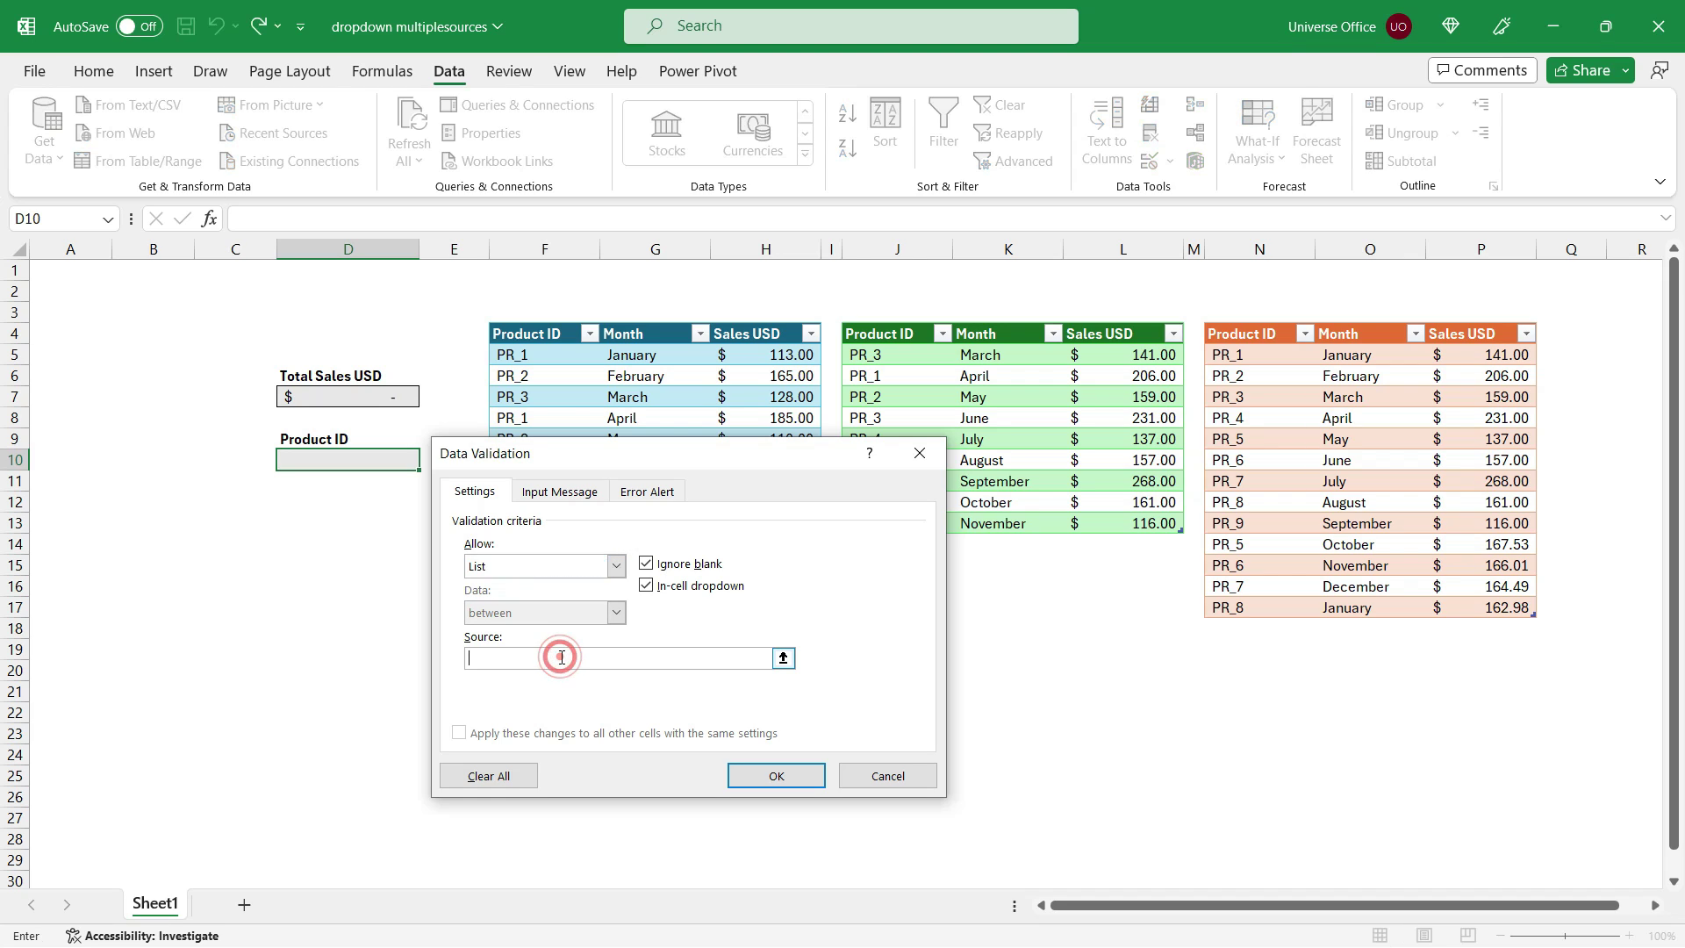
pyautogui.write('=INDIRECT("dynamicprodid')
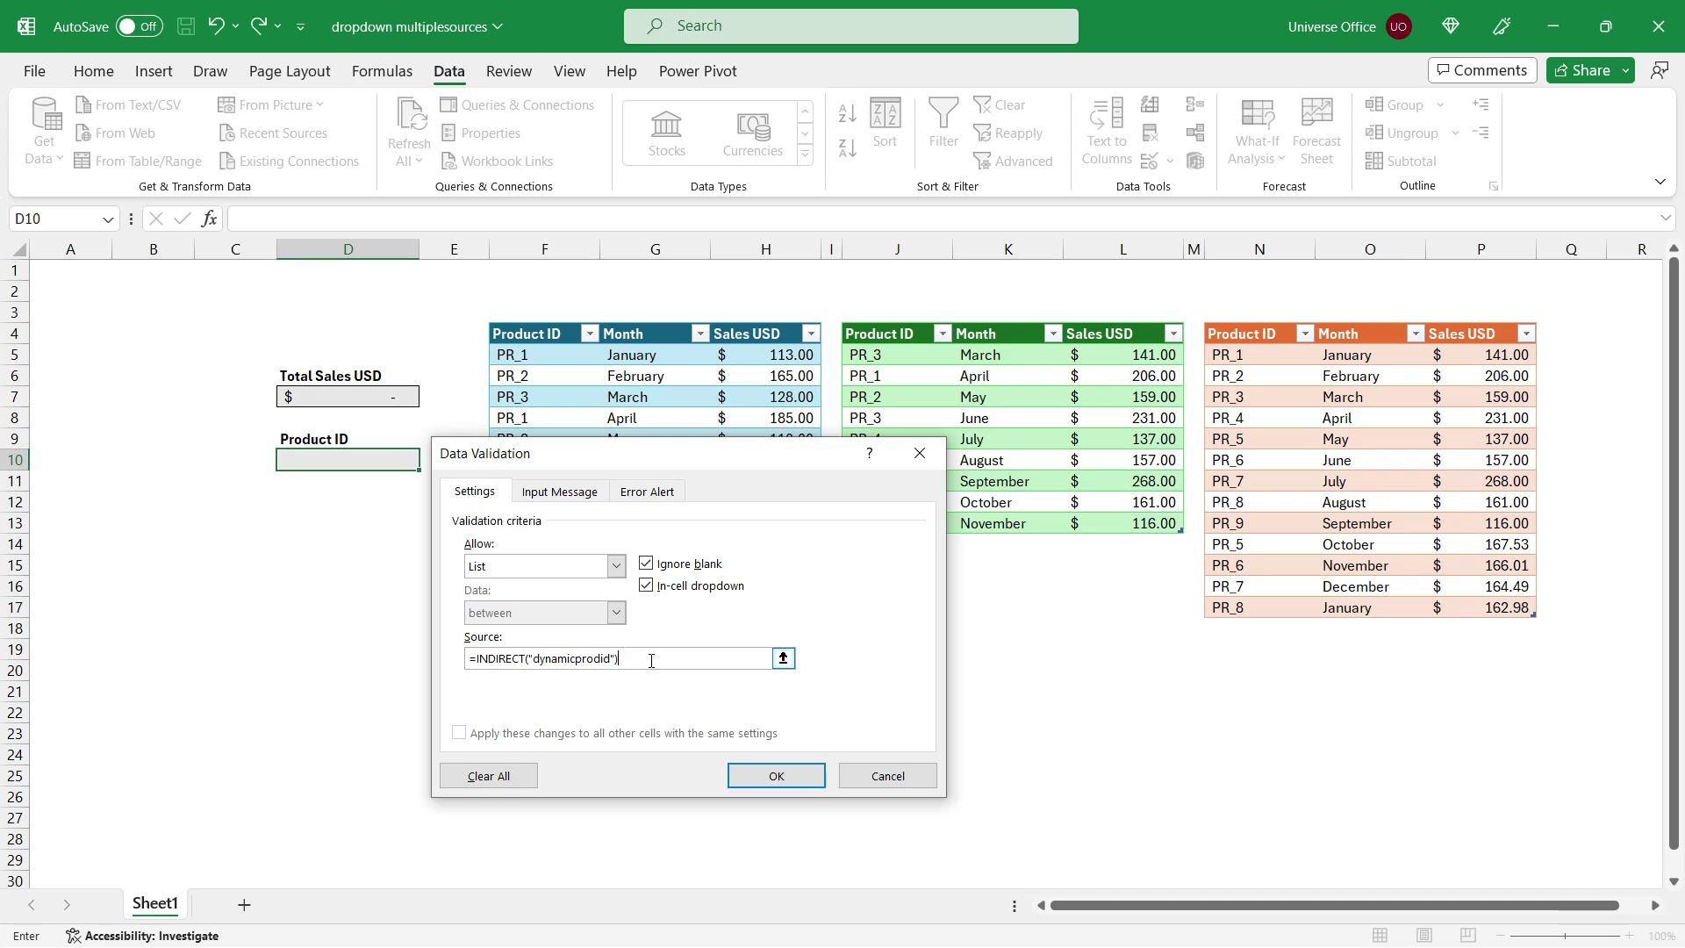
pyautogui.click(765, 776)
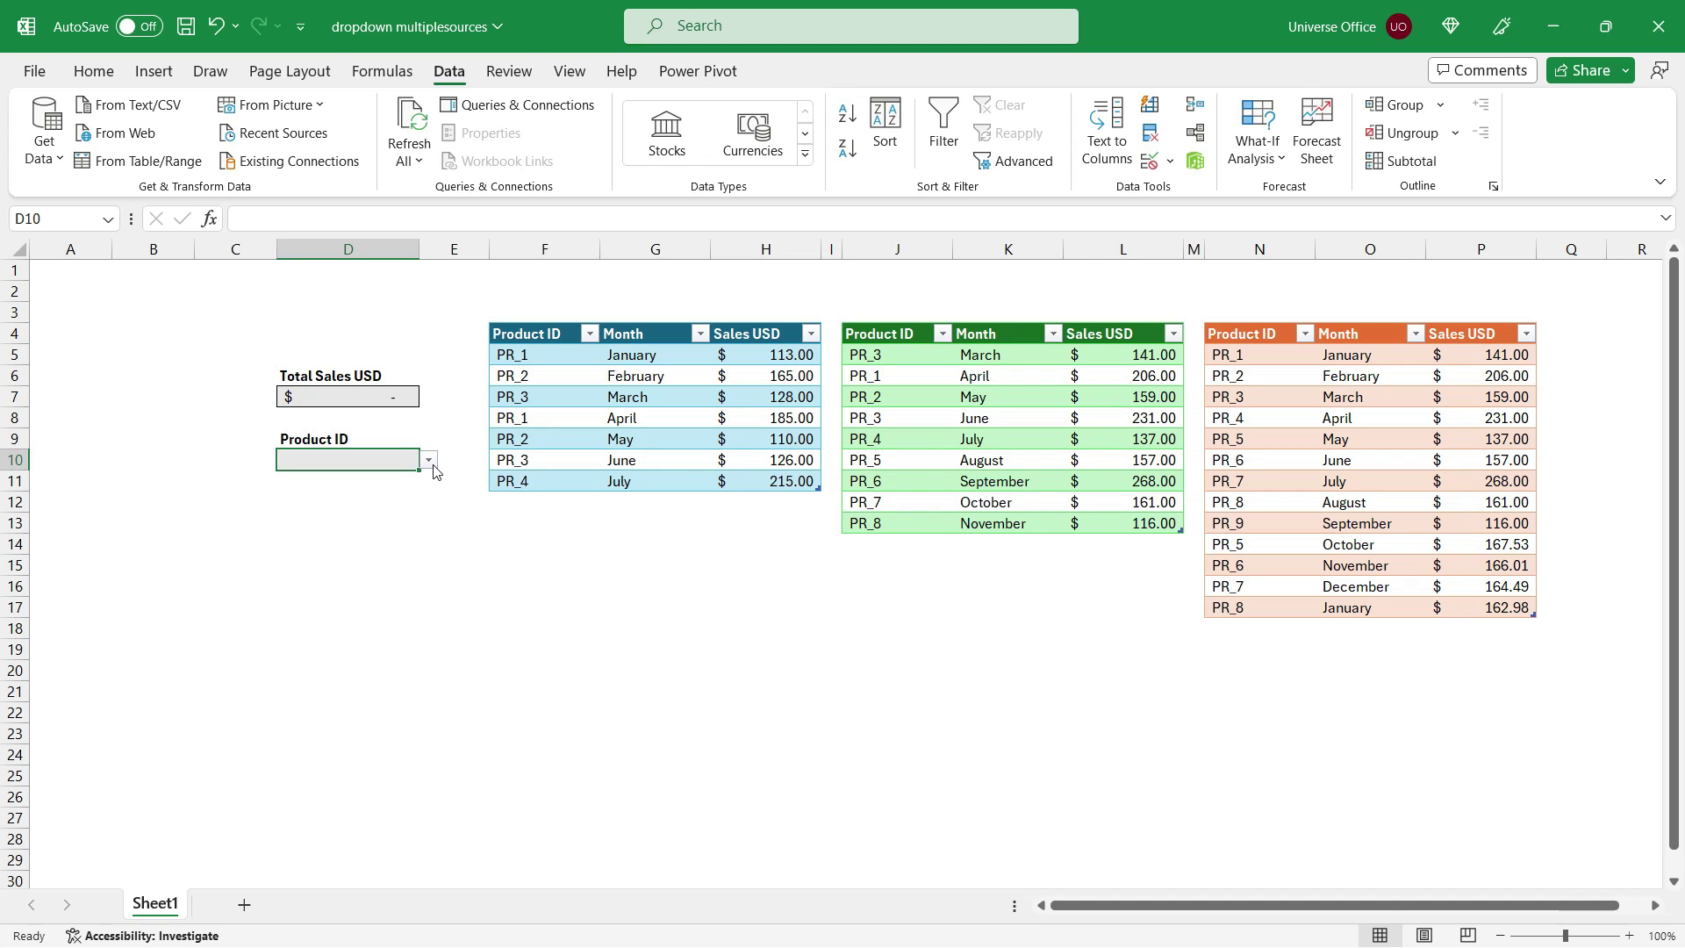
# Test searching the D10 drop-down by typing 'pro', then choose PR_4.
pyautogui.click(429, 463)
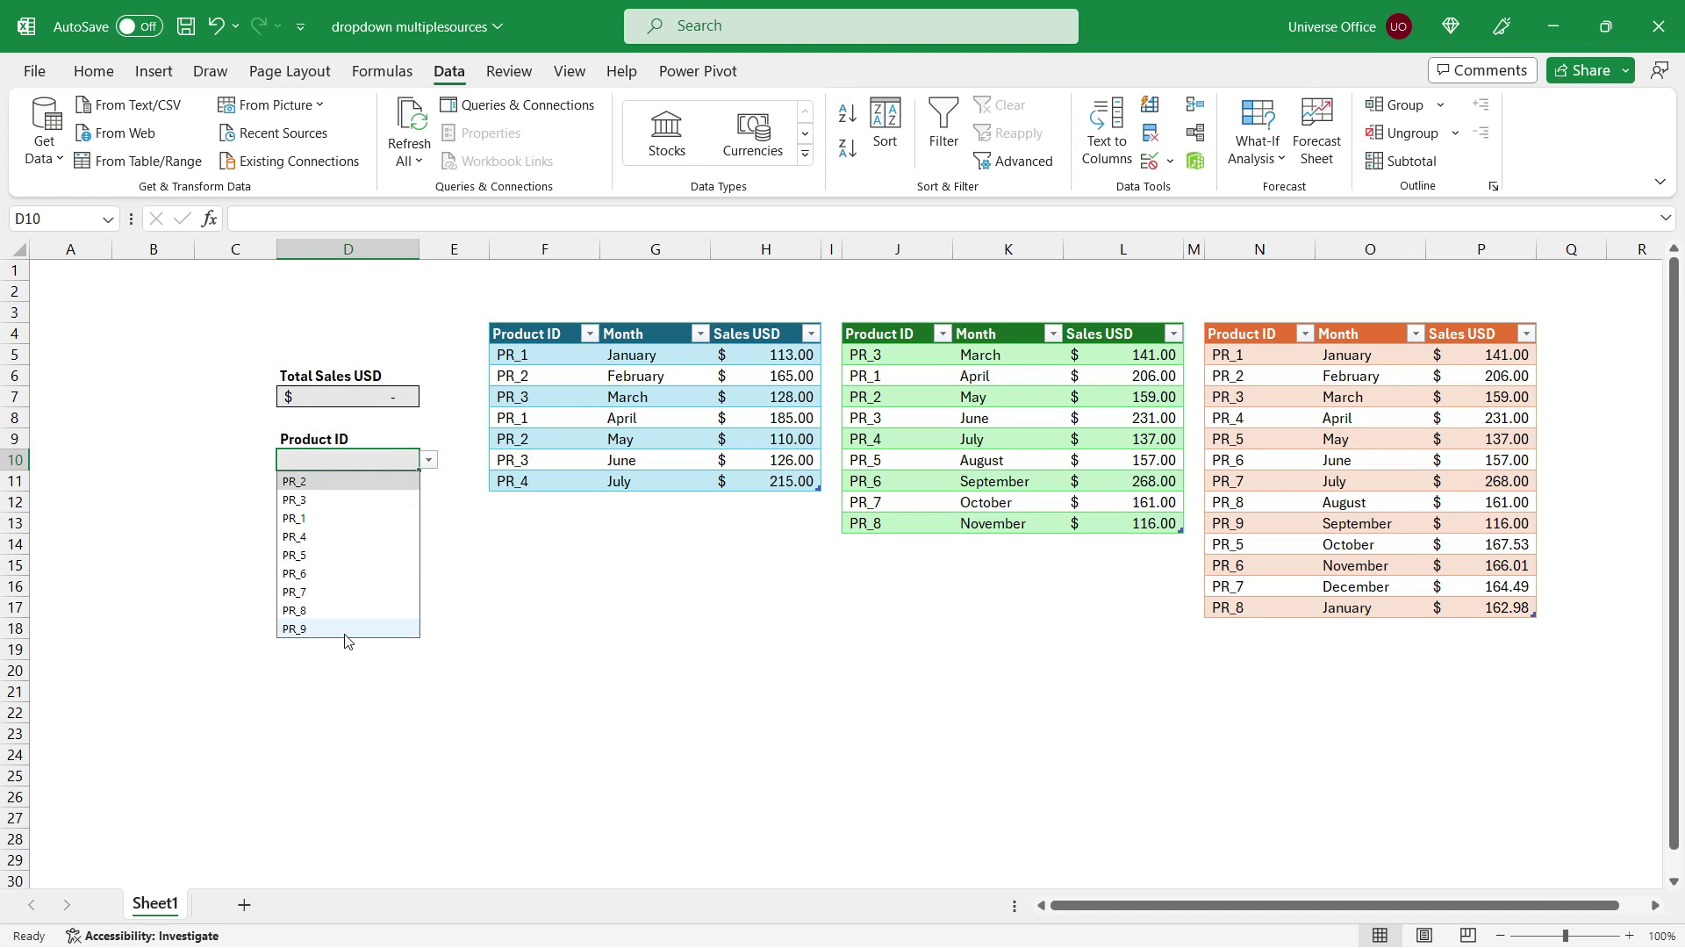
pyautogui.click(374, 456)
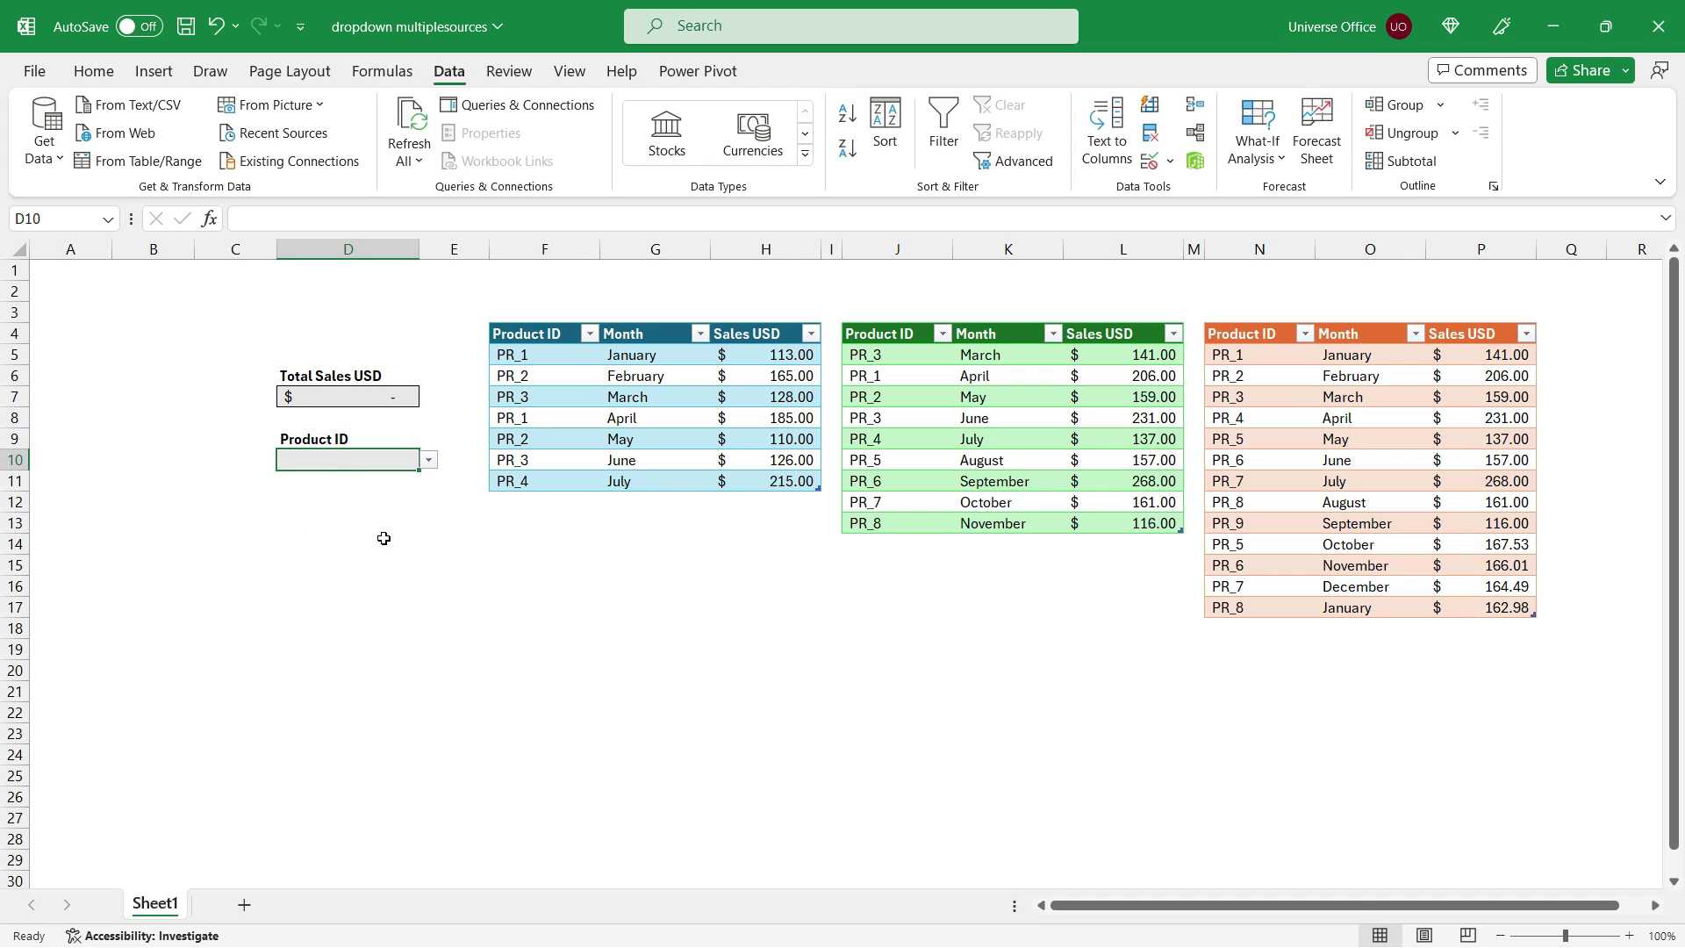
pyautogui.write('pro')
pyautogui.press('BackSpace')
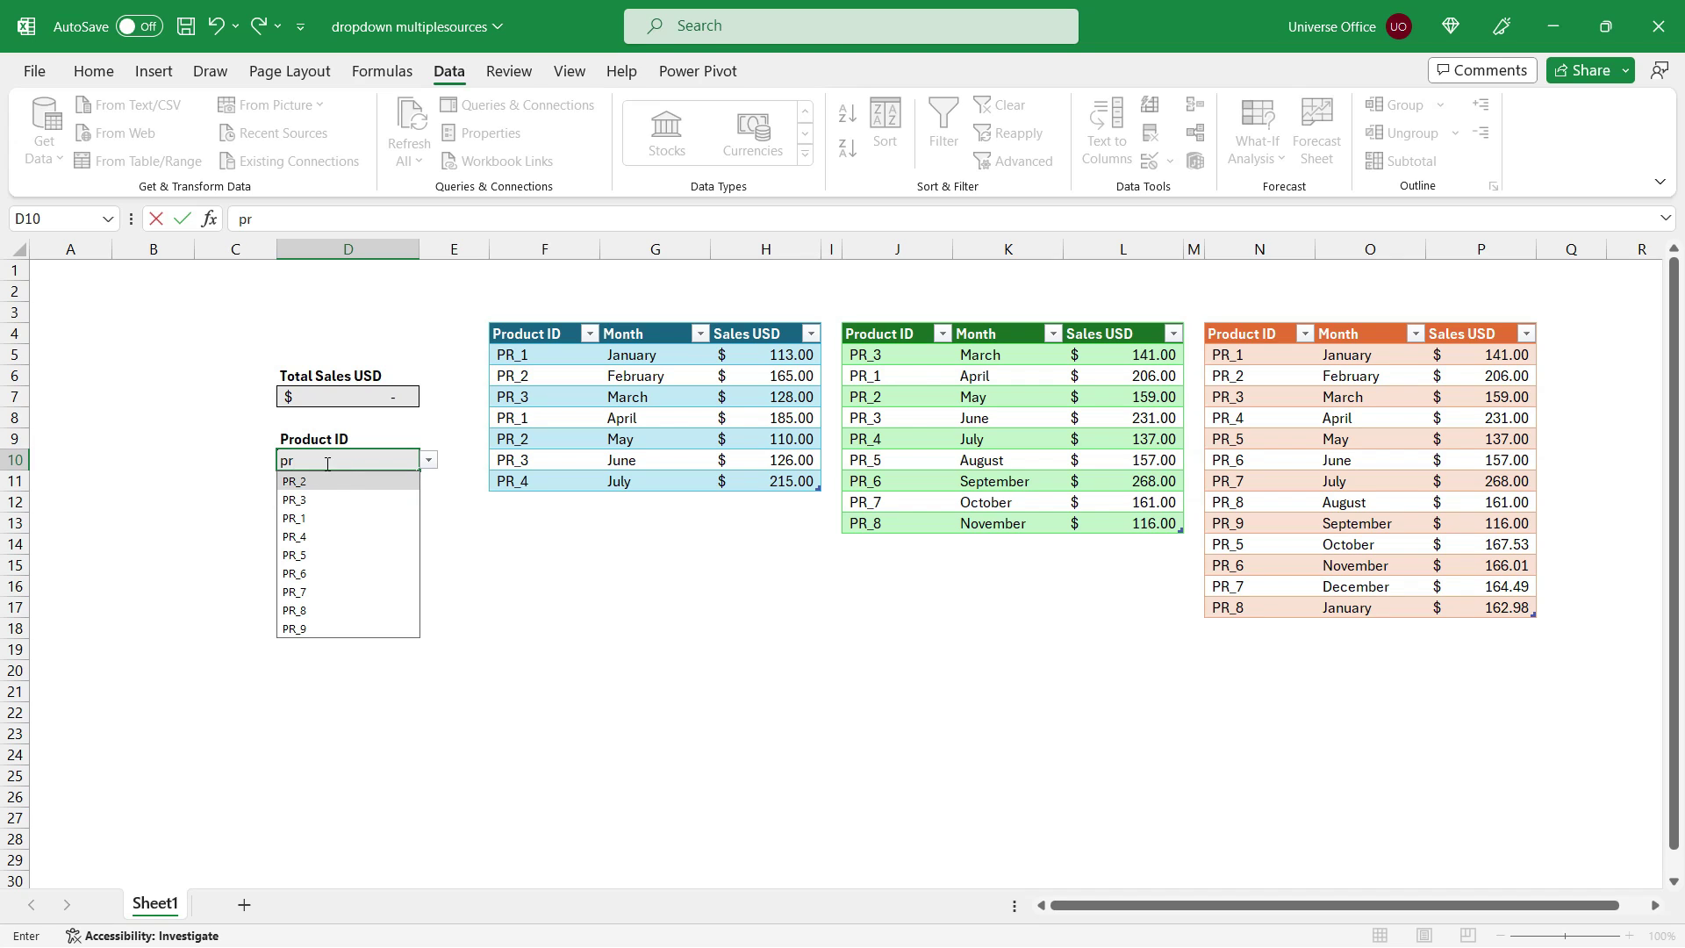
pyautogui.click(319, 545)
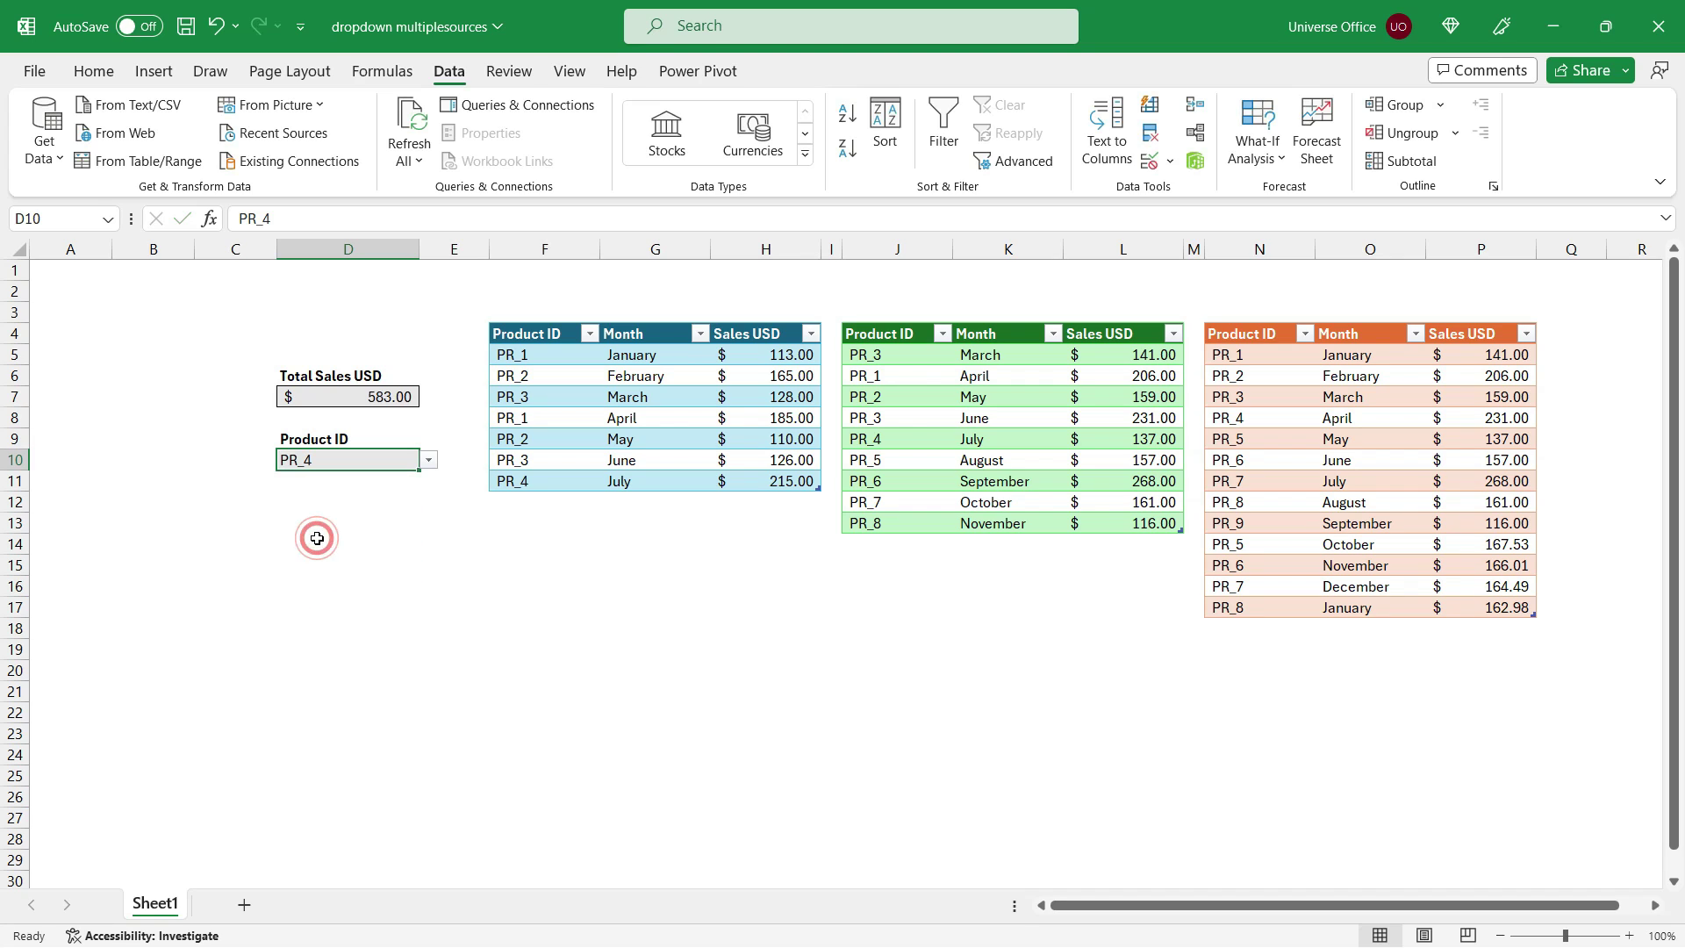
# Switch the Product ID to PR_8, then PR_3, giving a $785.00 total.
pyautogui.click(428, 459)
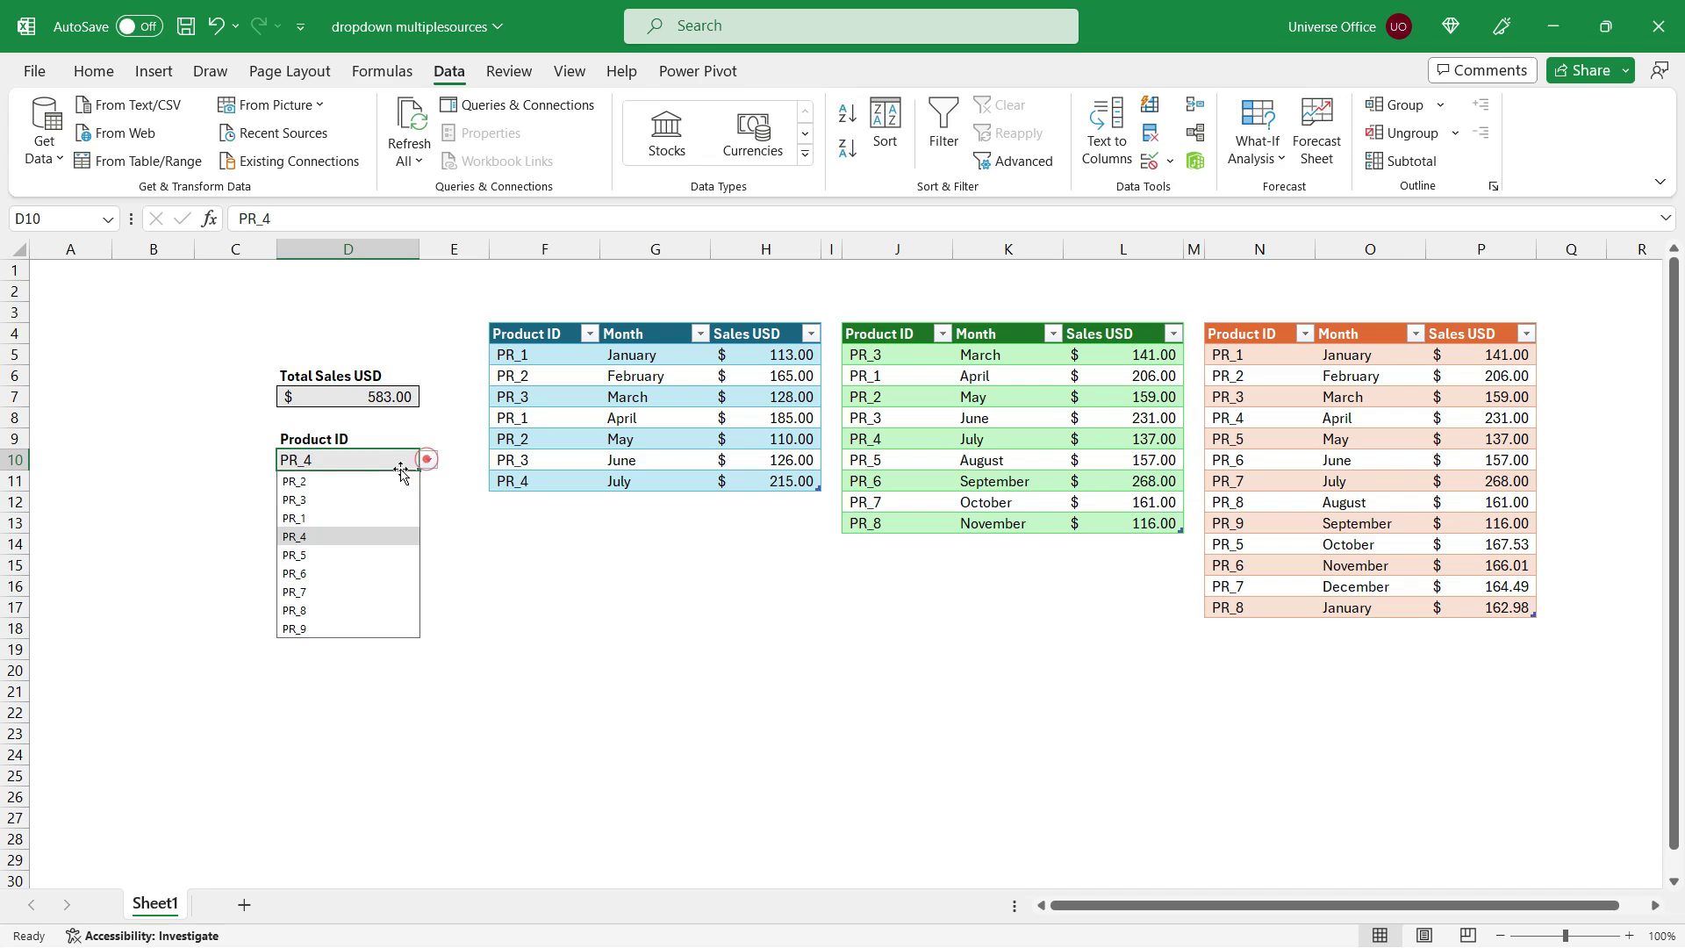
pyautogui.click(339, 611)
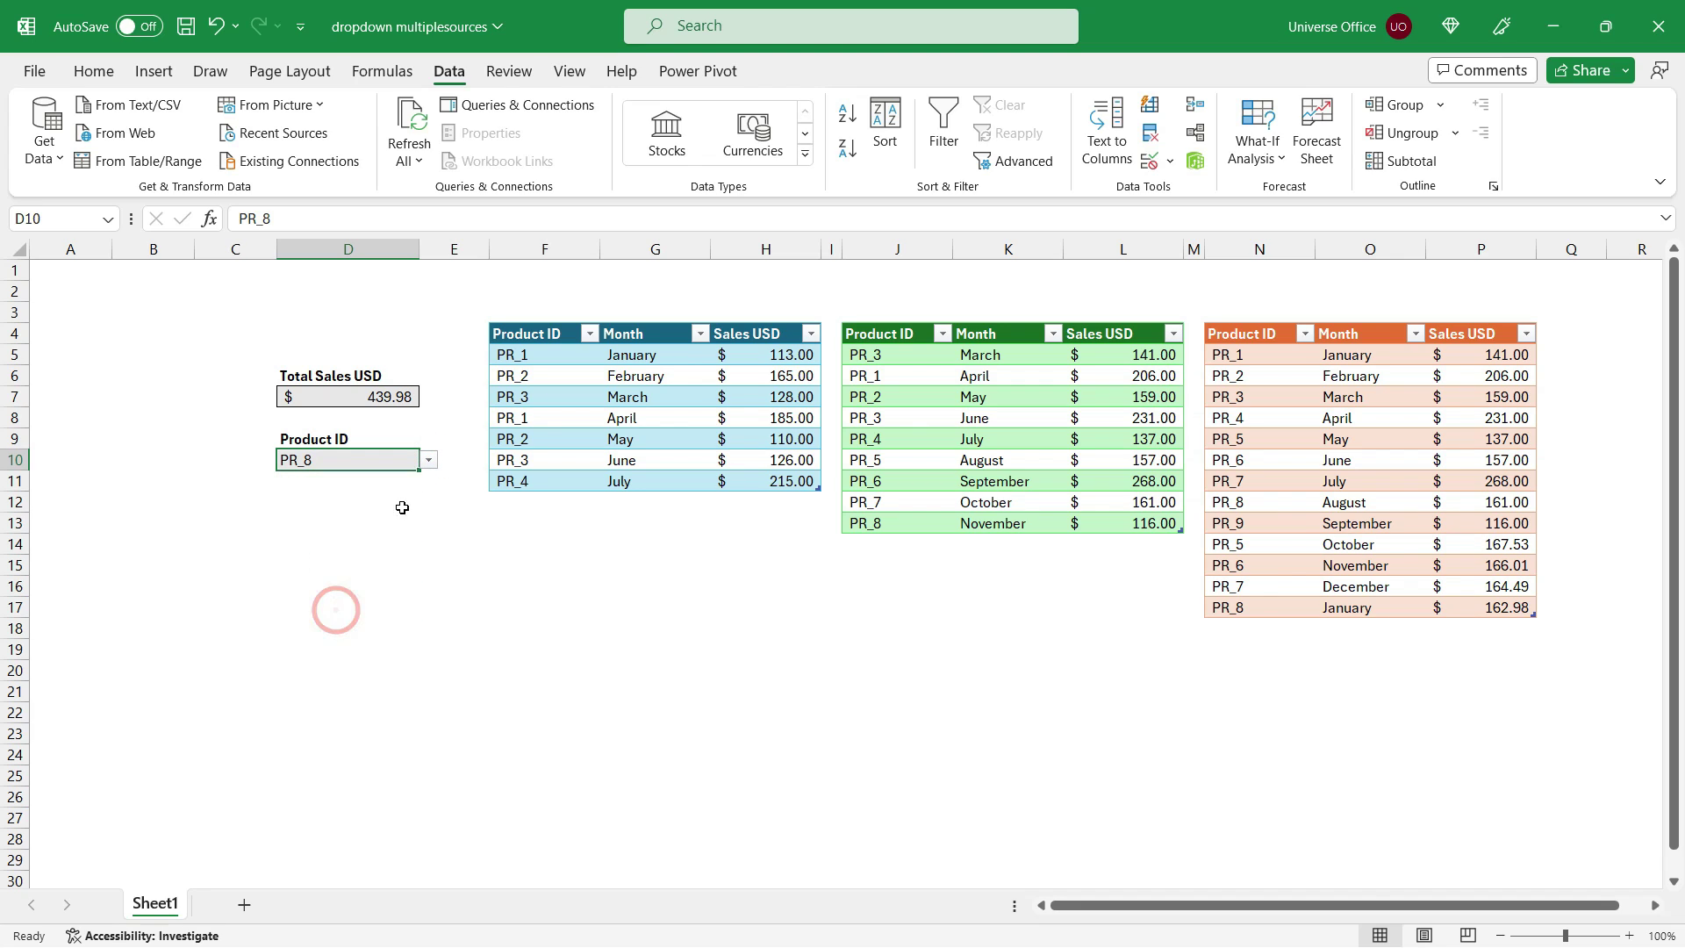
pyautogui.click(427, 461)
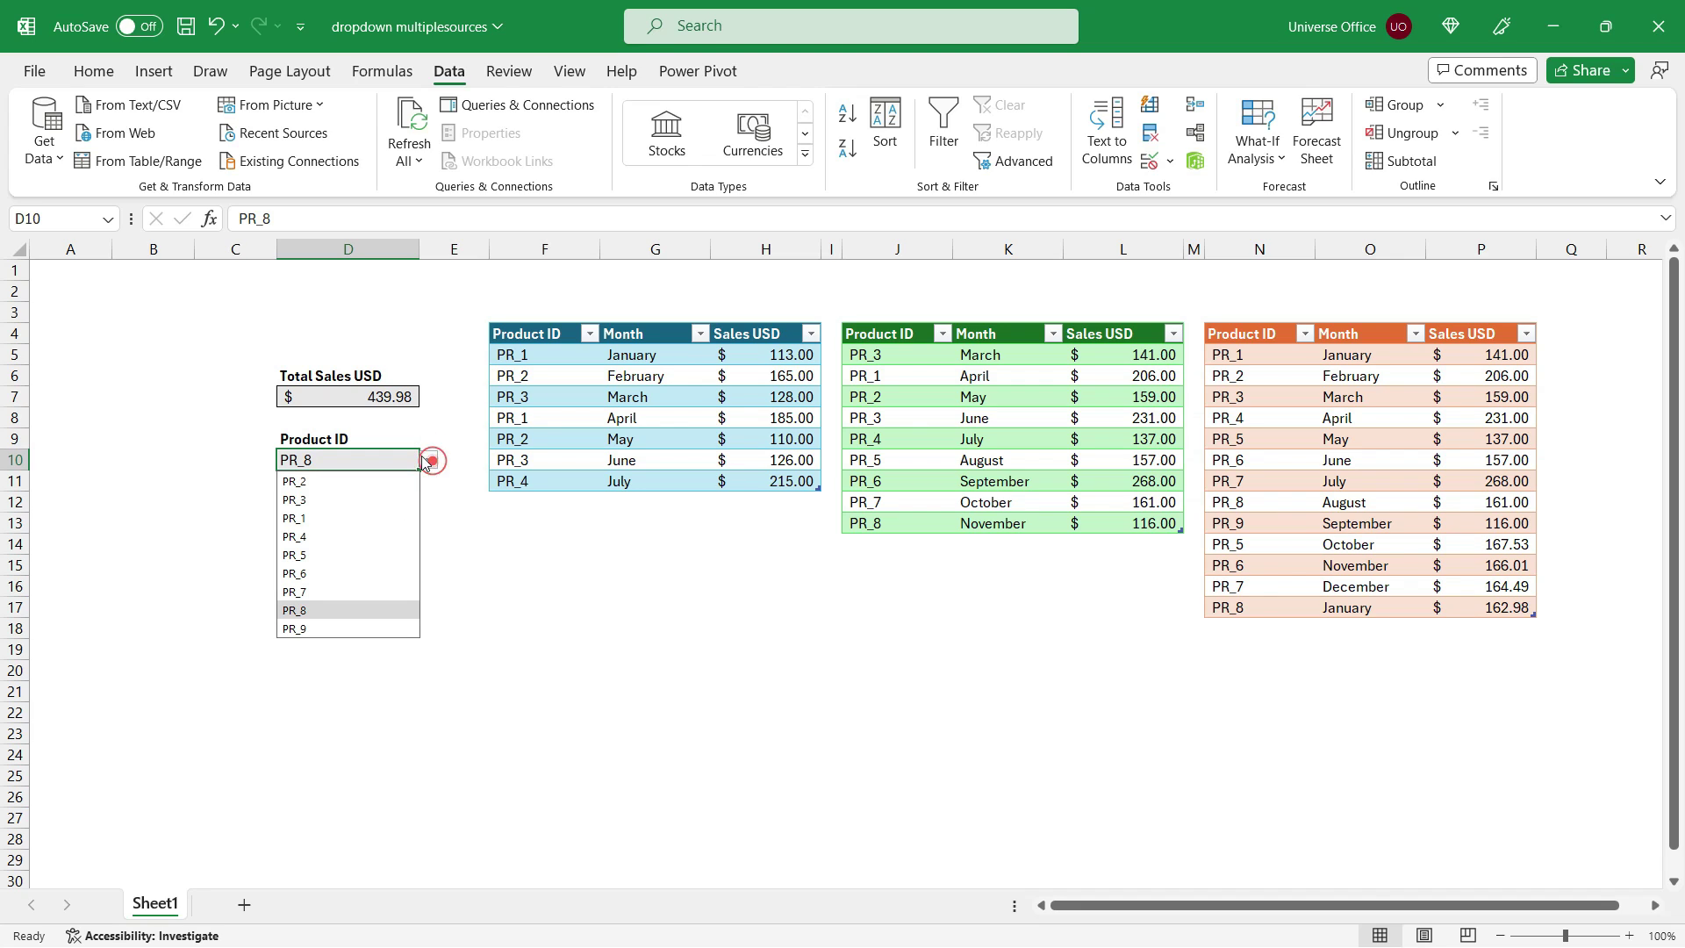
pyautogui.click(383, 499)
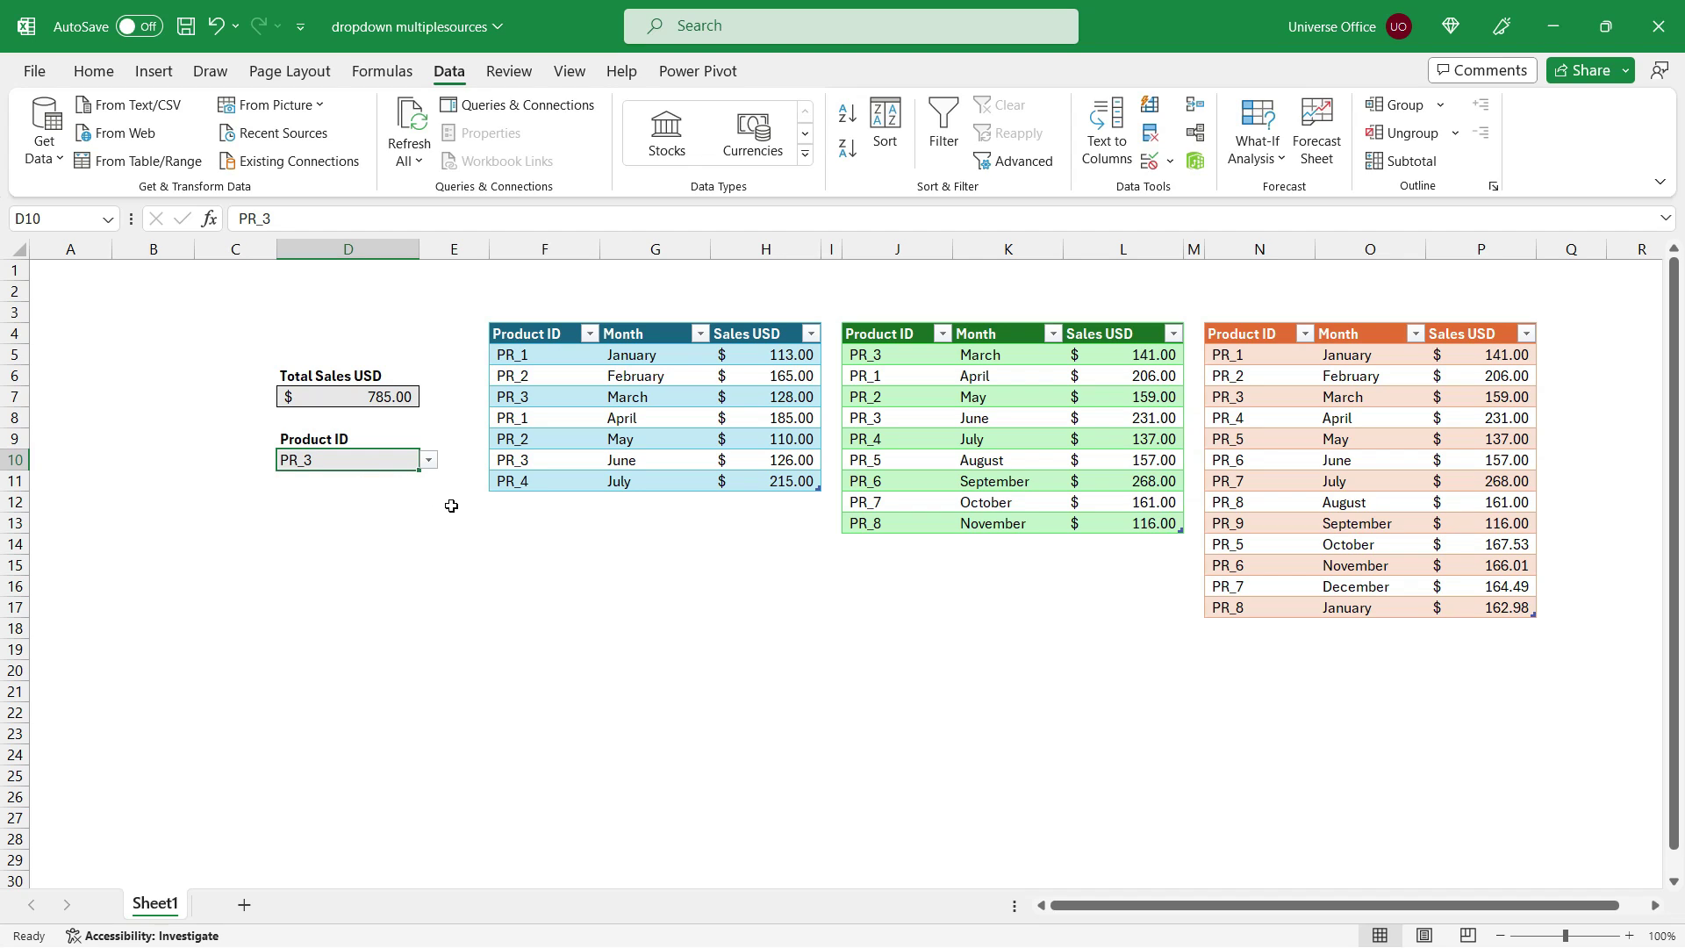
# Add a Table1 row with Product ID test product, Month april and Sales 12.
pyautogui.click(516, 502)
pyautogui.write('test')
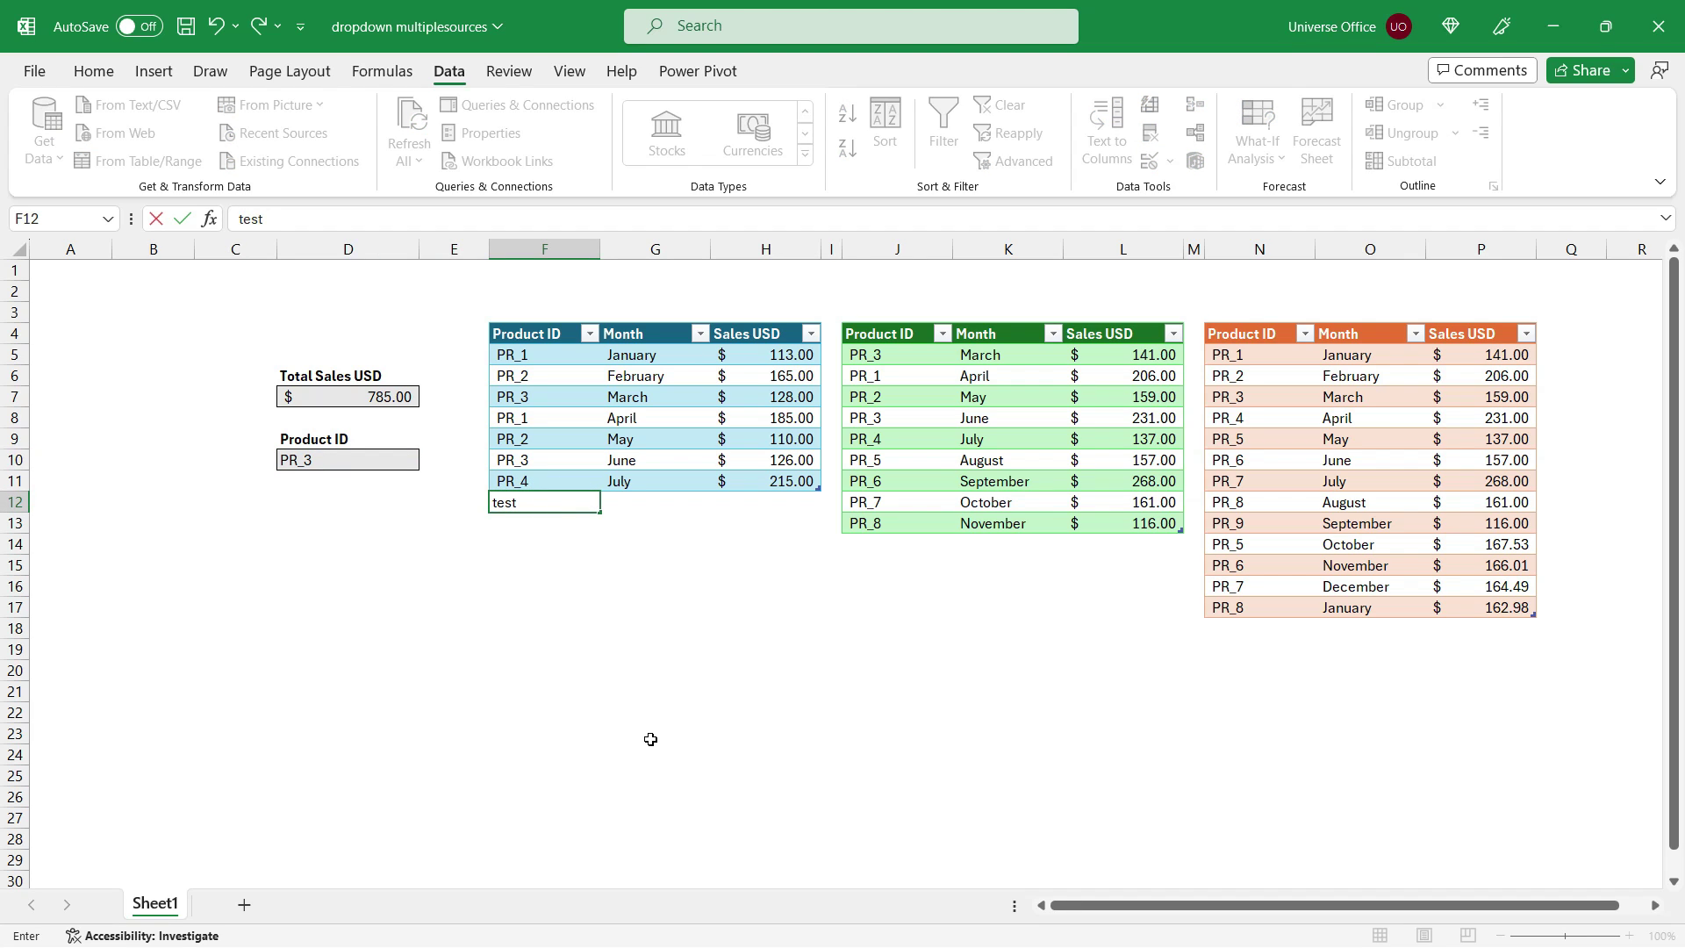
pyautogui.write(' product')
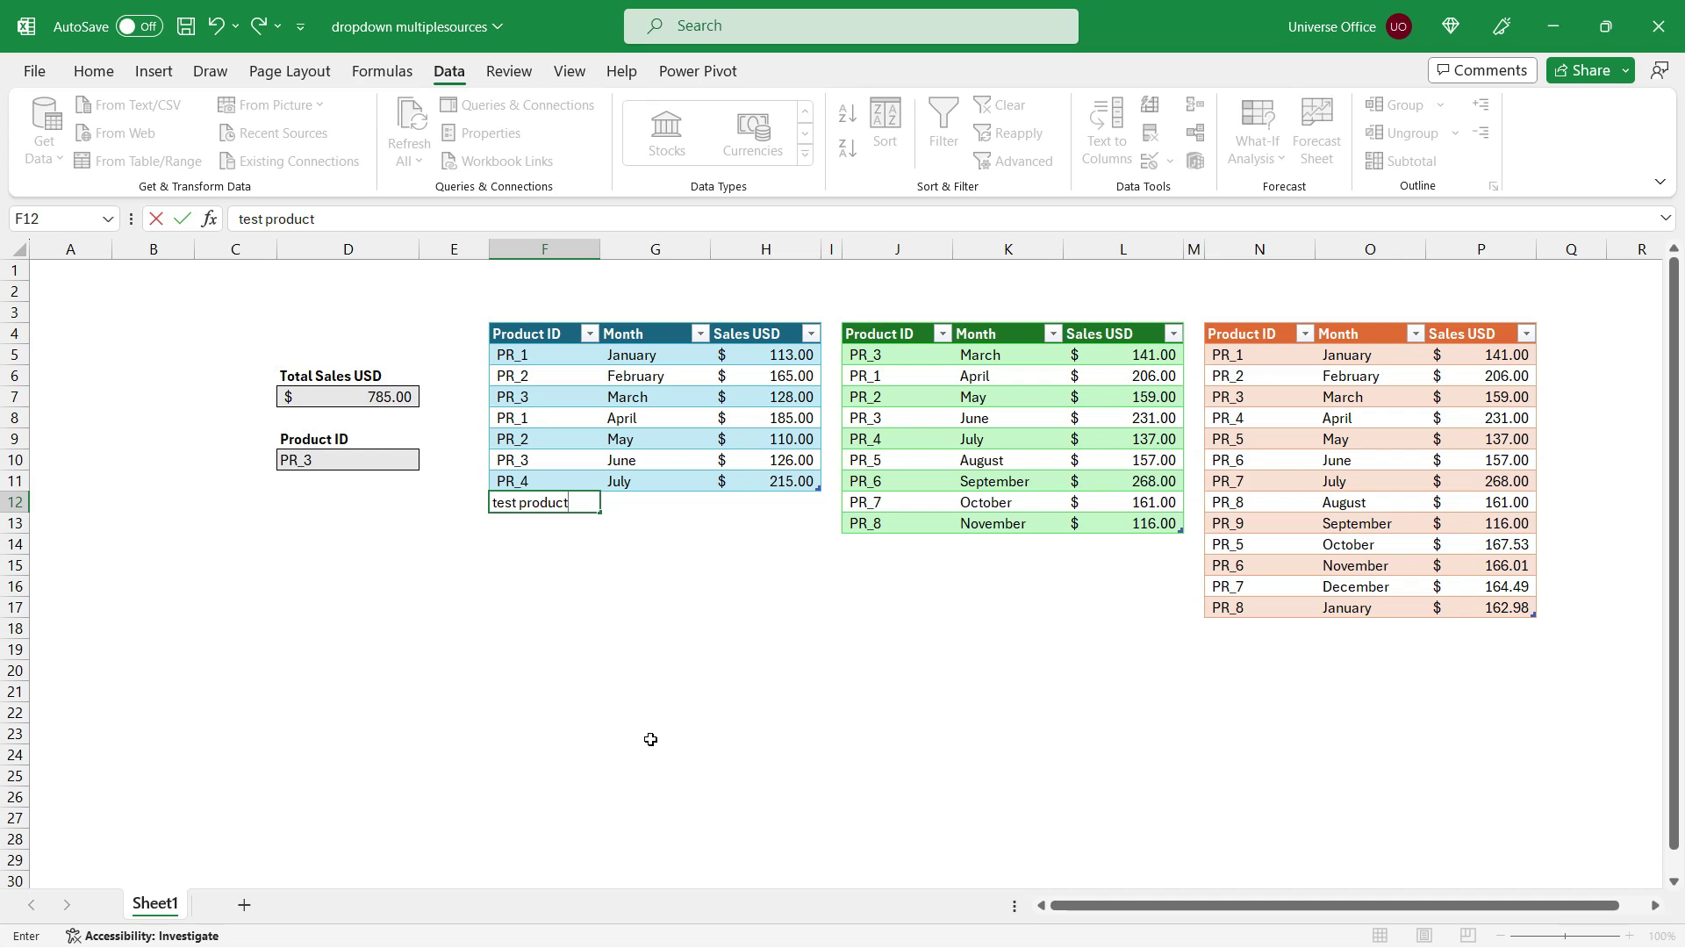
pyautogui.press('Return')
pyautogui.click(676, 505)
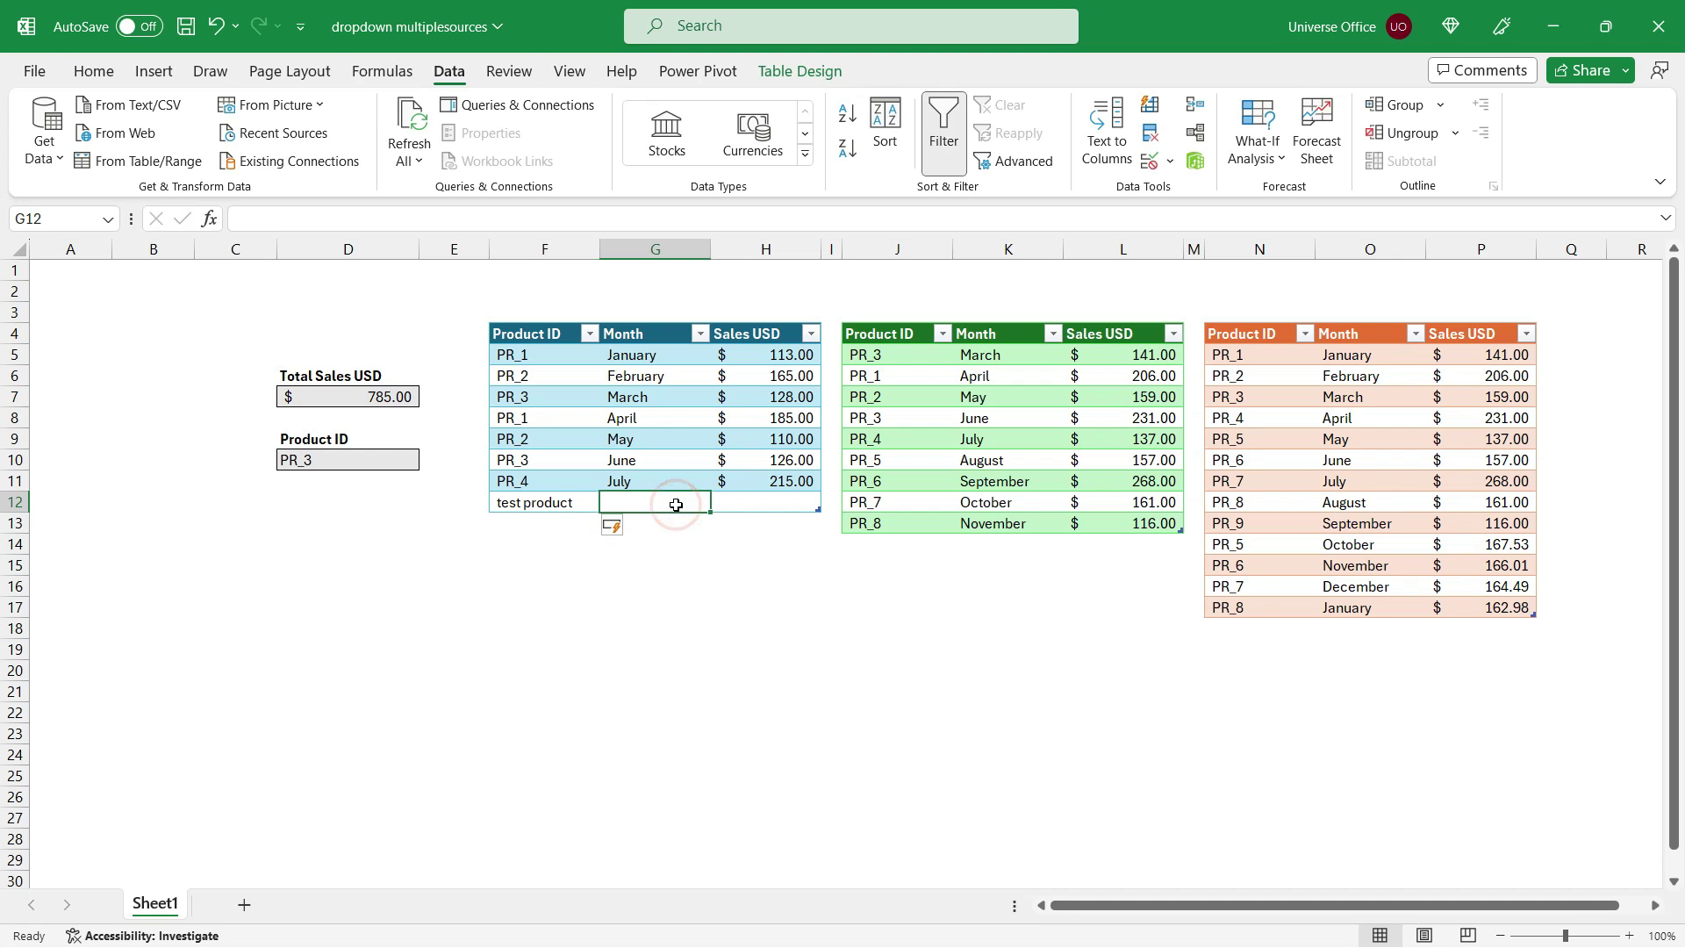
pyautogui.write('april')
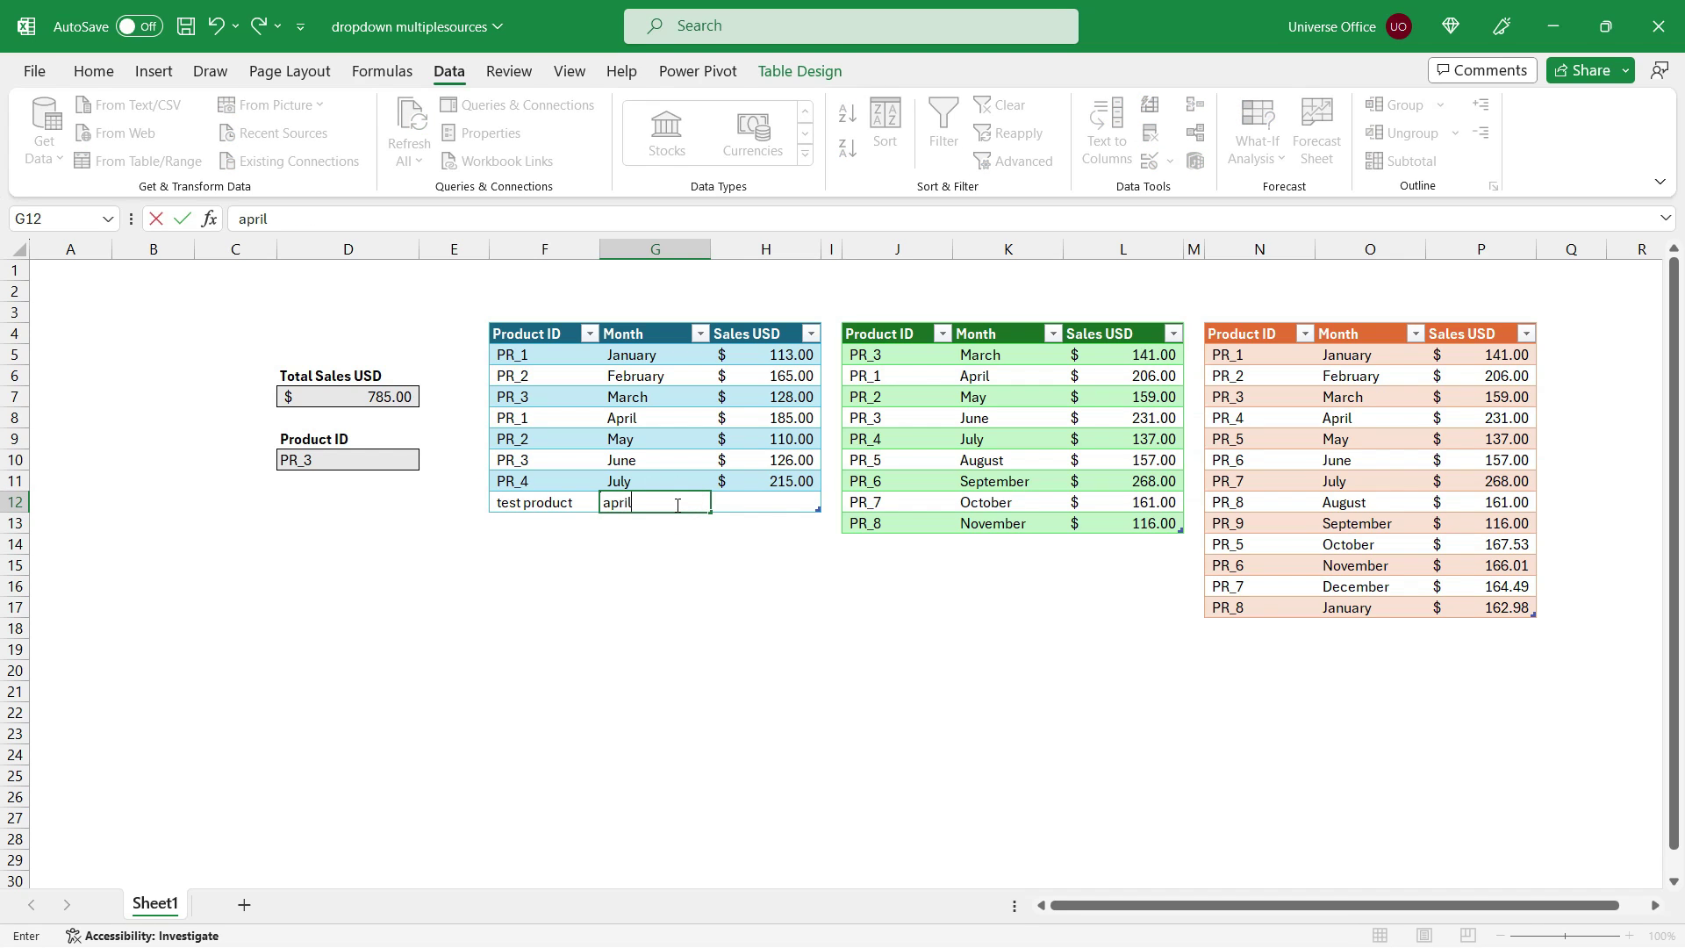
pyautogui.press('Tab')
pyautogui.write('12')
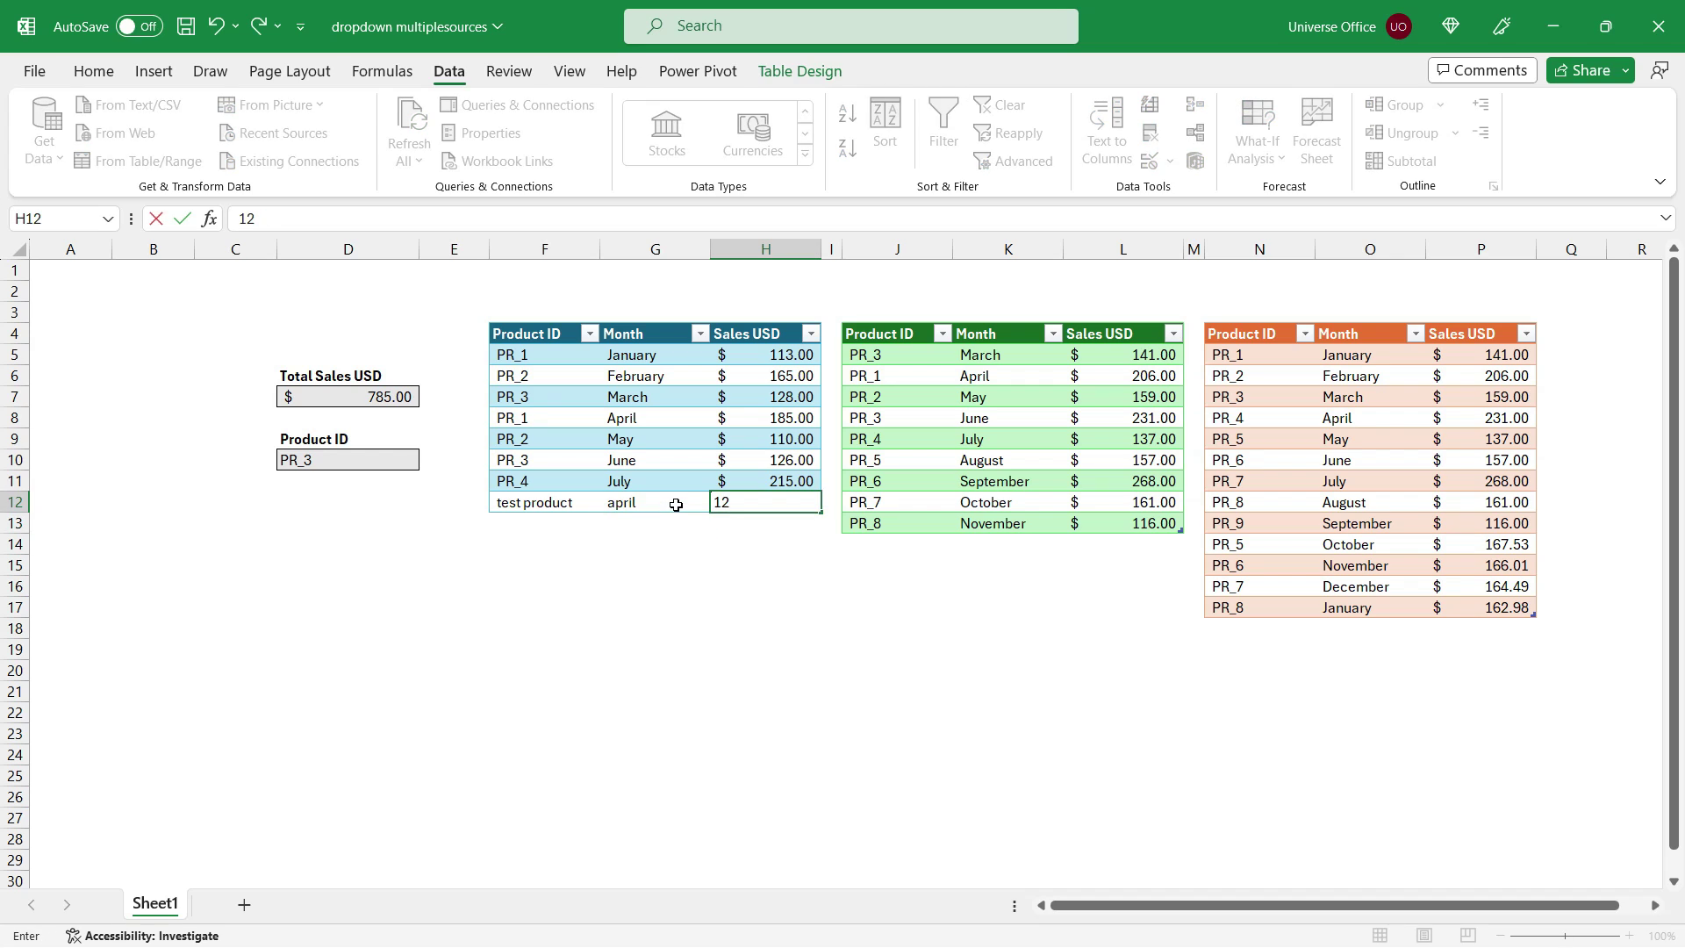
pyautogui.press('Return')
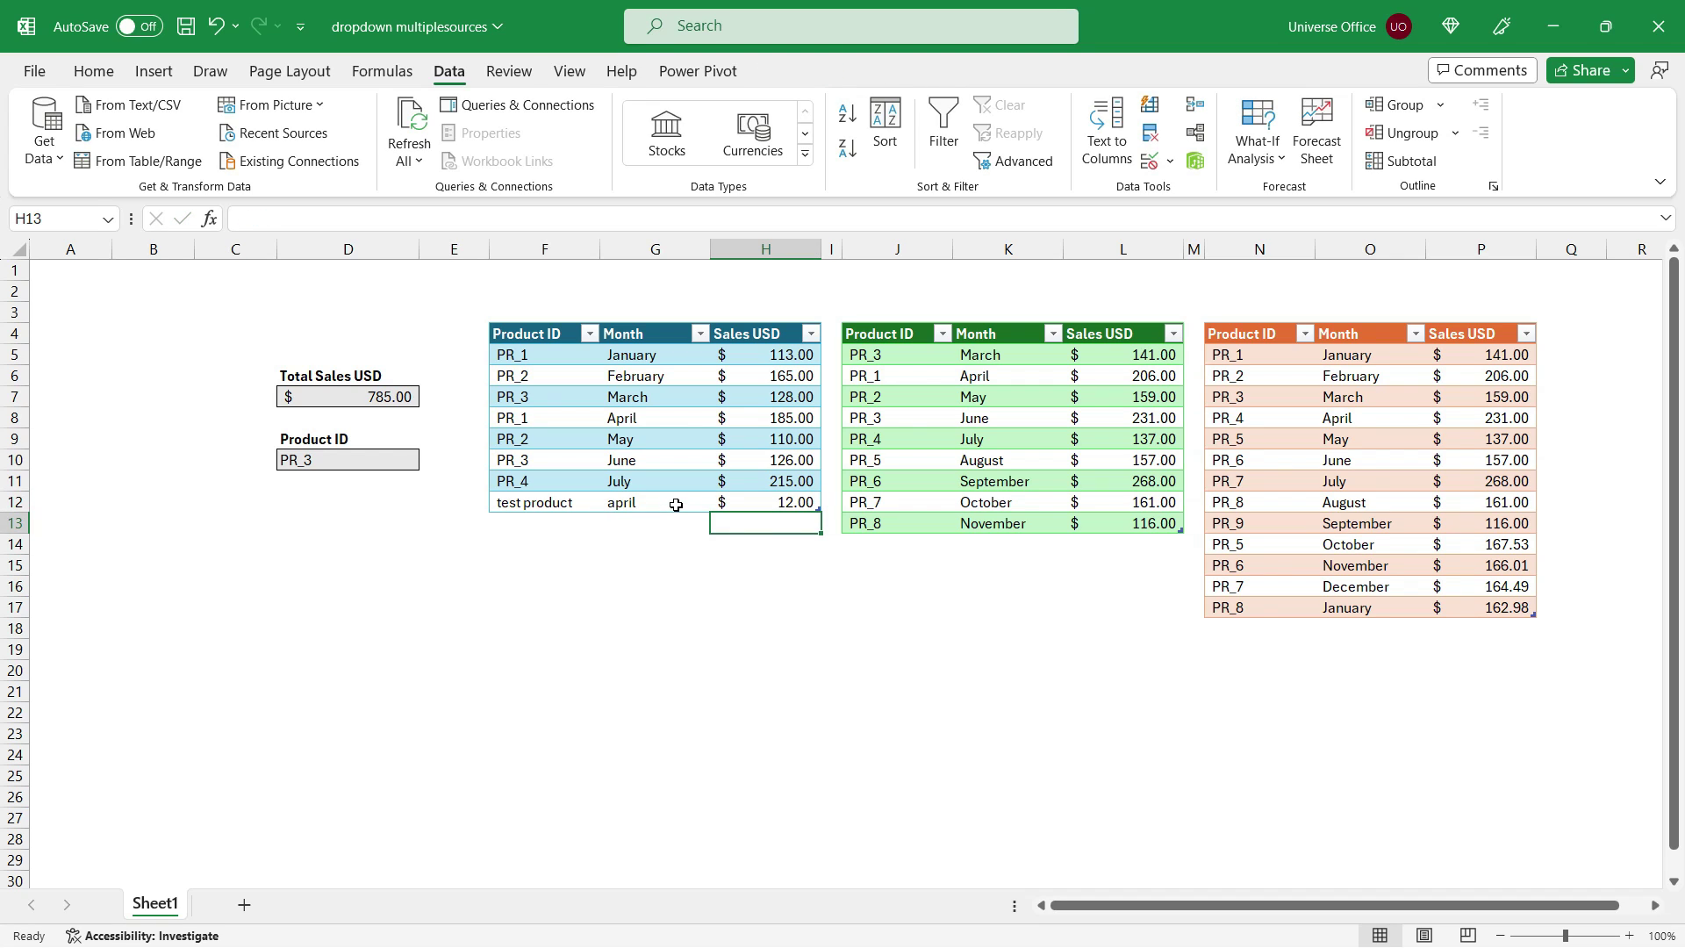
# Choose test product in the D10 drop-down, showing a $12.00 total.
pyautogui.click(396, 460)
pyautogui.click(428, 461)
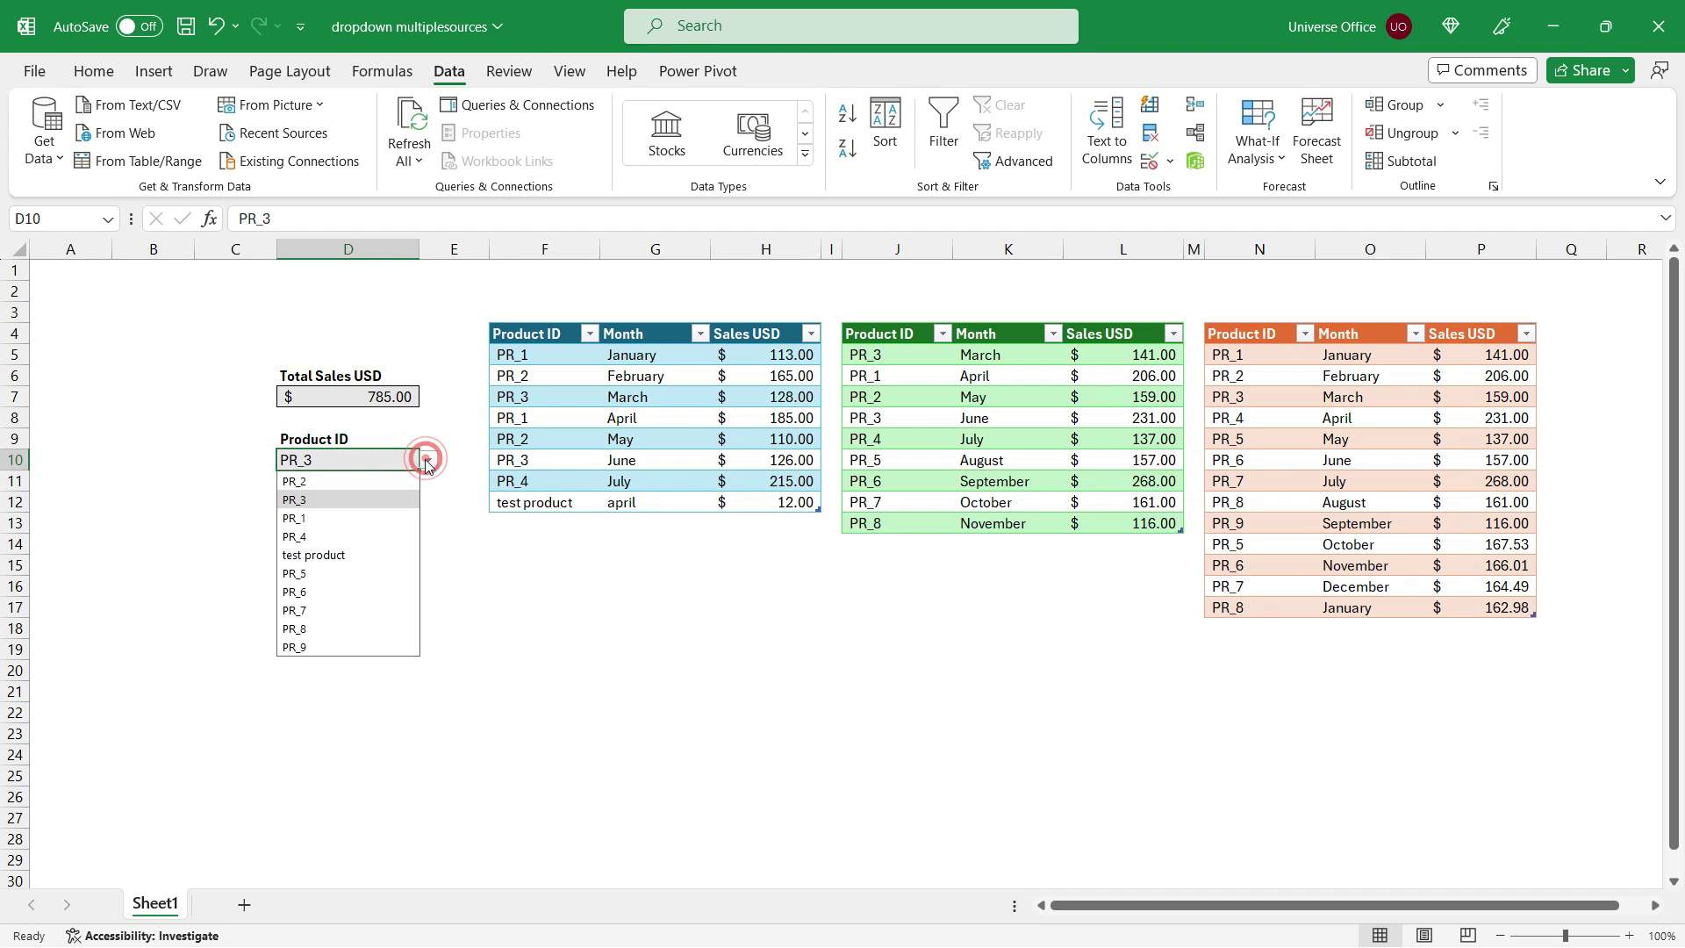
pyautogui.click(330, 556)
pyautogui.rightClick(167, 904)
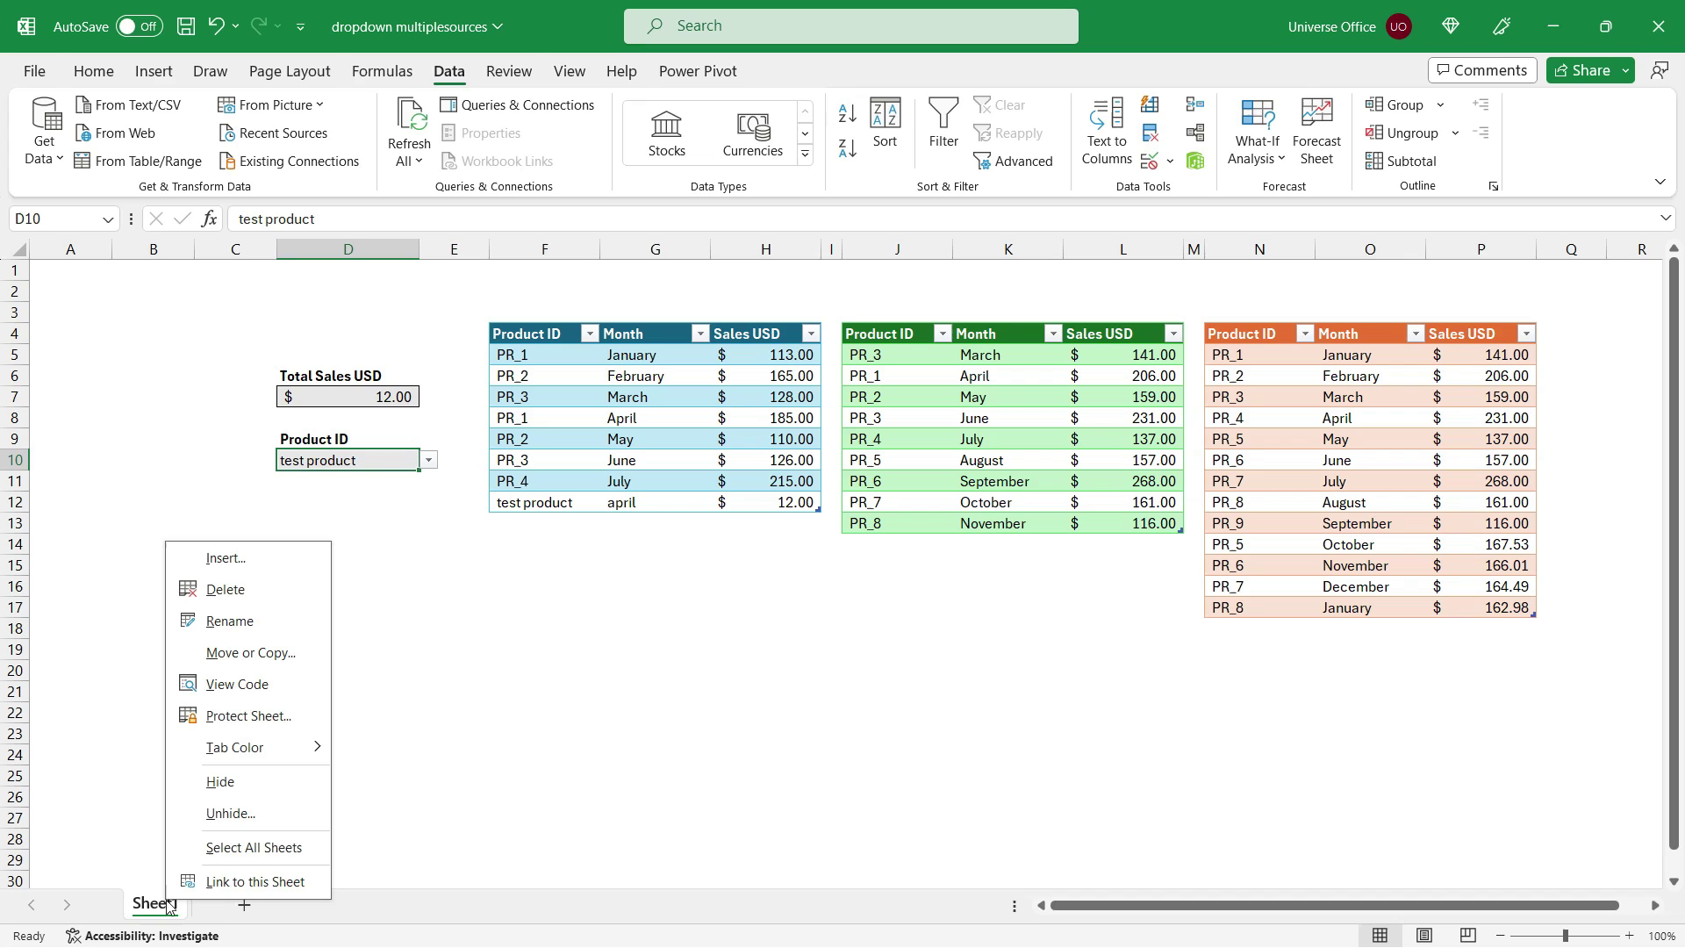
# Unhide Sheet3 and go to its VSTACK formula in A1.
pyautogui.click(214, 817)
pyautogui.click(236, 893)
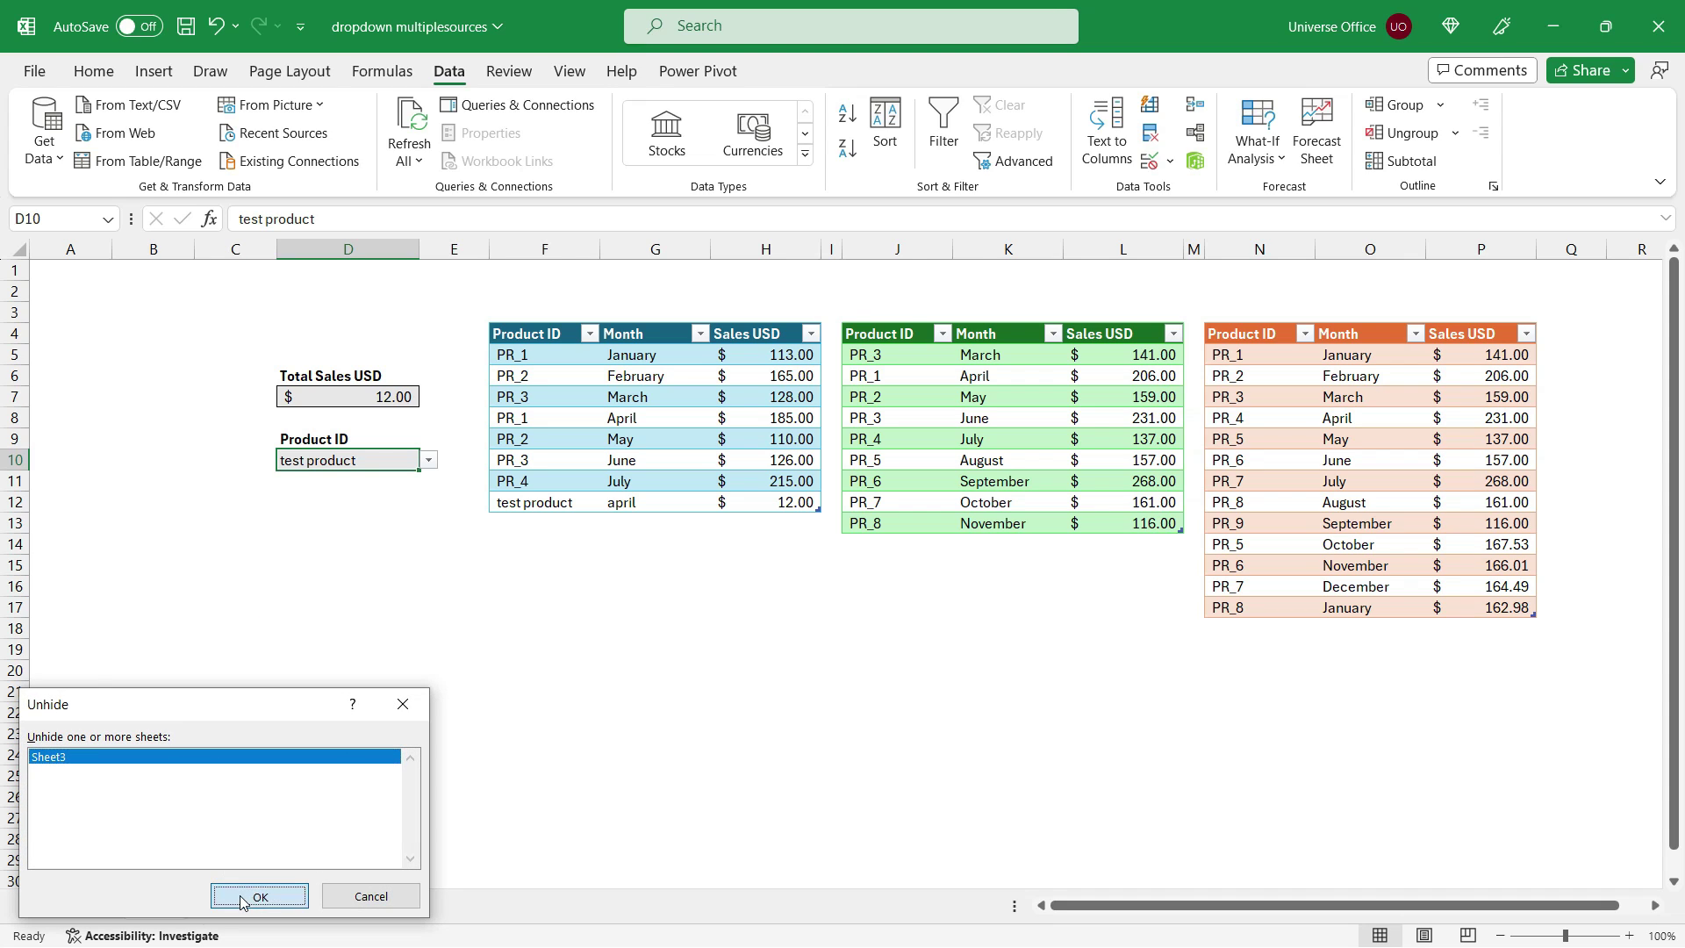
pyautogui.click(83, 271)
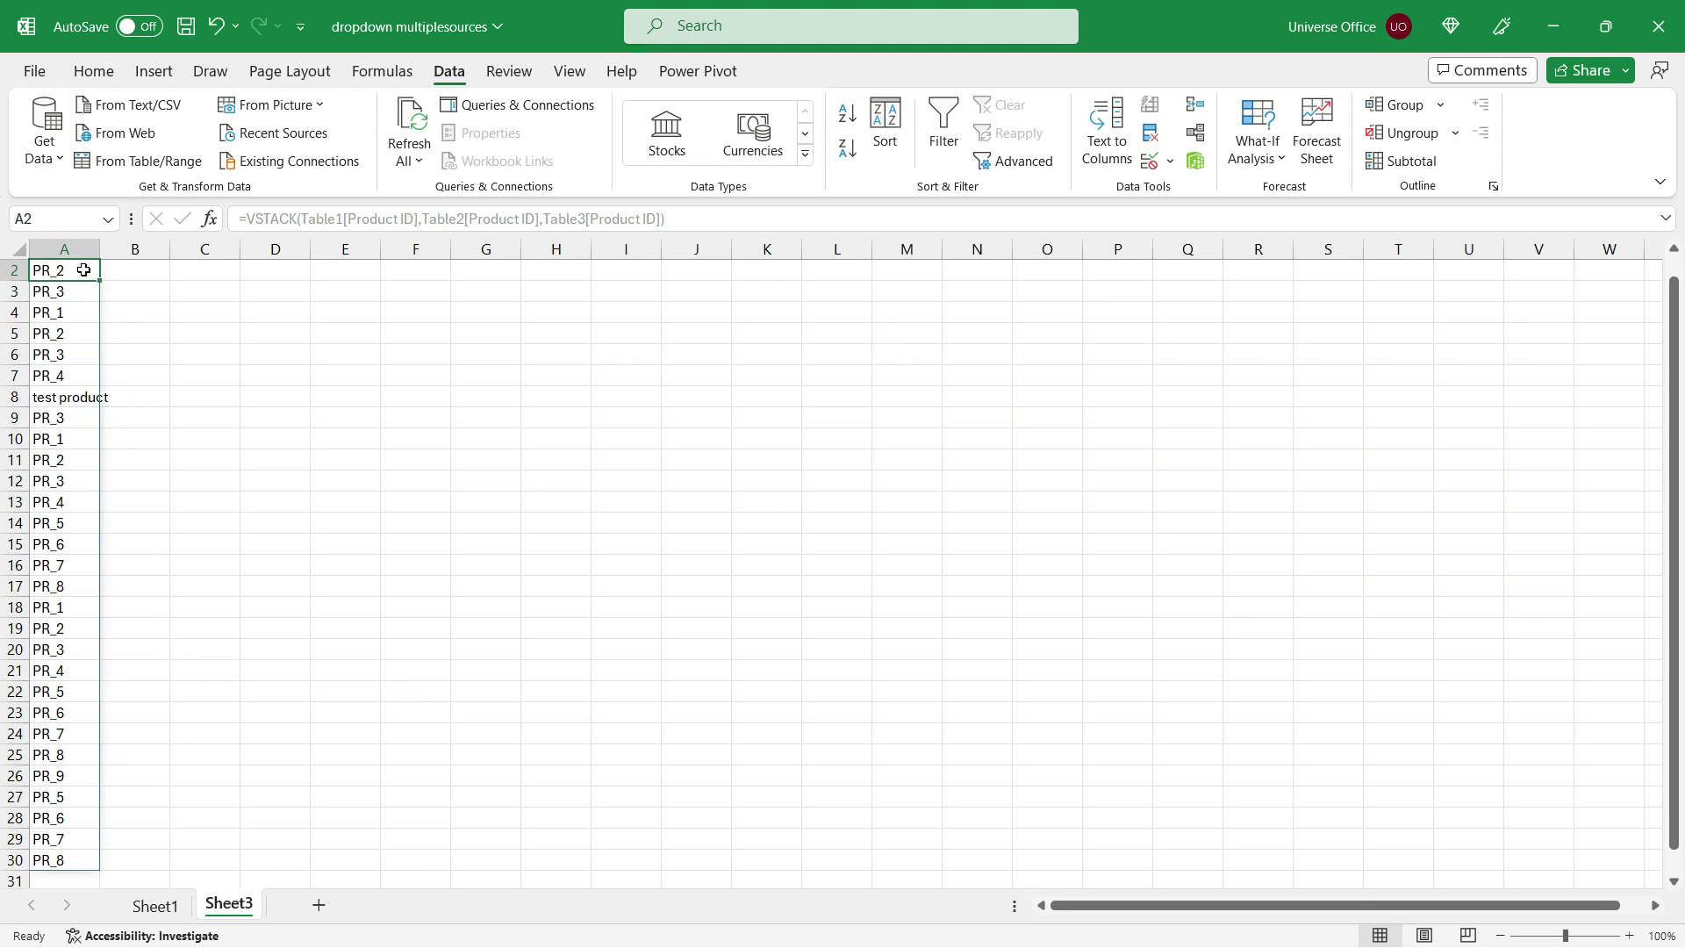
pyautogui.press('Up')
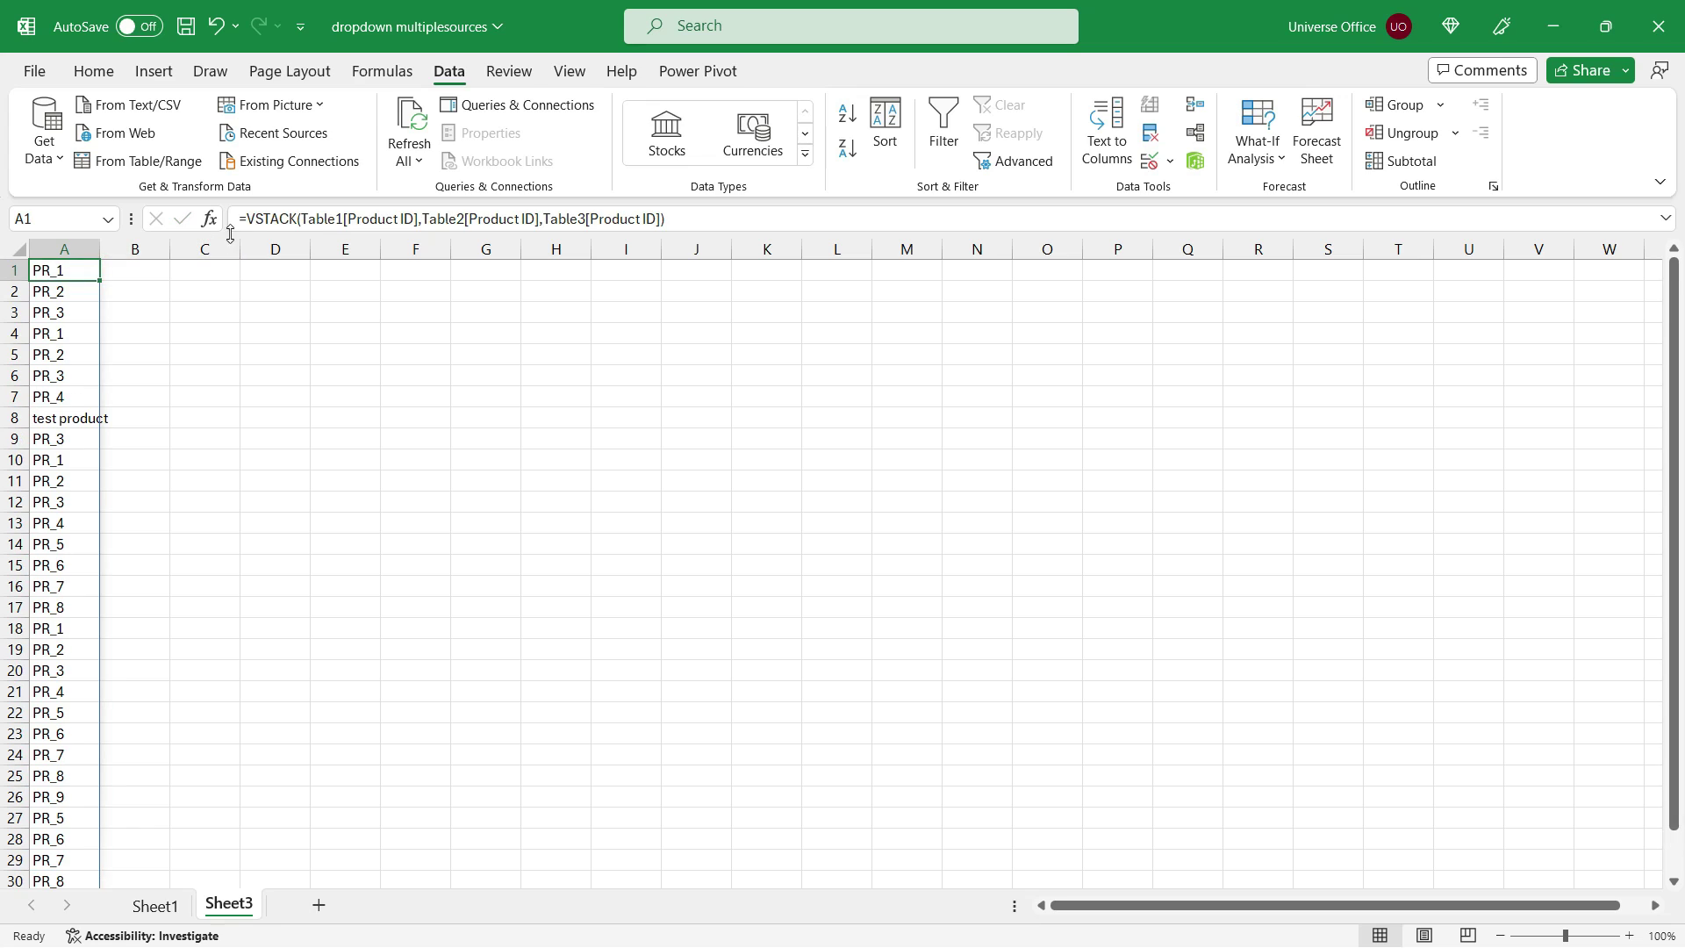
# Wrap the formula as =SORT(VSTACK(...),1,1) to list Product IDs in ascending order.
pyautogui.click(251, 221)
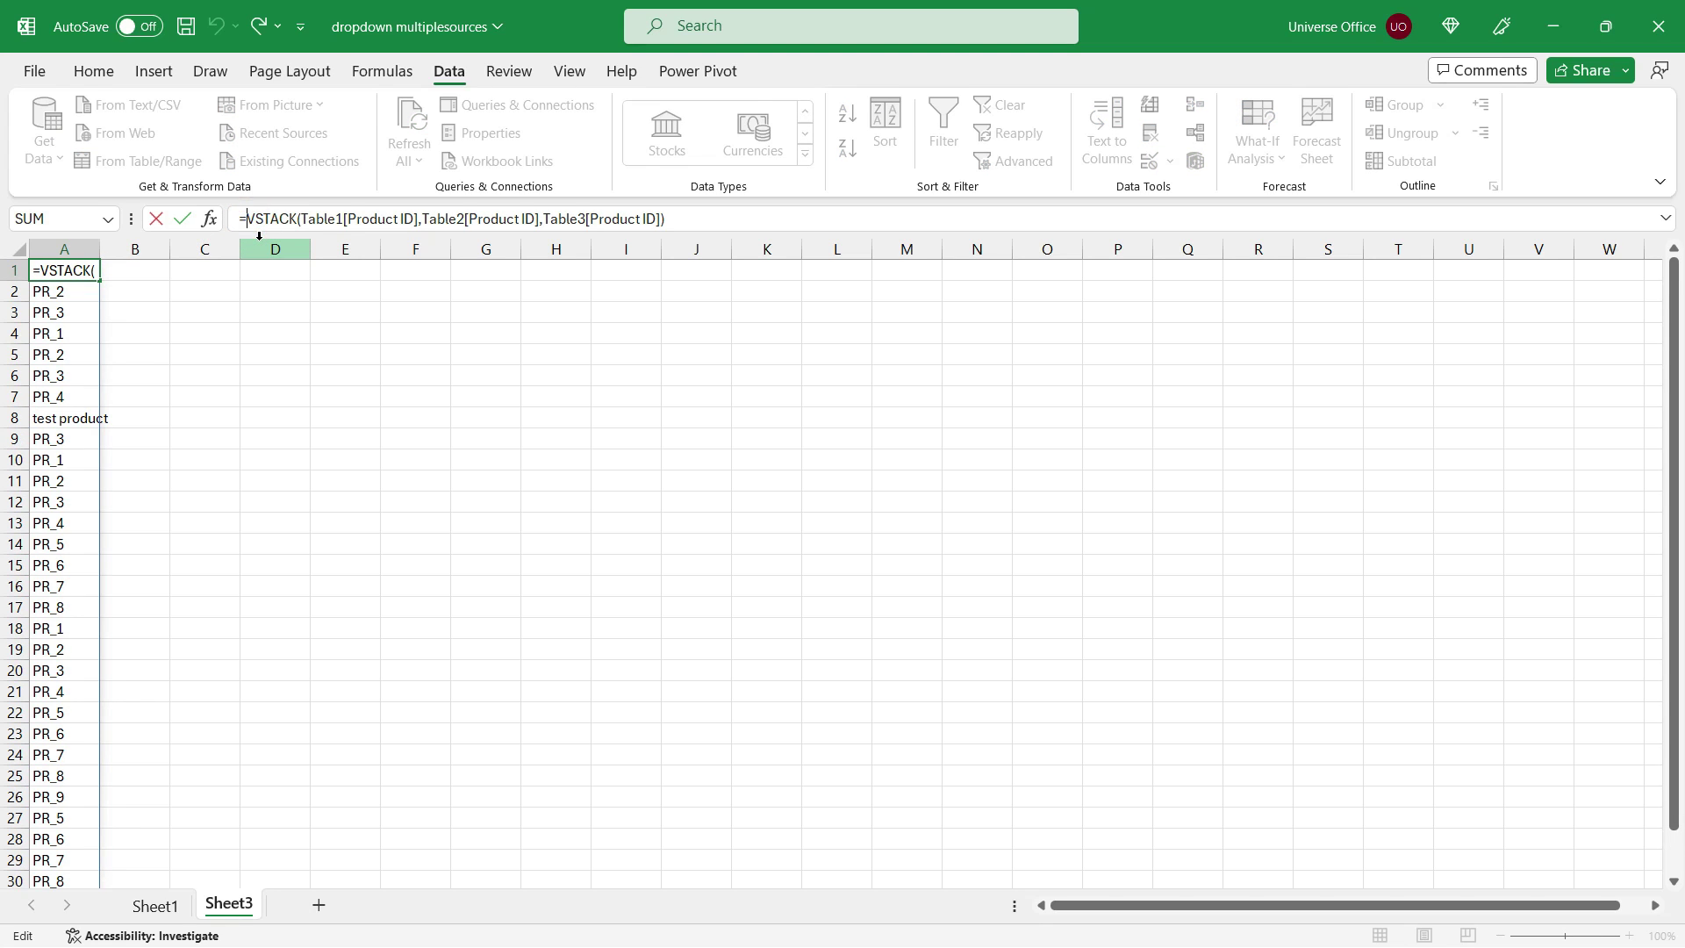
pyautogui.write('SORT')
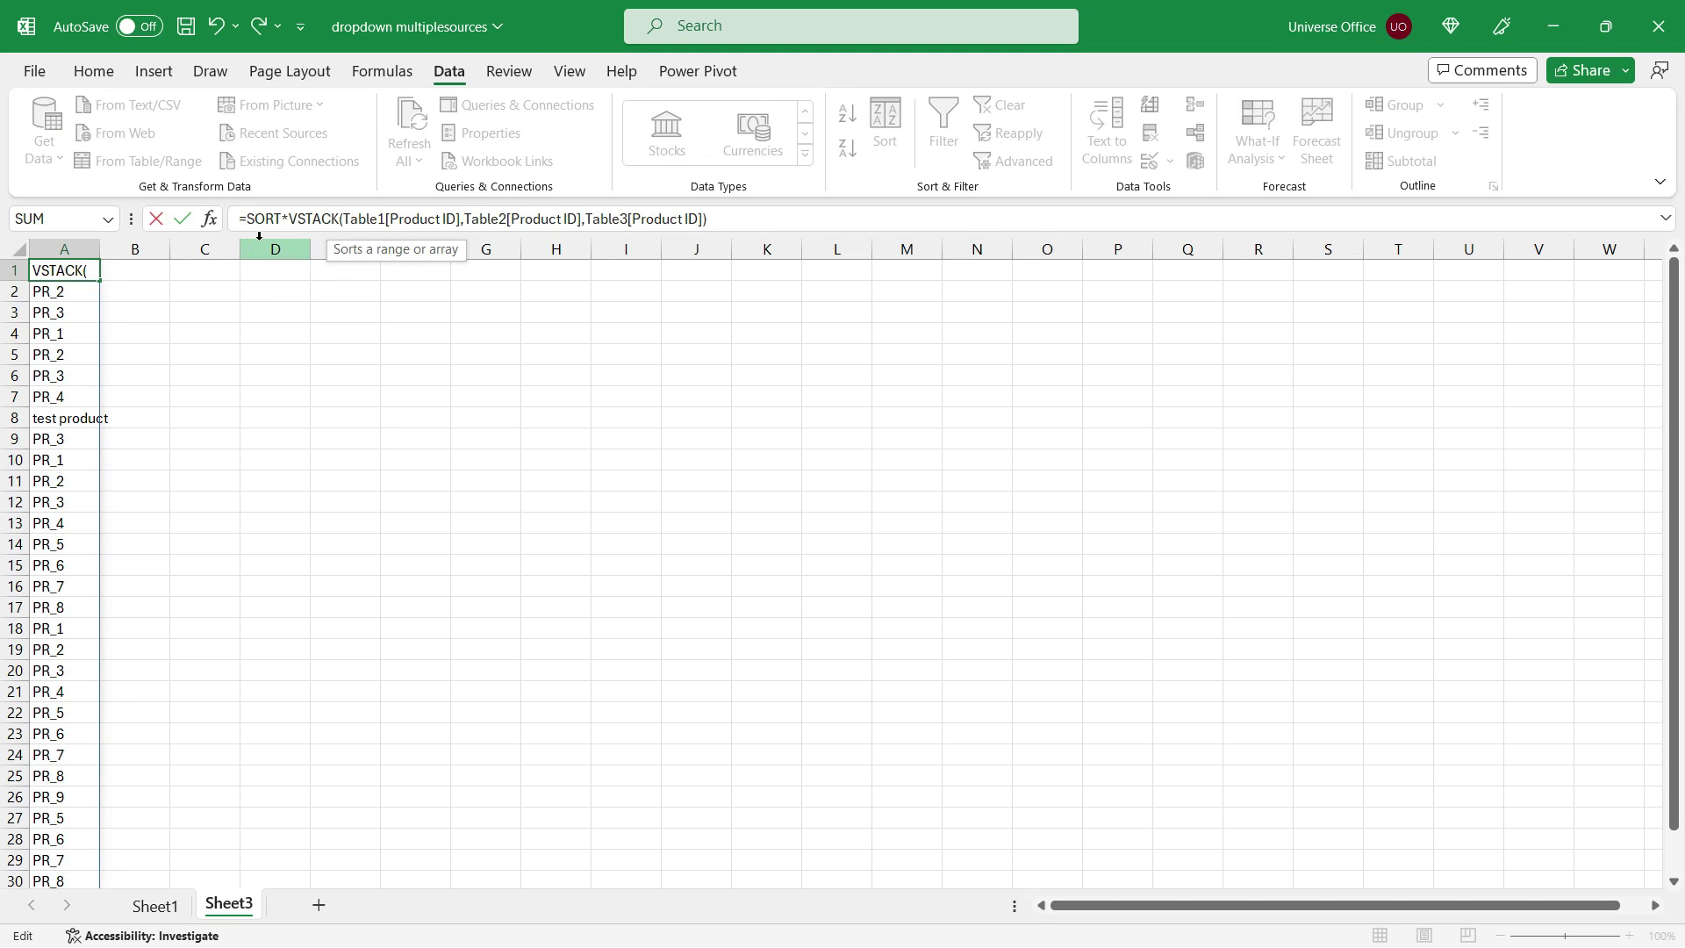
pyautogui.write('(')
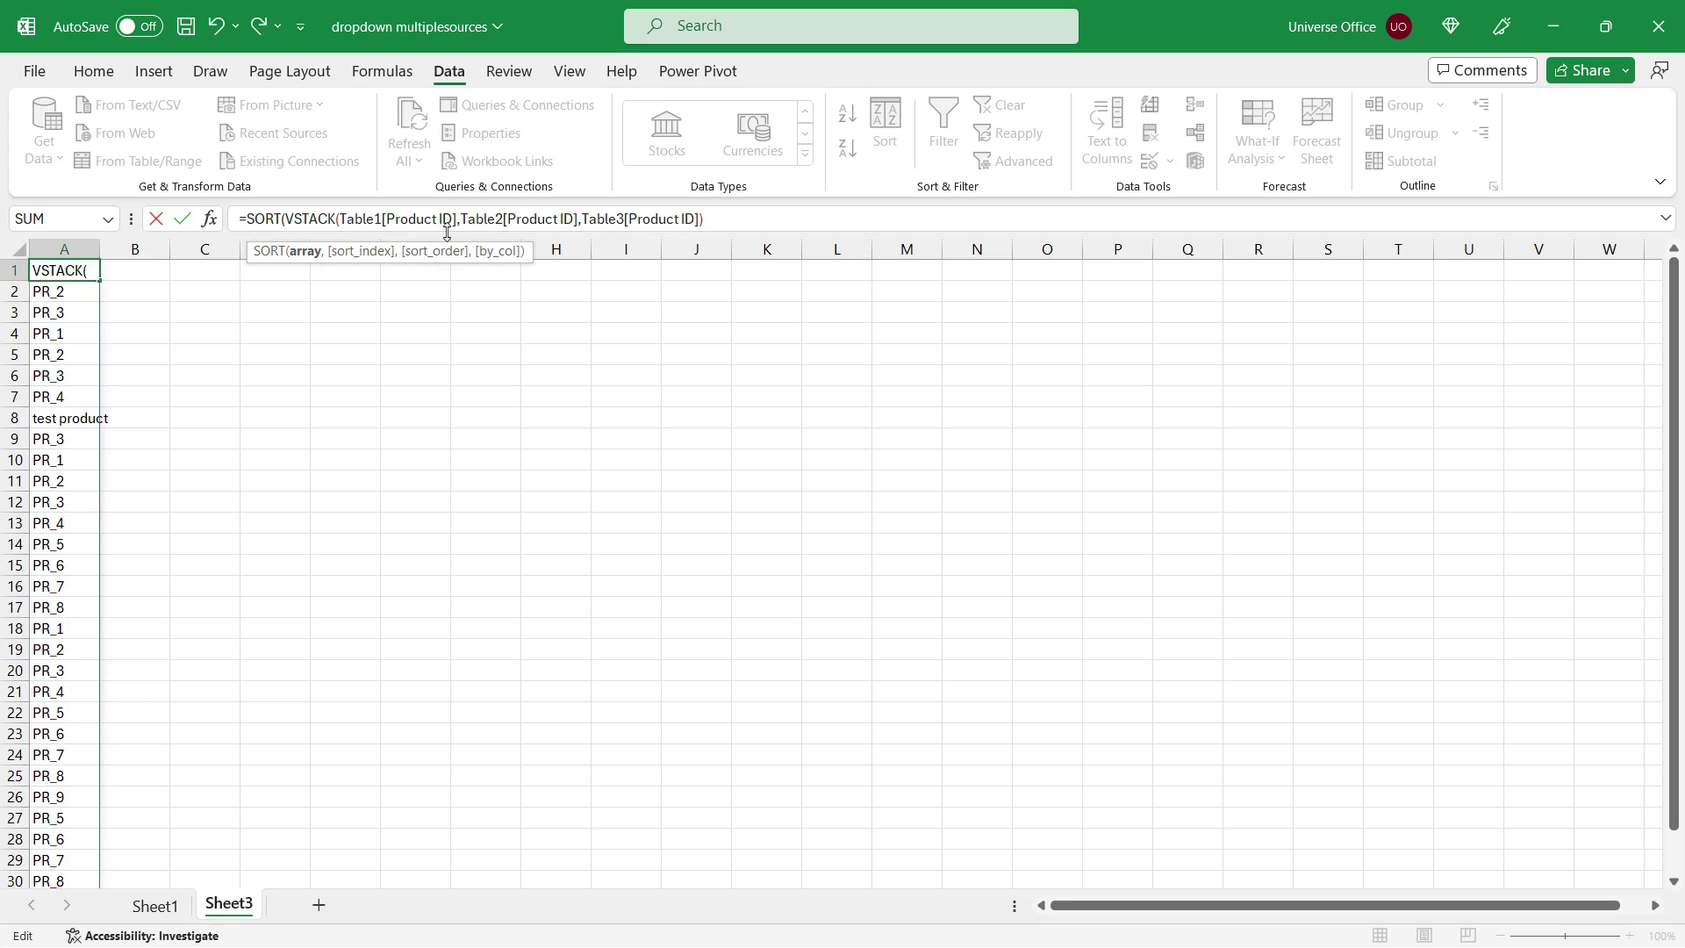
pyautogui.click(780, 222)
pyautogui.write(',')
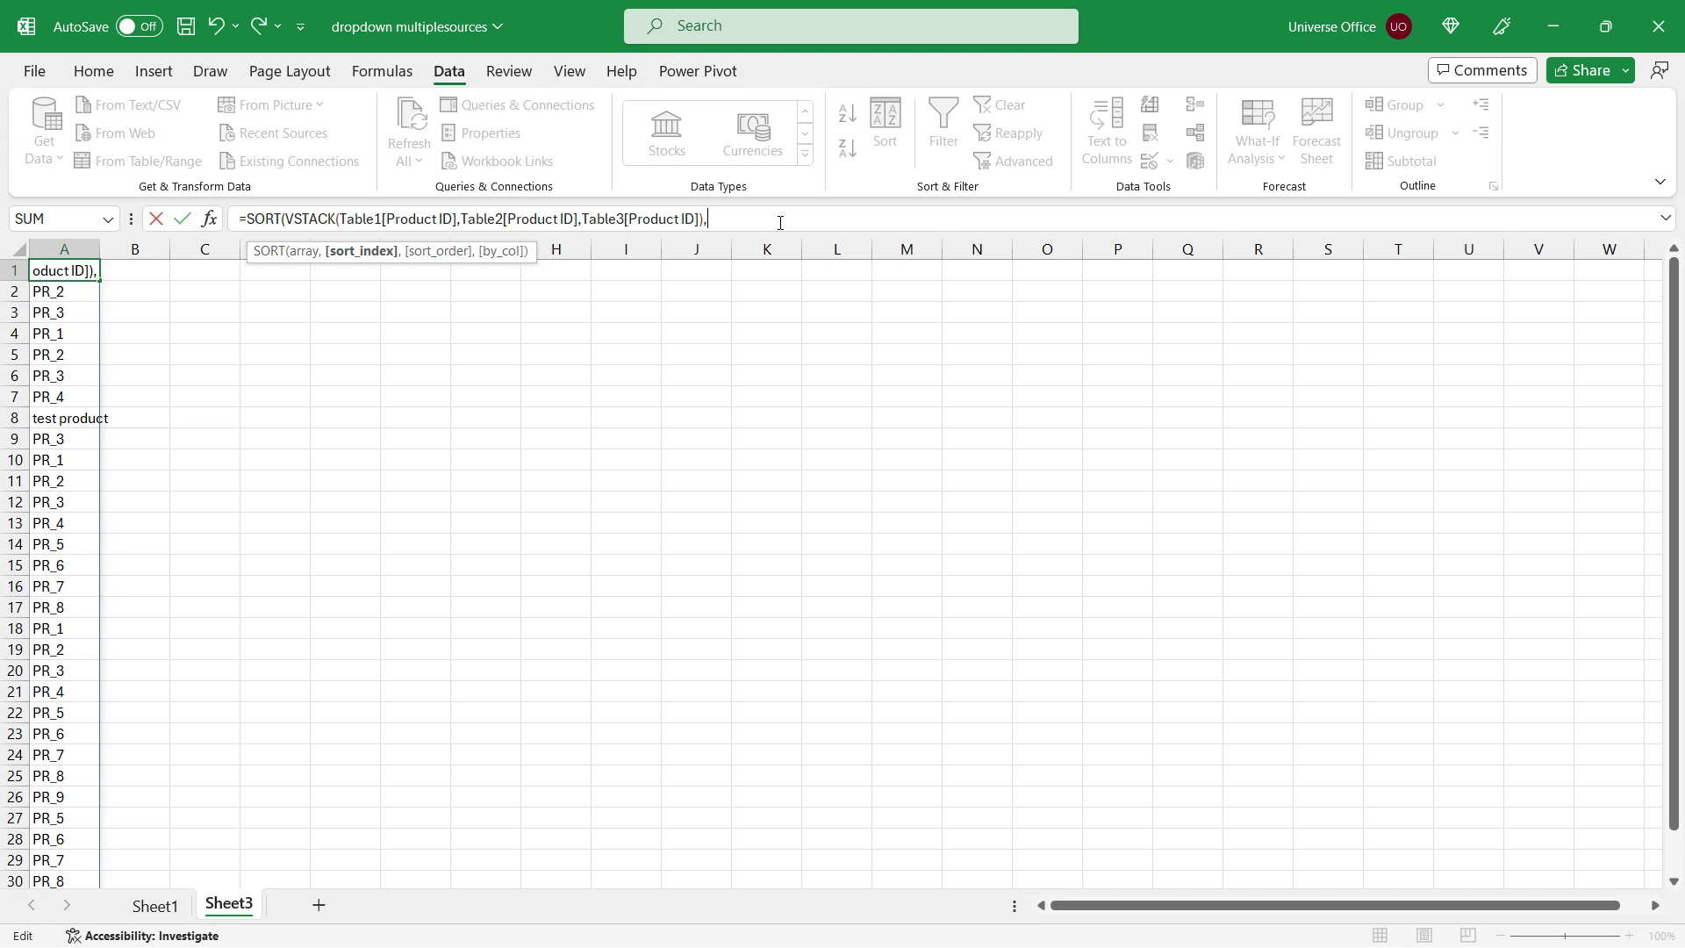
pyautogui.write('1,')
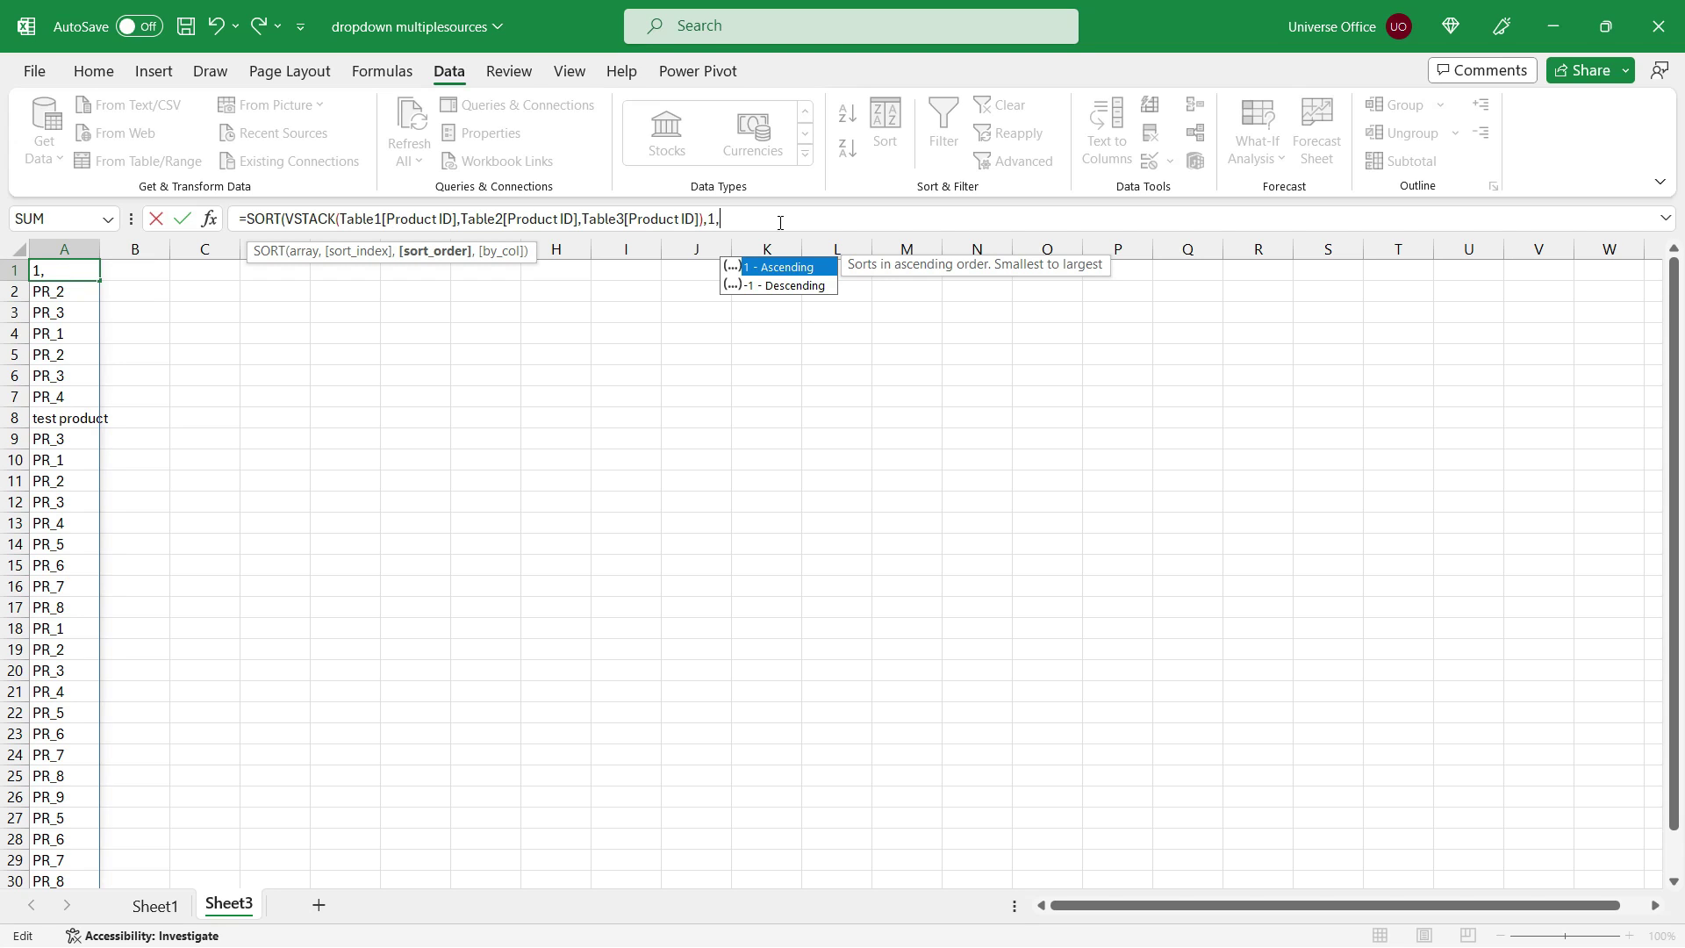
pyautogui.write('1)')
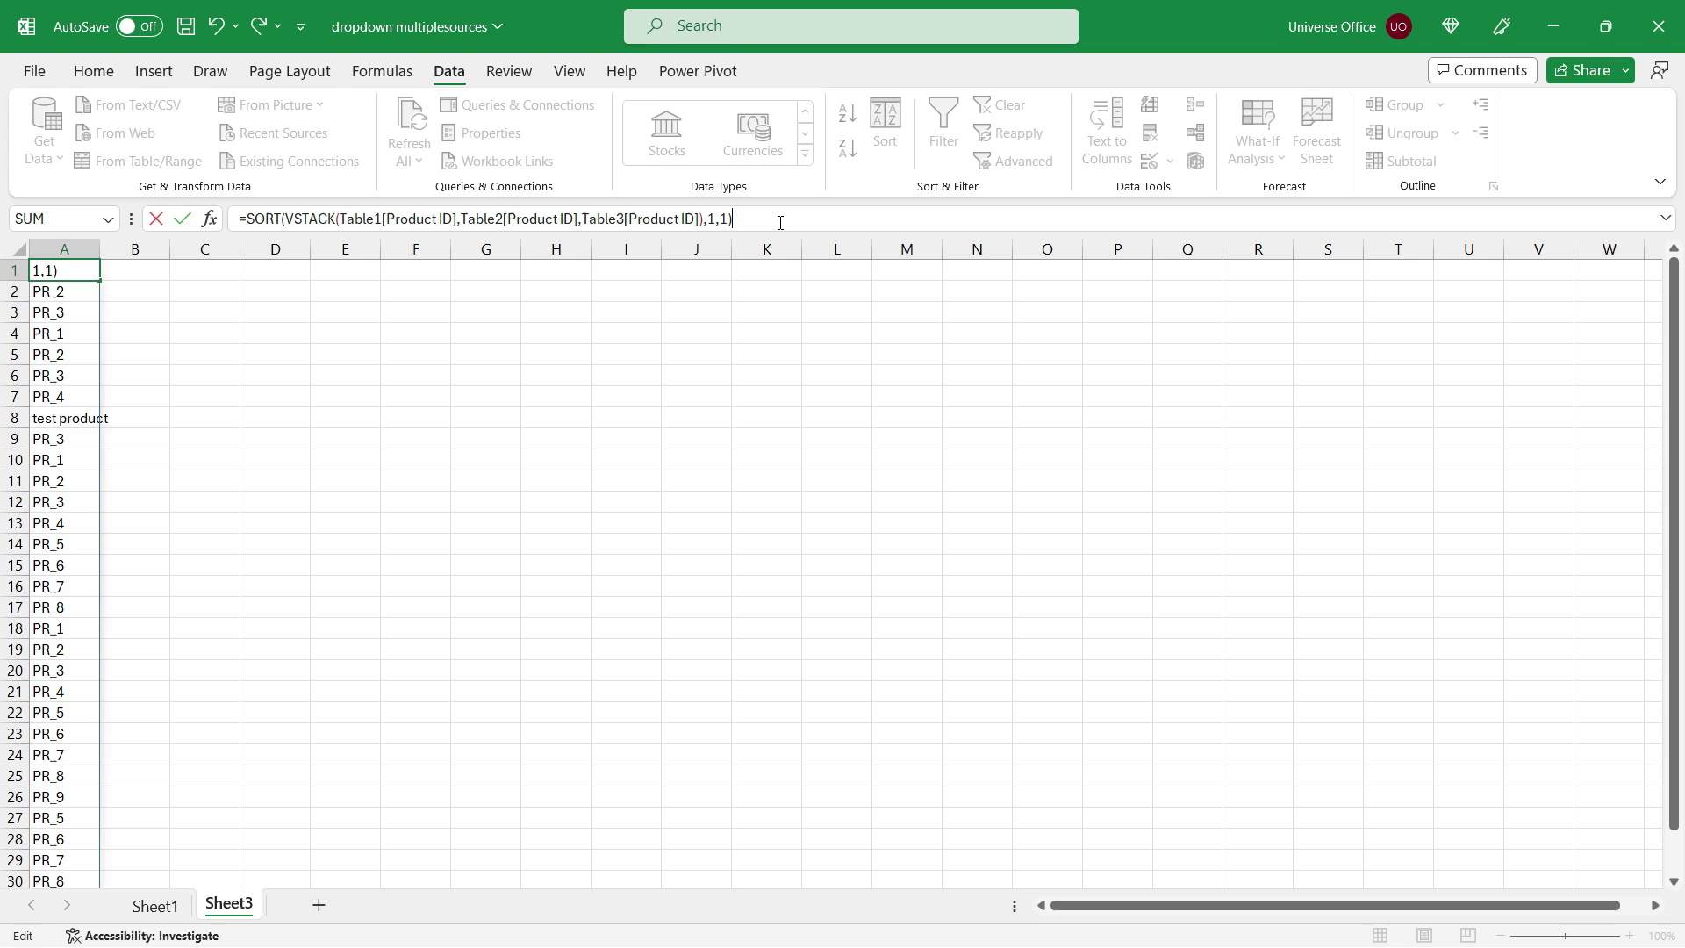
pyautogui.press('Return')
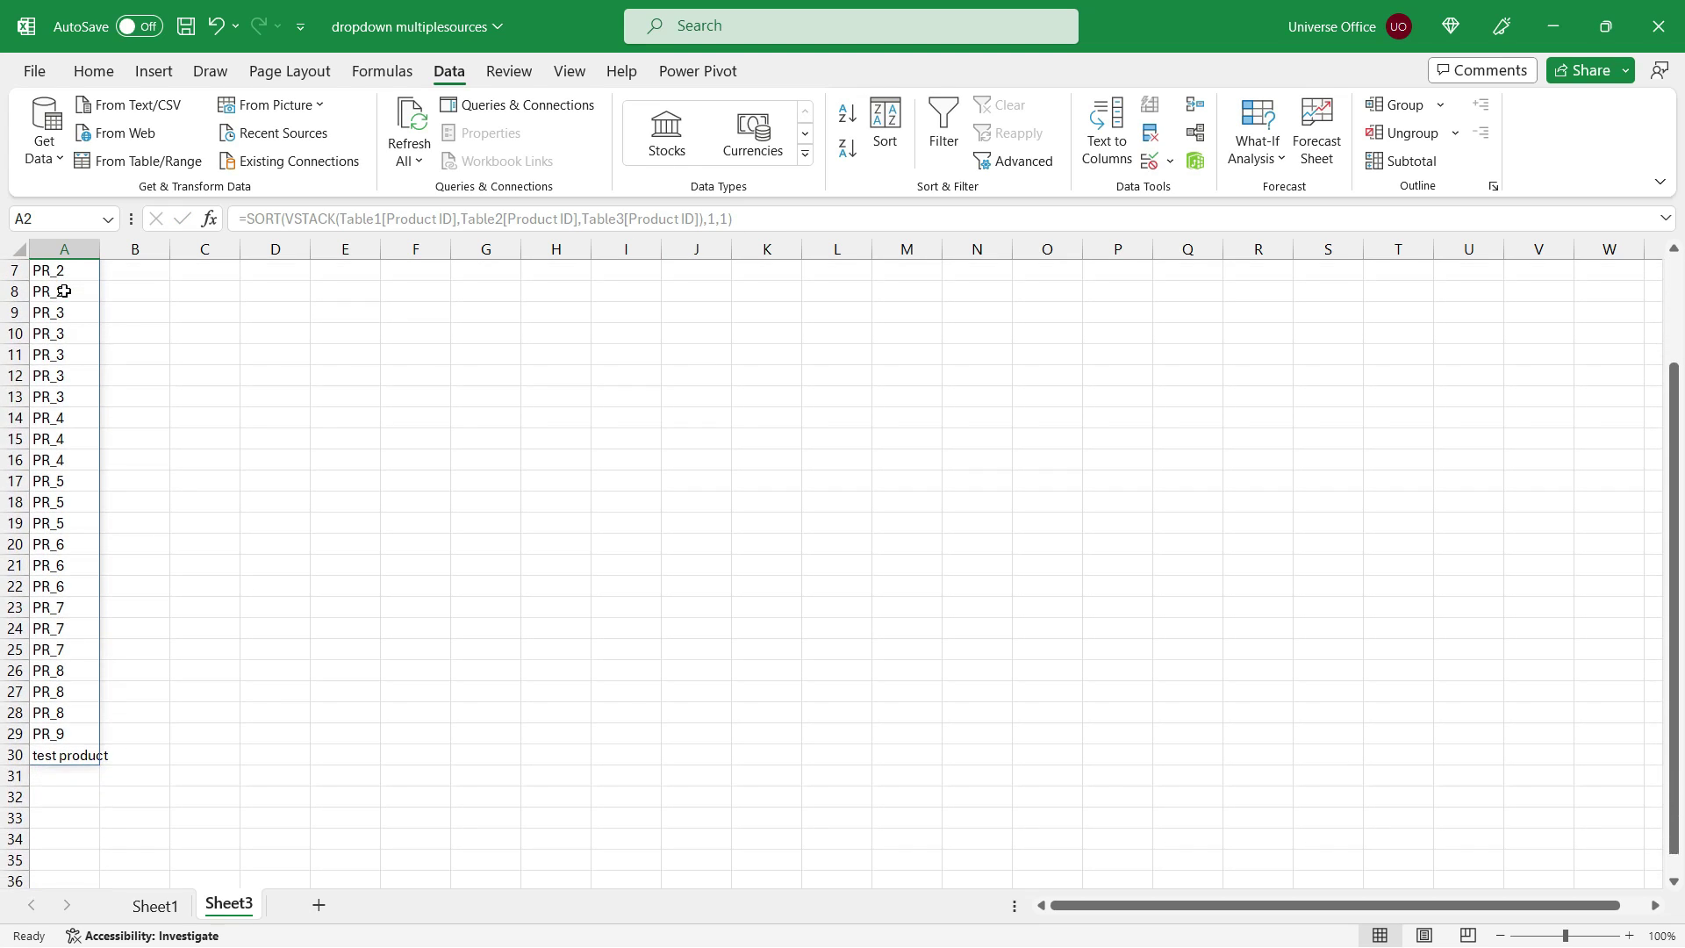
# Check on Sheet1 that the D10 Product ID drop-down lists PR_1 through PR_9 in ascending order.
pyautogui.click(155, 906)
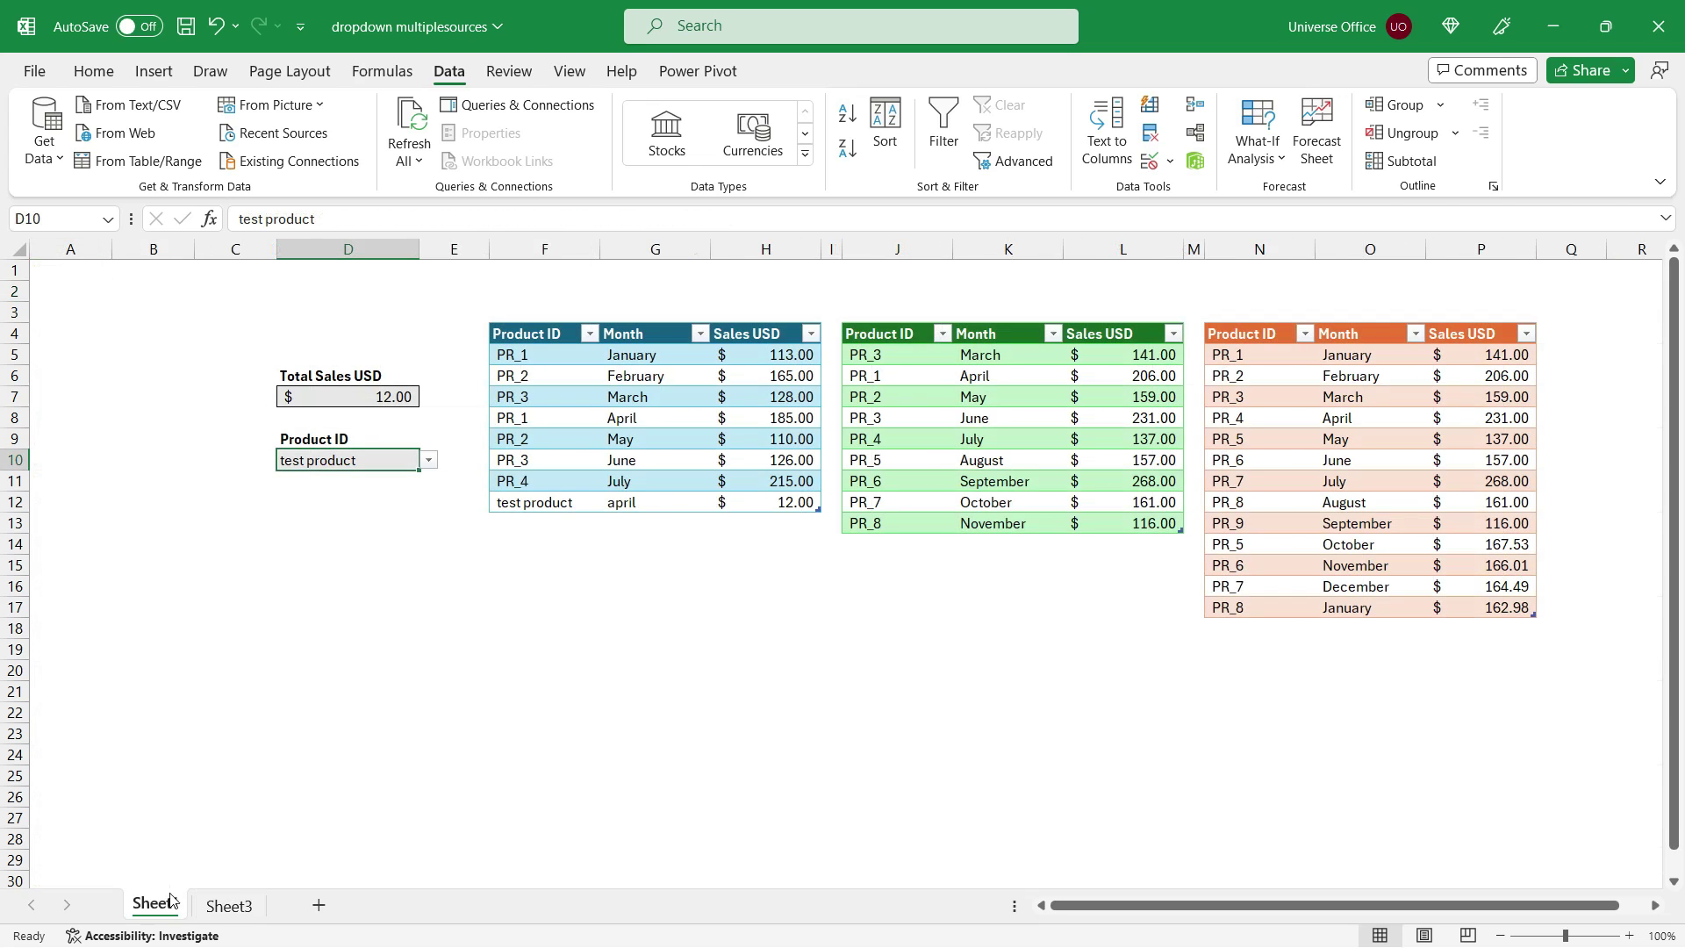
pyautogui.click(428, 460)
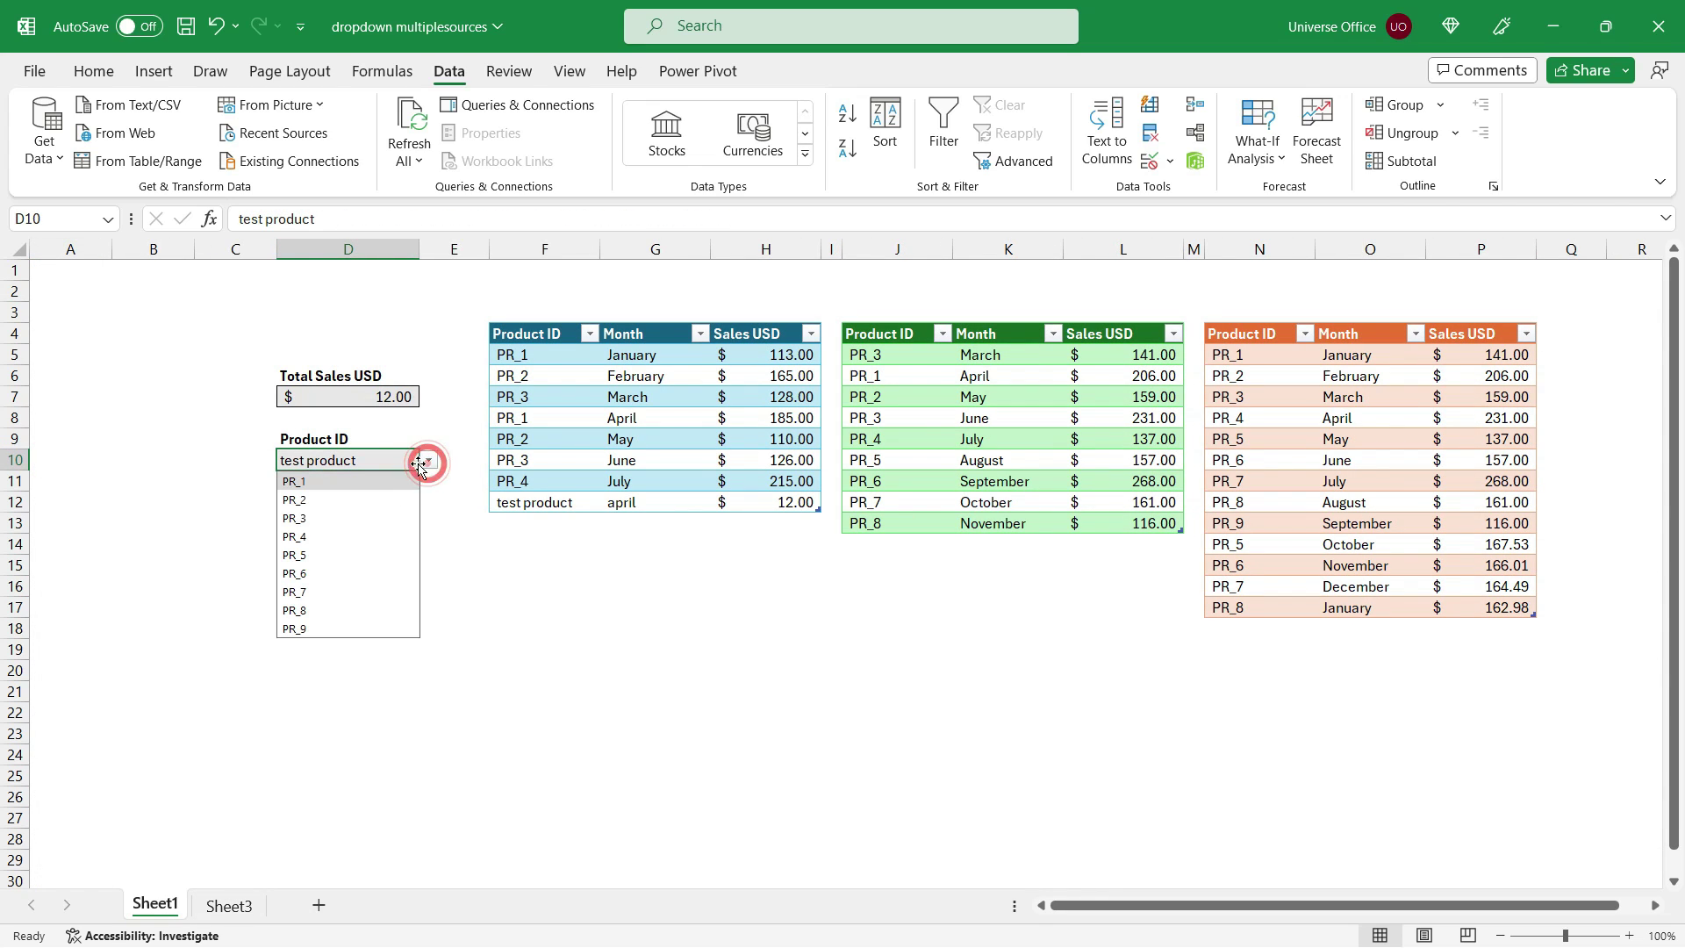